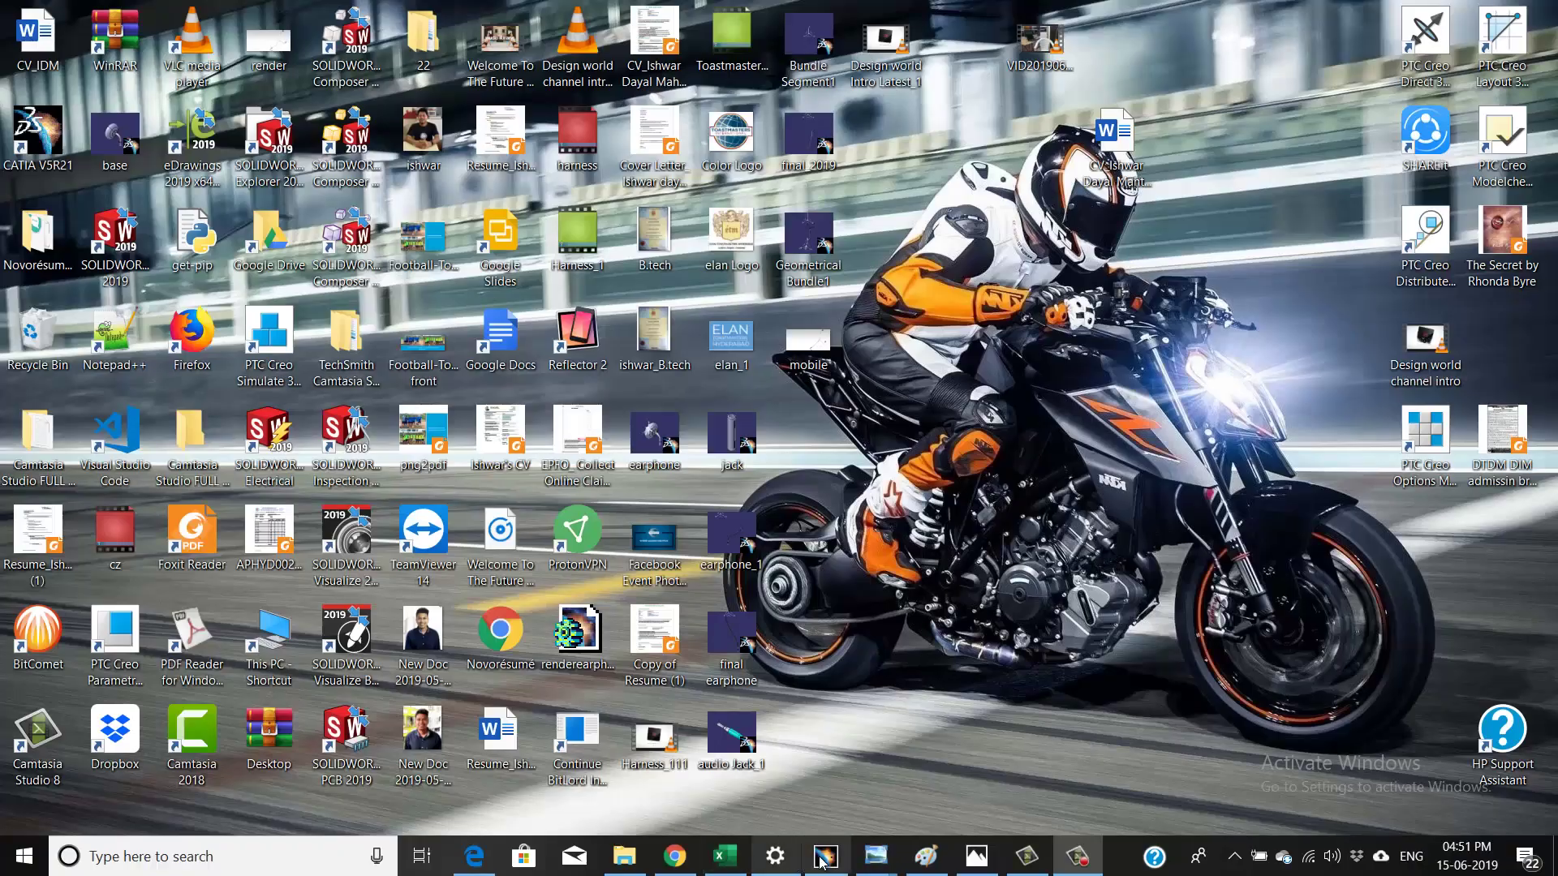
- Bring CATIA back up and start a new Product2 in the Electrical Harness Assembly workbench
{"action": "left_click", "coordinate": [825, 856]}
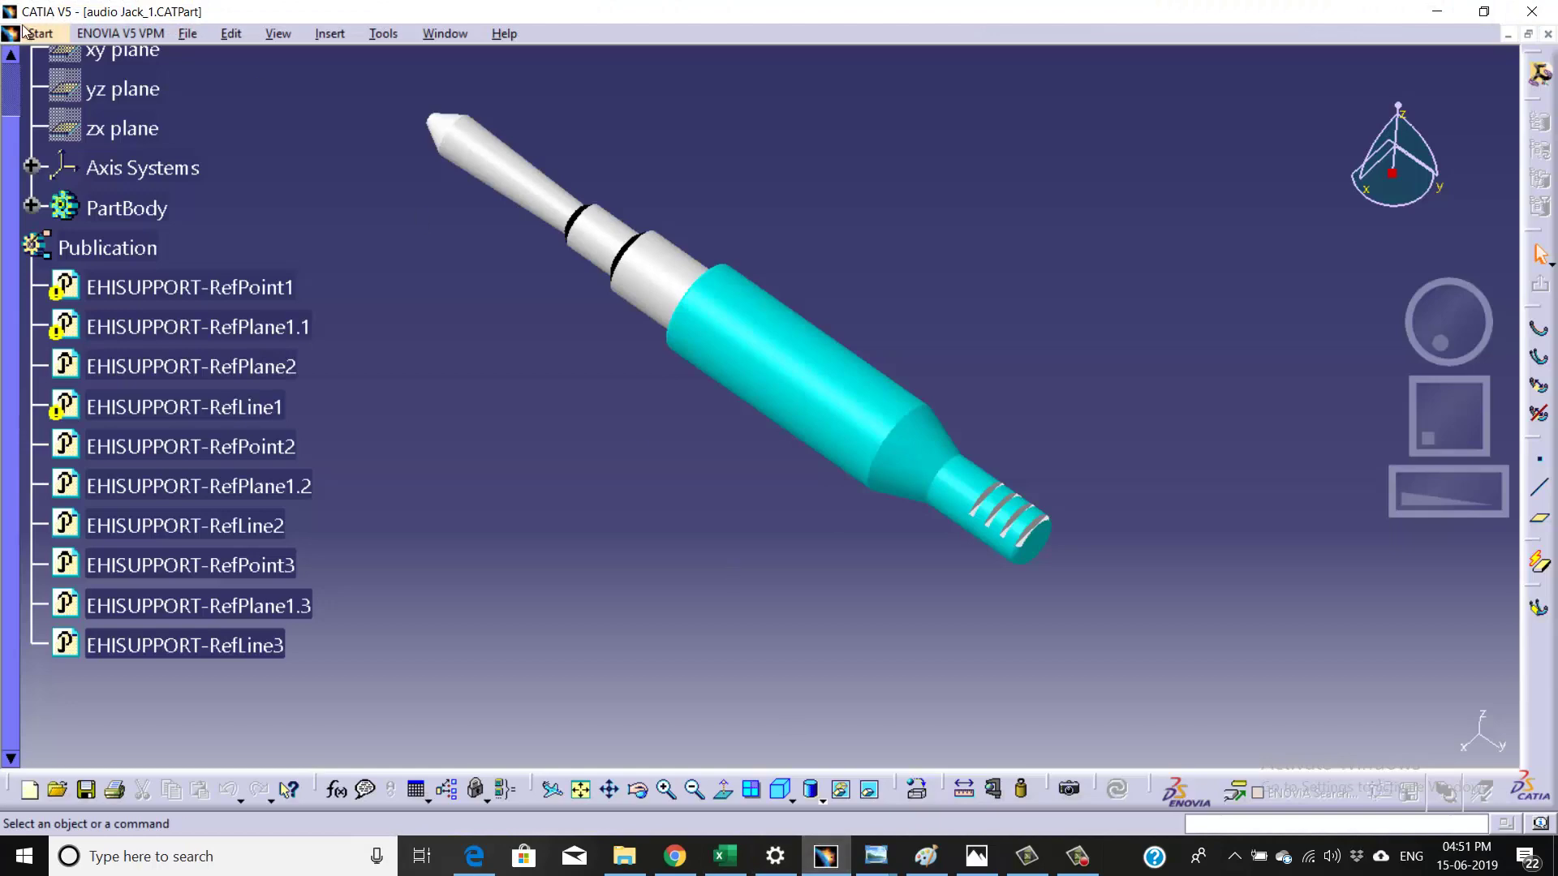
{"action": "left_click", "coordinate": [40, 33]}
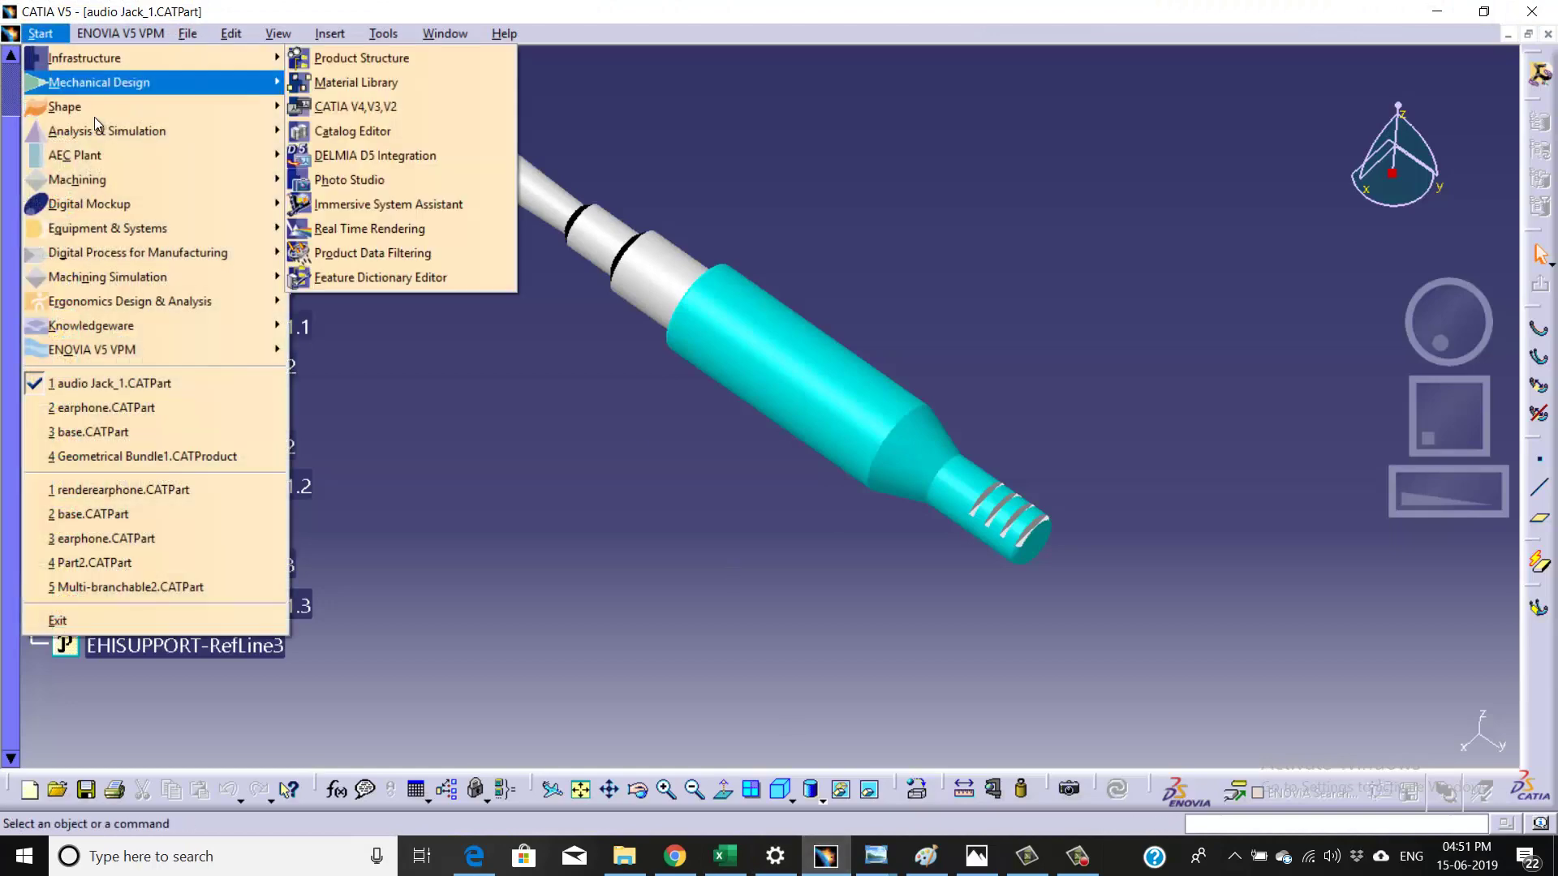
{"action": "mouse_move", "coordinate": [108, 228]}
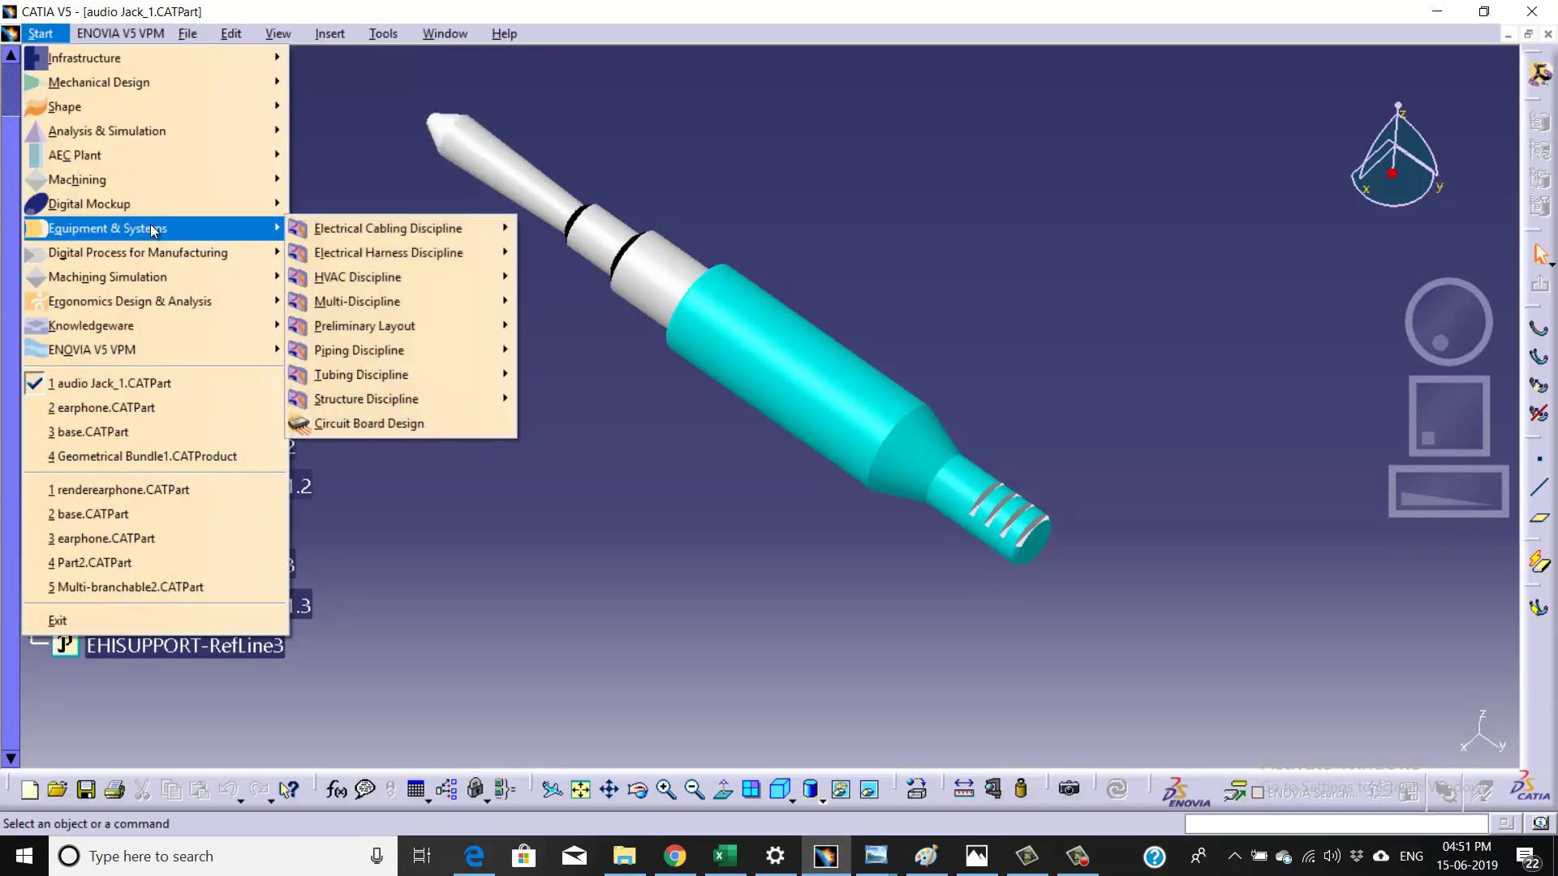
{"action": "mouse_move", "coordinate": [389, 252]}
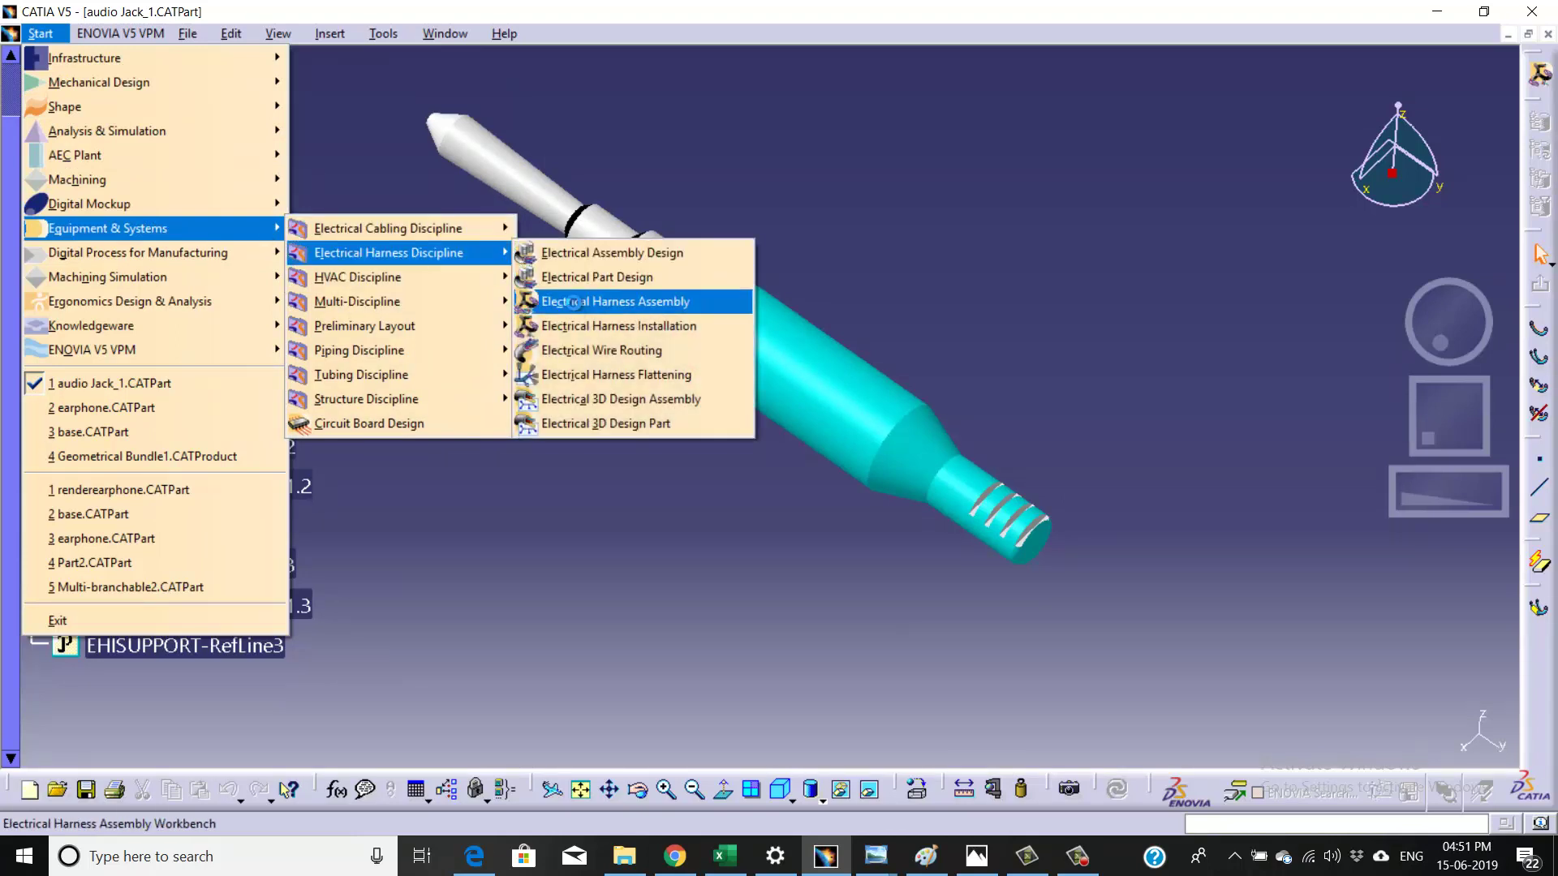
{"action": "left_click", "coordinate": [573, 303]}
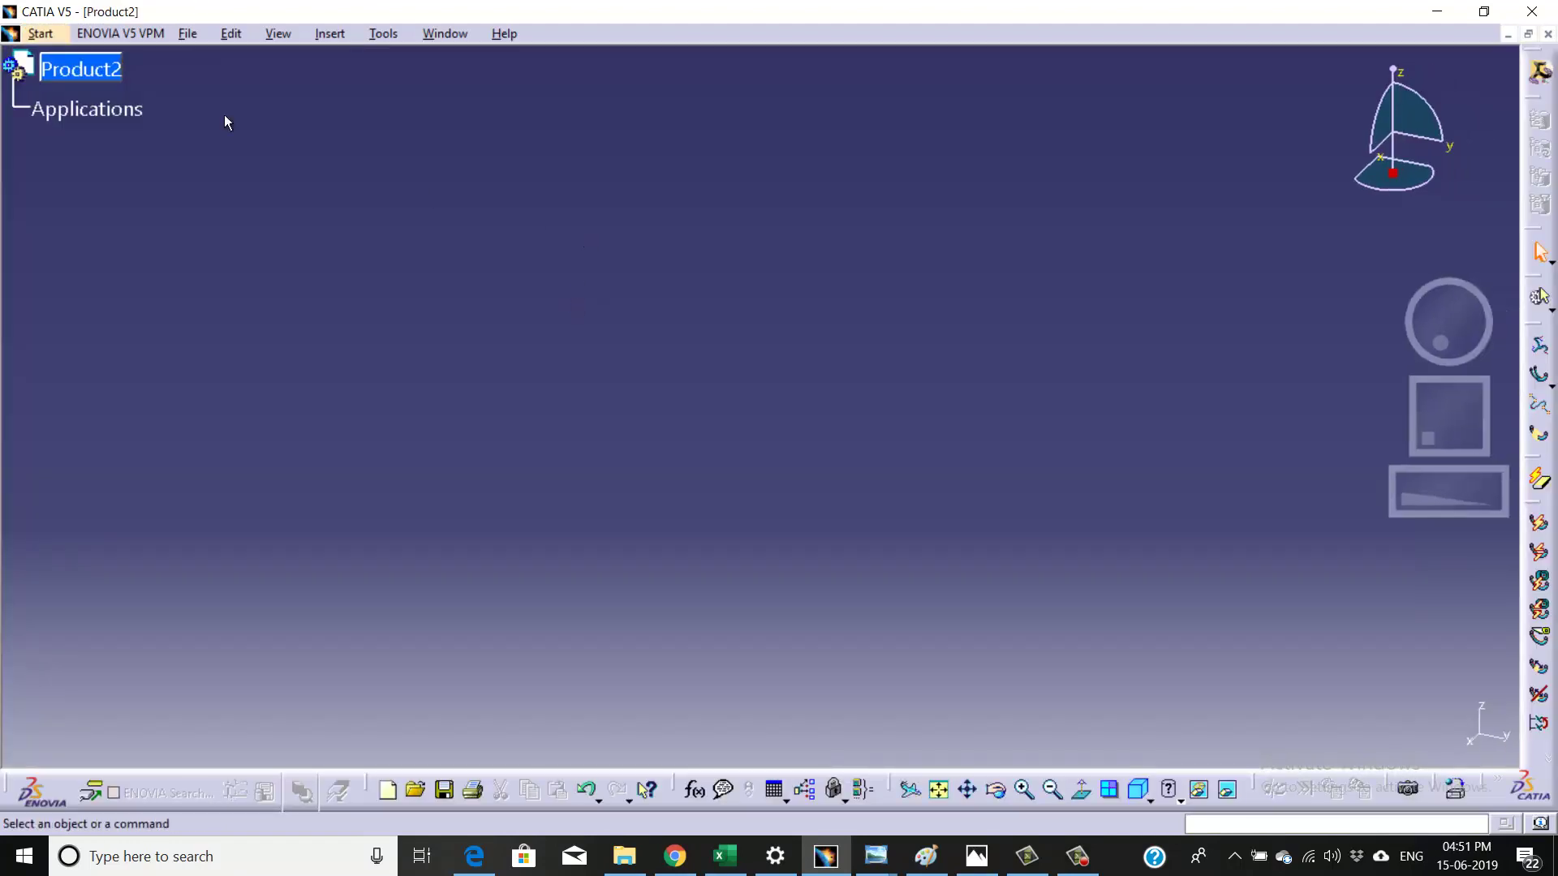
- Insert the base earpiece file into Product2 as Part3.1 and switch to isometric view
{"action": "left_click", "coordinate": [90, 69]}
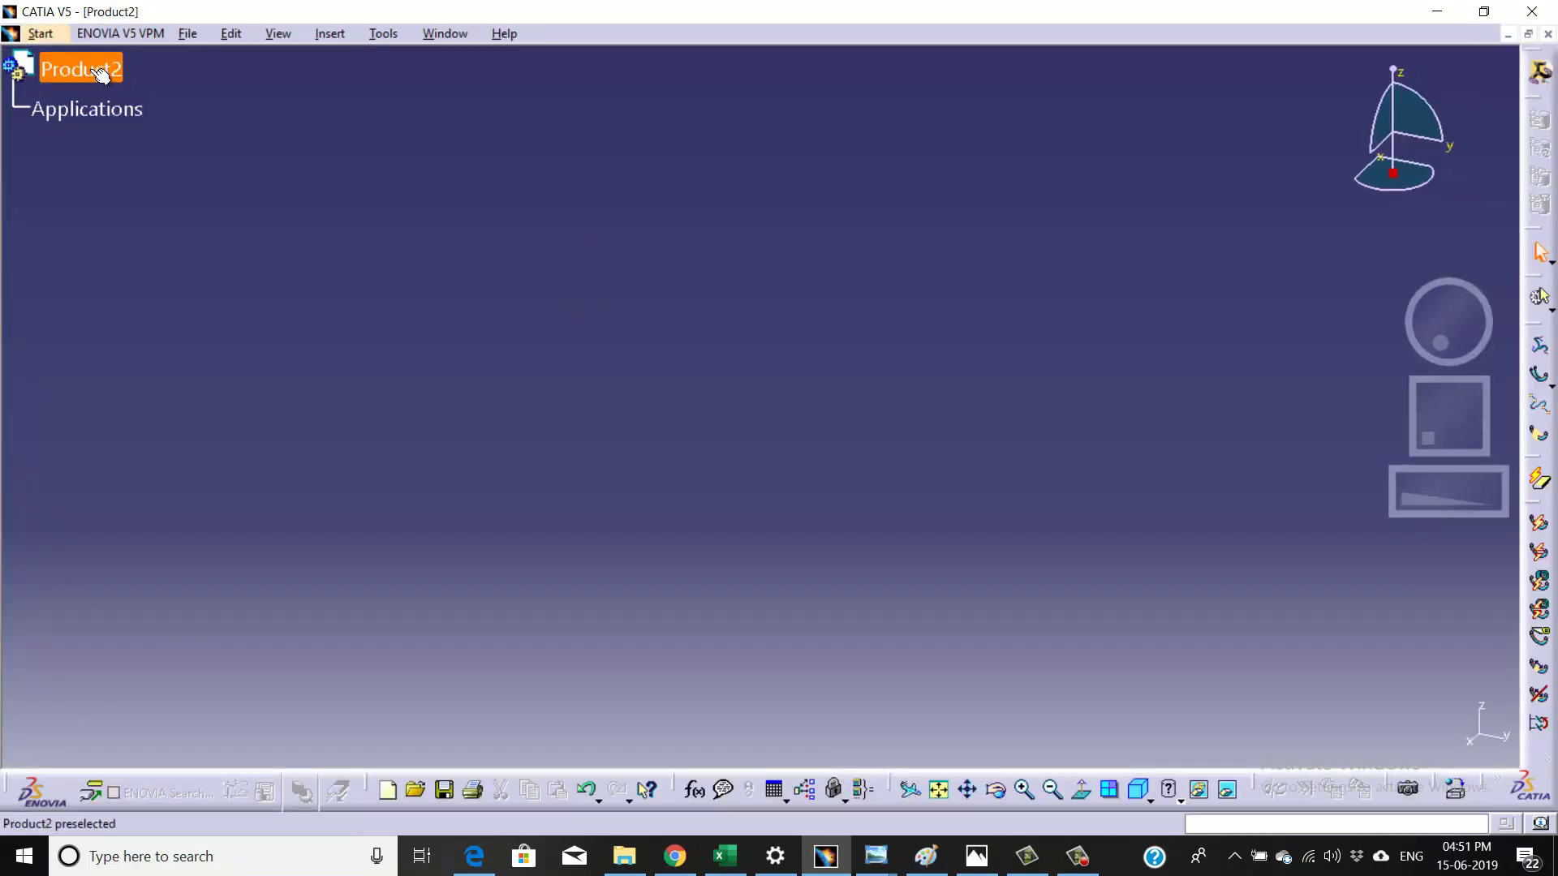
{"action": "left_click", "coordinate": [331, 33]}
{"action": "left_click", "coordinate": [427, 184]}
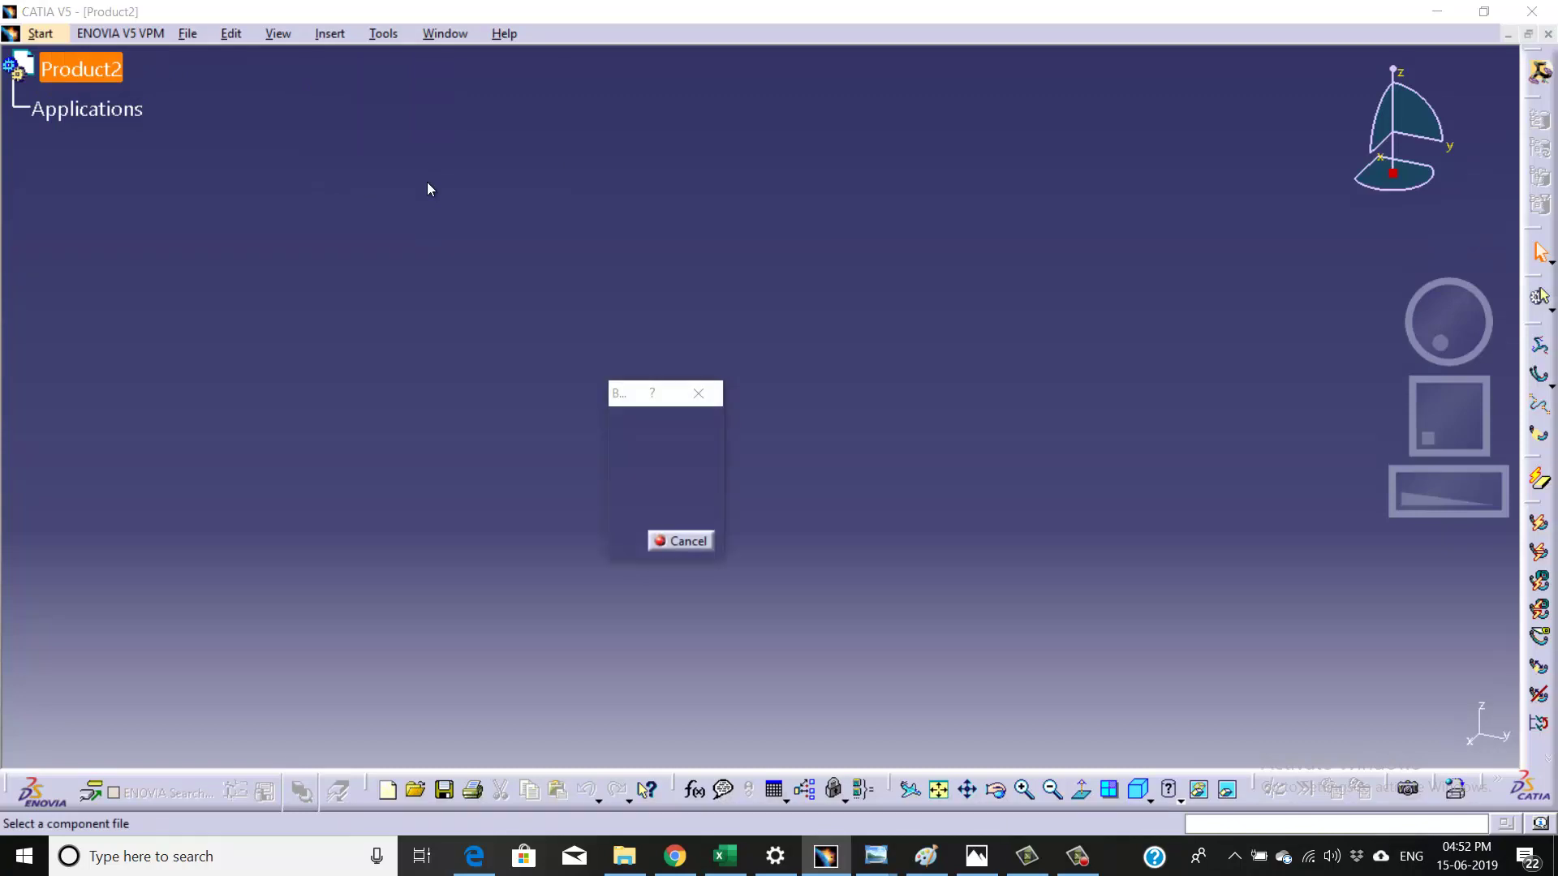
{"action": "left_click", "coordinate": [904, 542]}
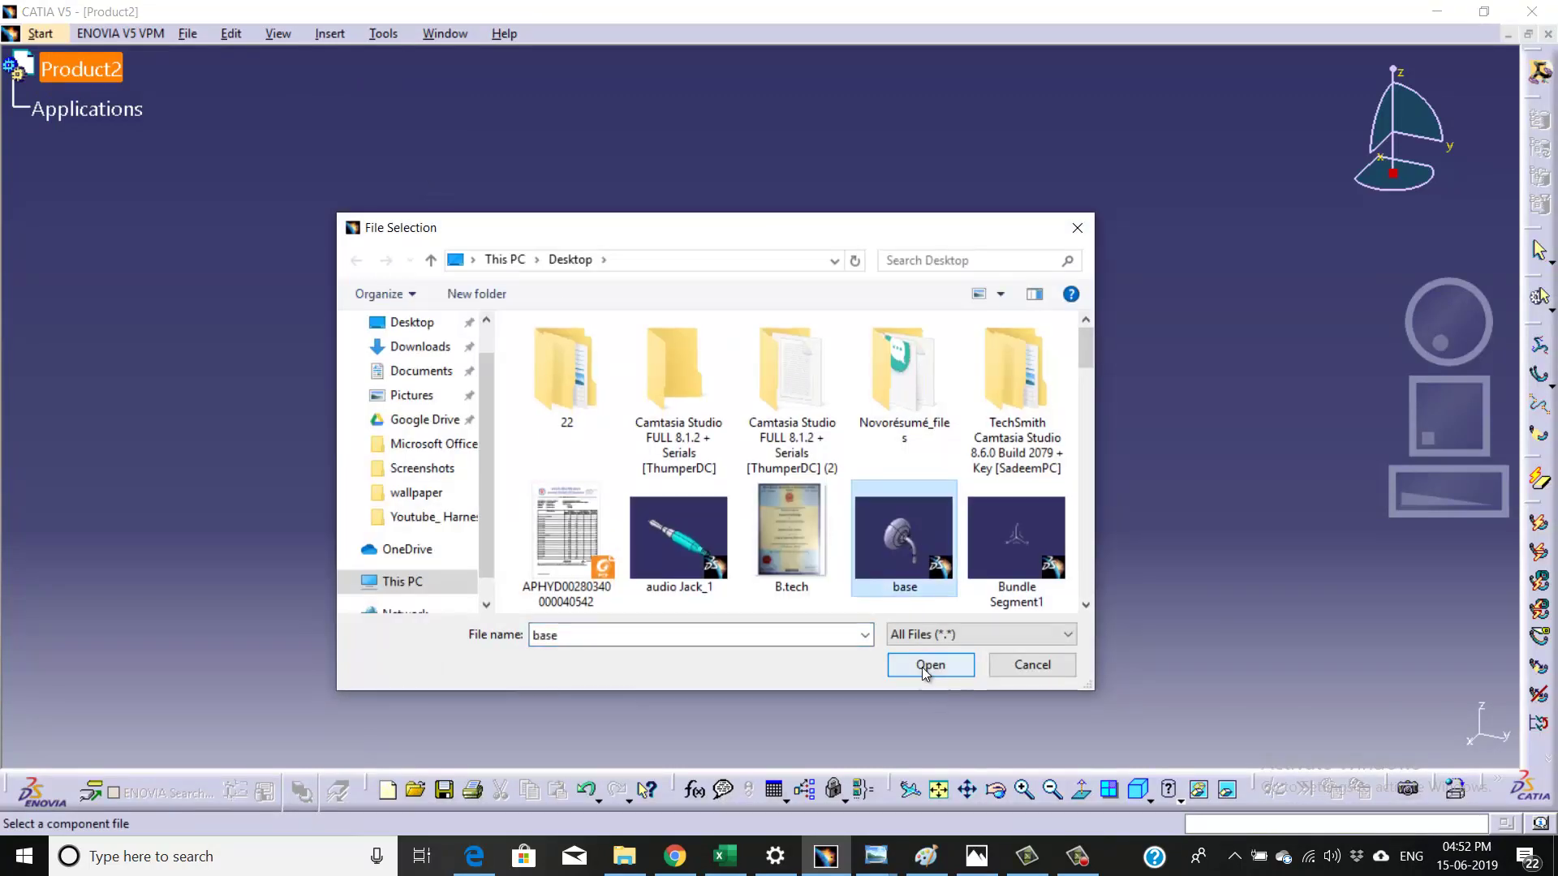
{"action": "left_click", "coordinate": [930, 666]}
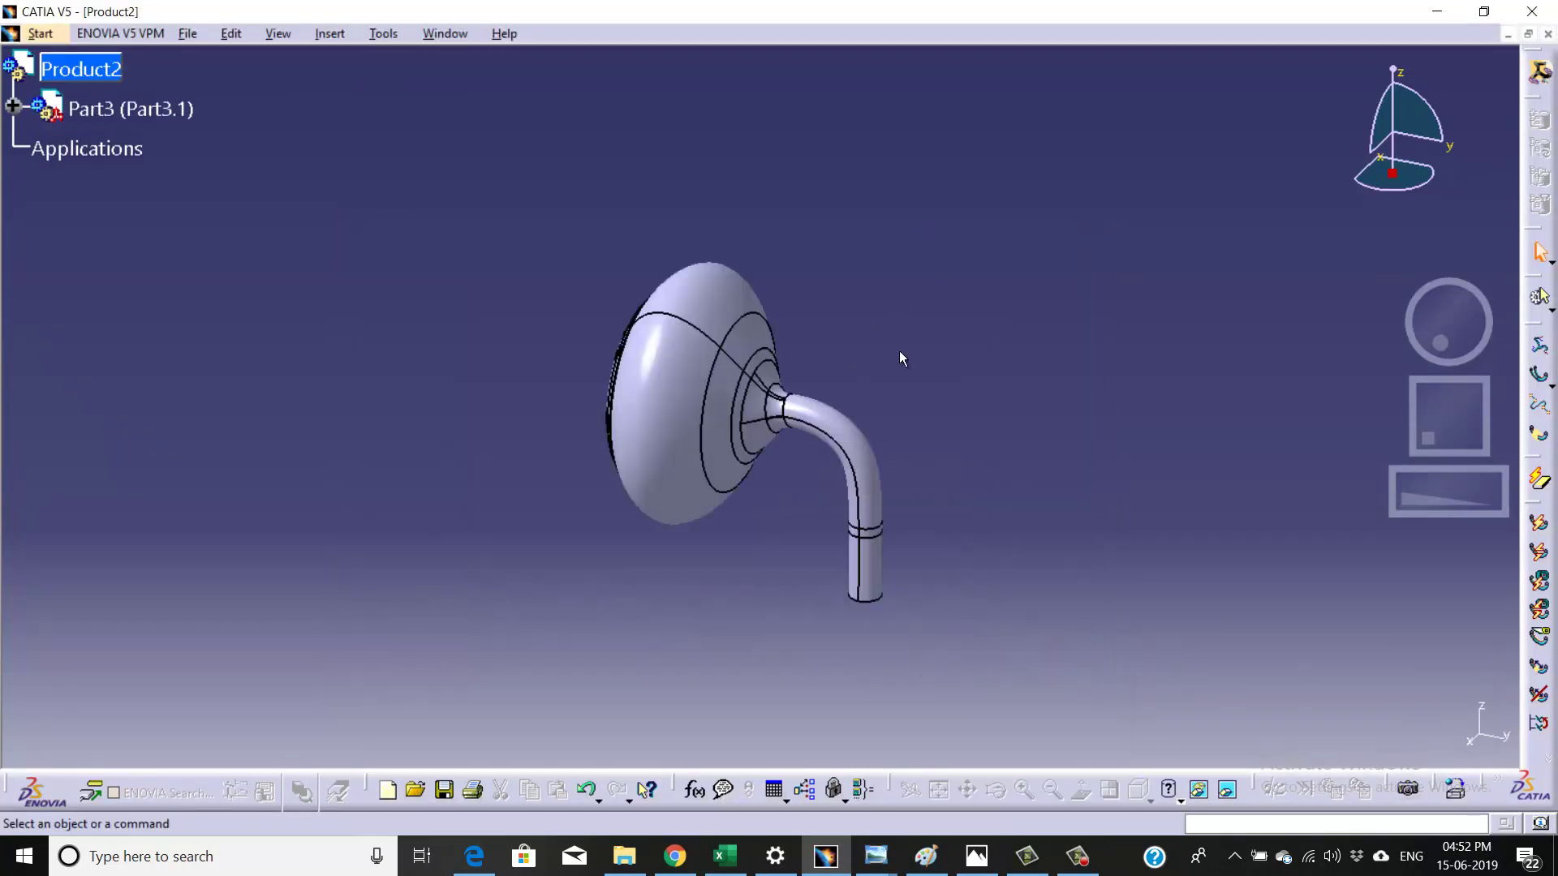
{"action": "left_click", "coordinate": [1138, 792]}
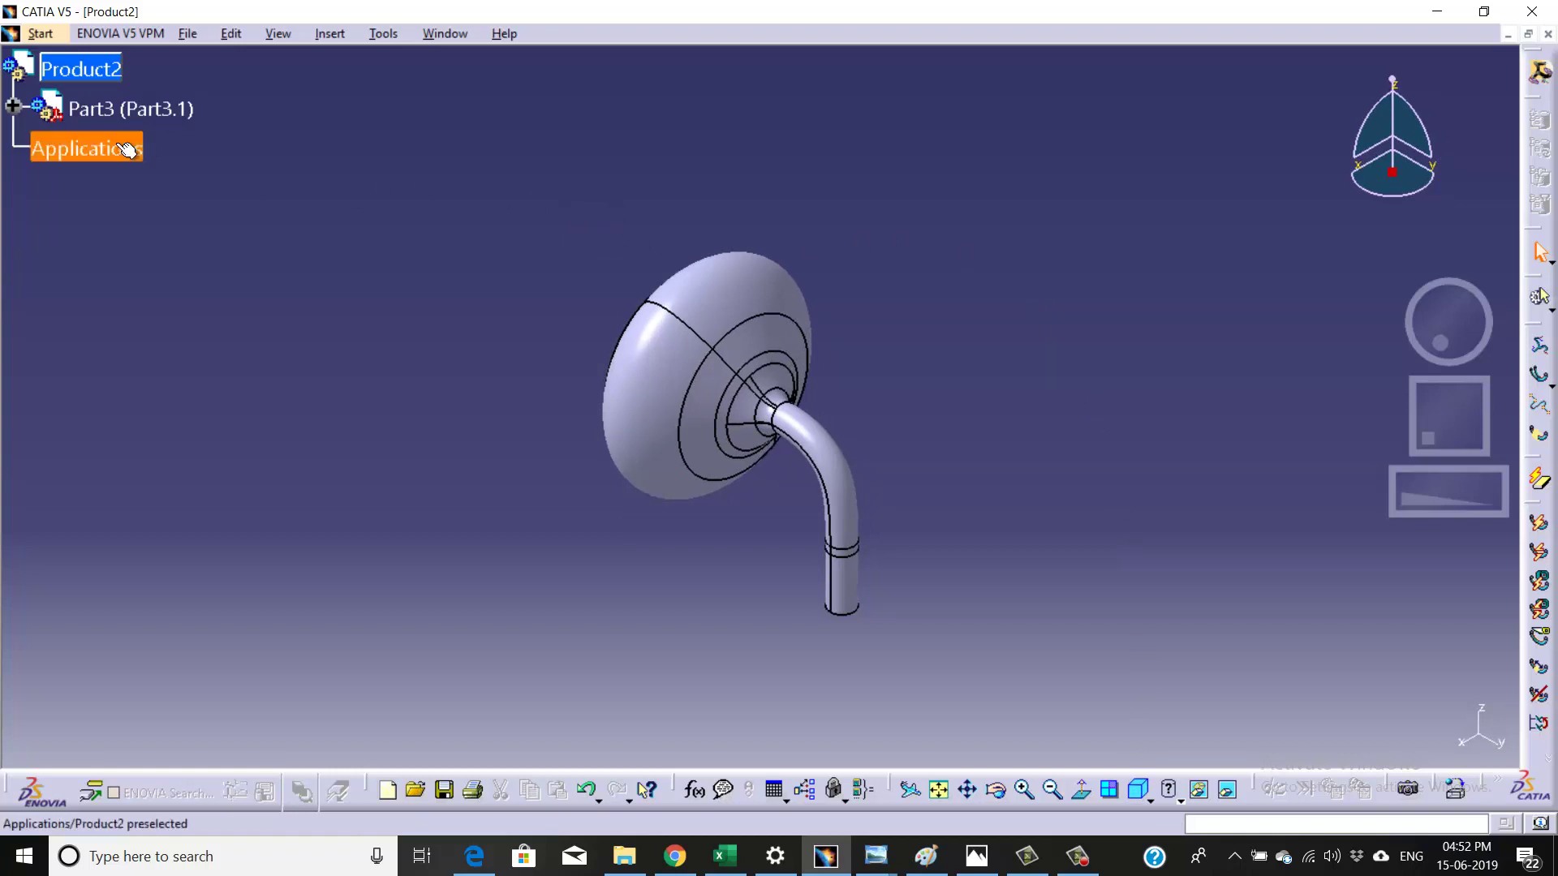
- Copy Part3.1 and paste it into Product2 as a second earpiece, Part3.2
{"action": "left_click", "coordinate": [98, 110]}
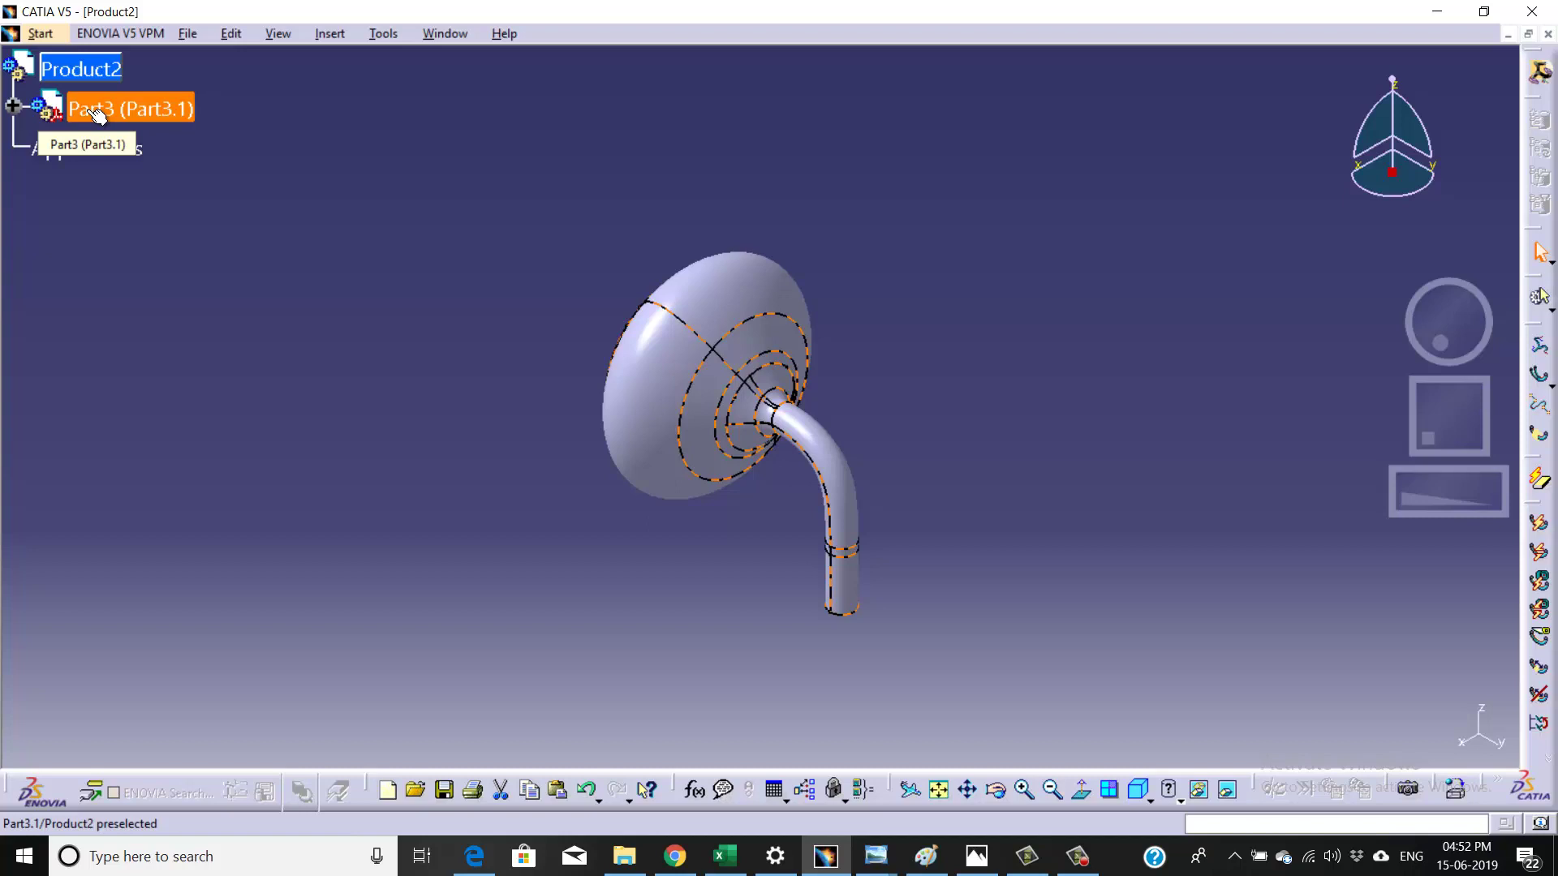
{"action": "double_click", "coordinate": [98, 114]}
{"action": "right_click", "coordinate": [88, 114]}
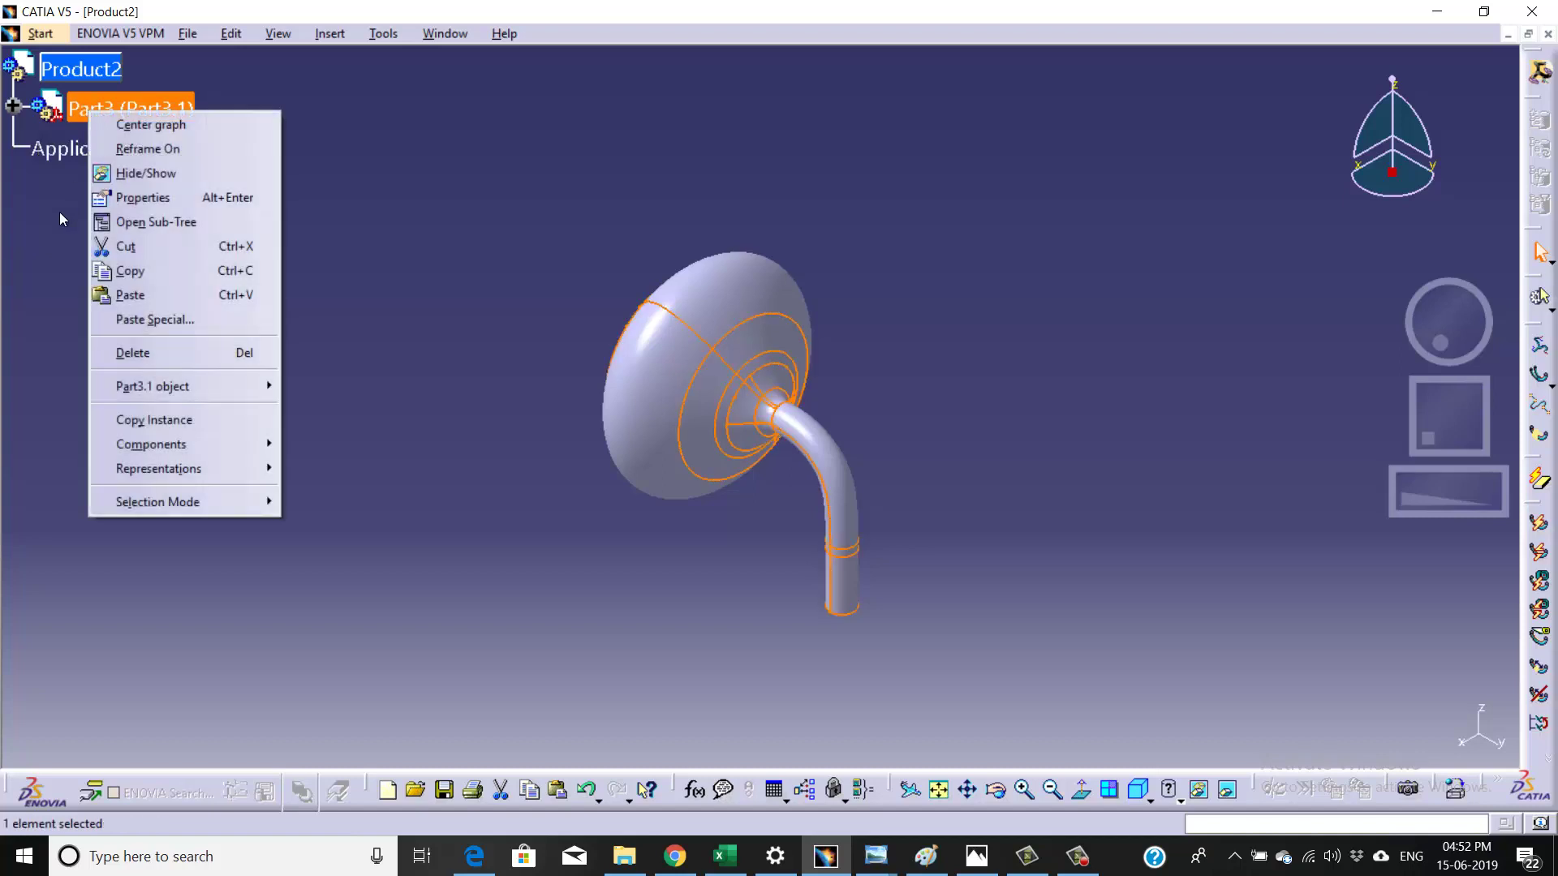
{"action": "left_click", "coordinate": [135, 271]}
{"action": "left_click", "coordinate": [81, 69]}
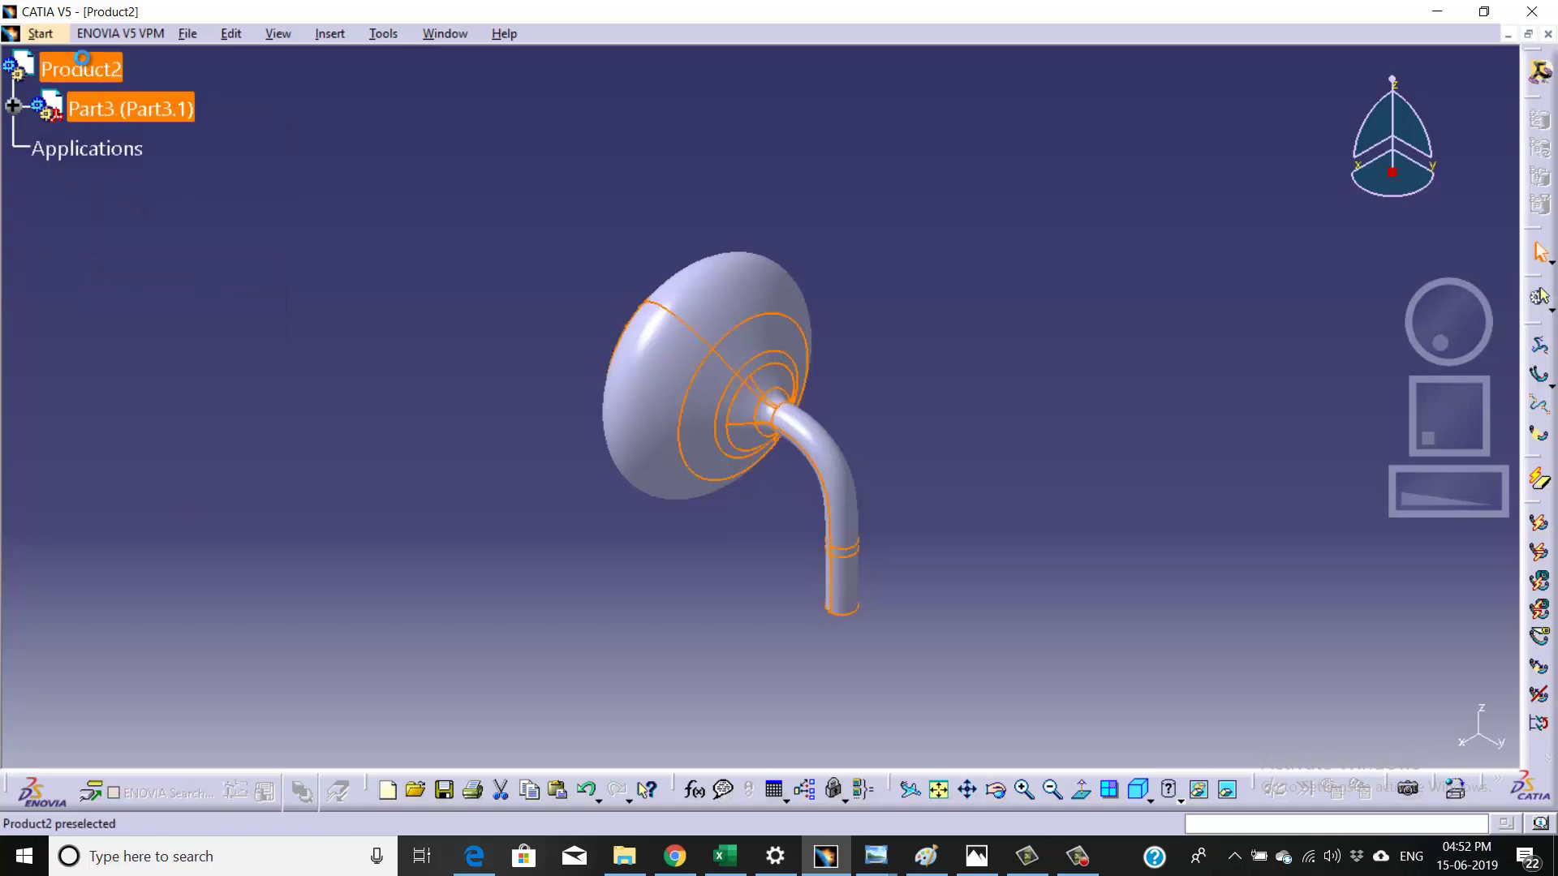
{"action": "right_click", "coordinate": [81, 70]}
{"action": "left_click", "coordinate": [143, 245]}
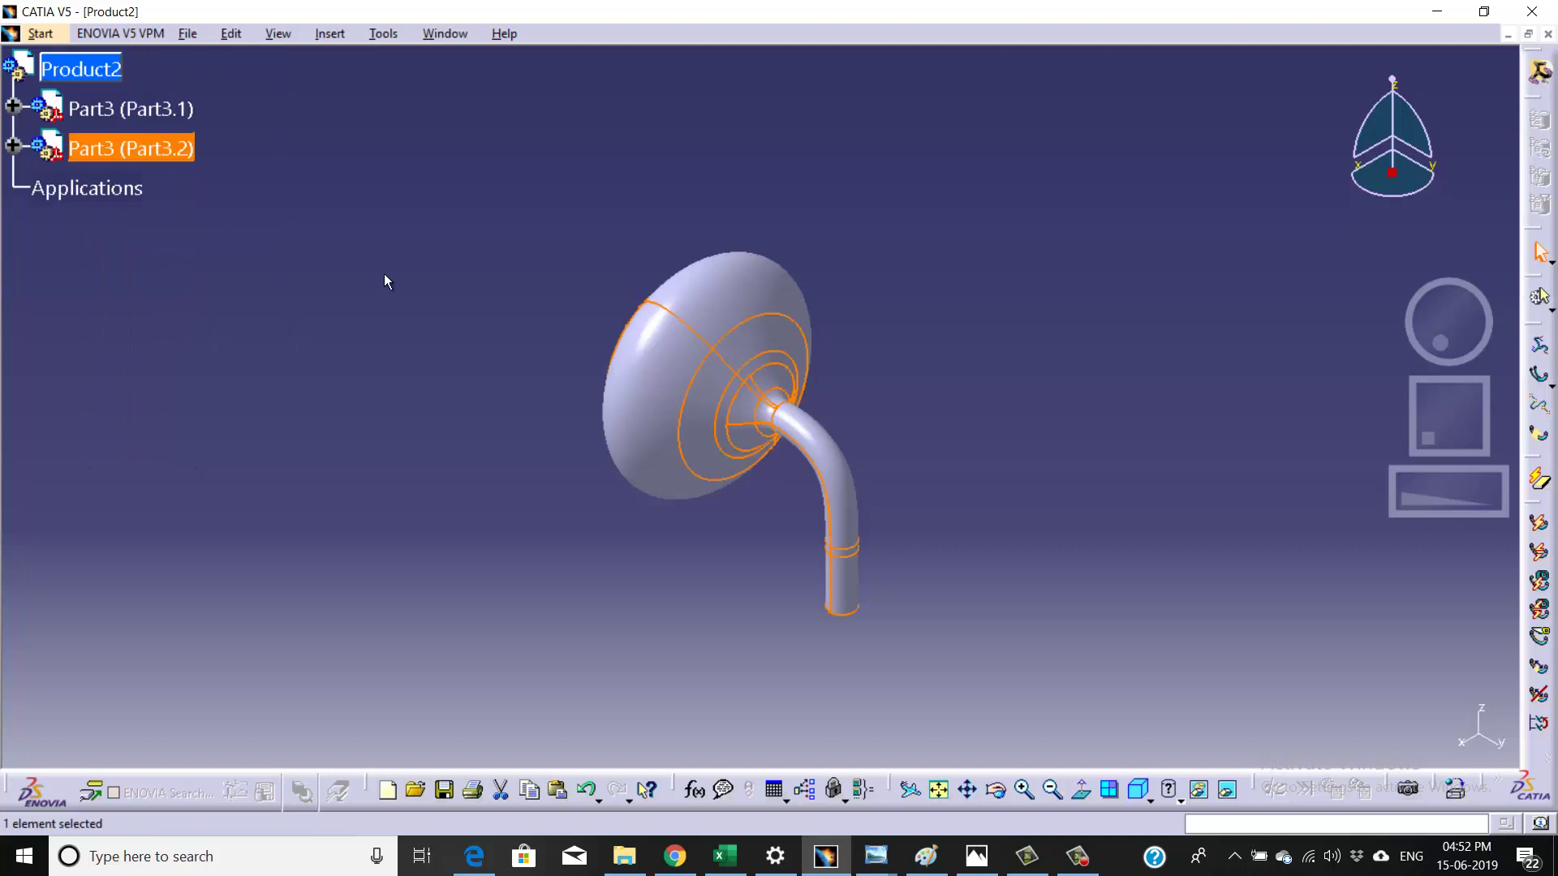
{"action": "left_click", "coordinate": [360, 185]}
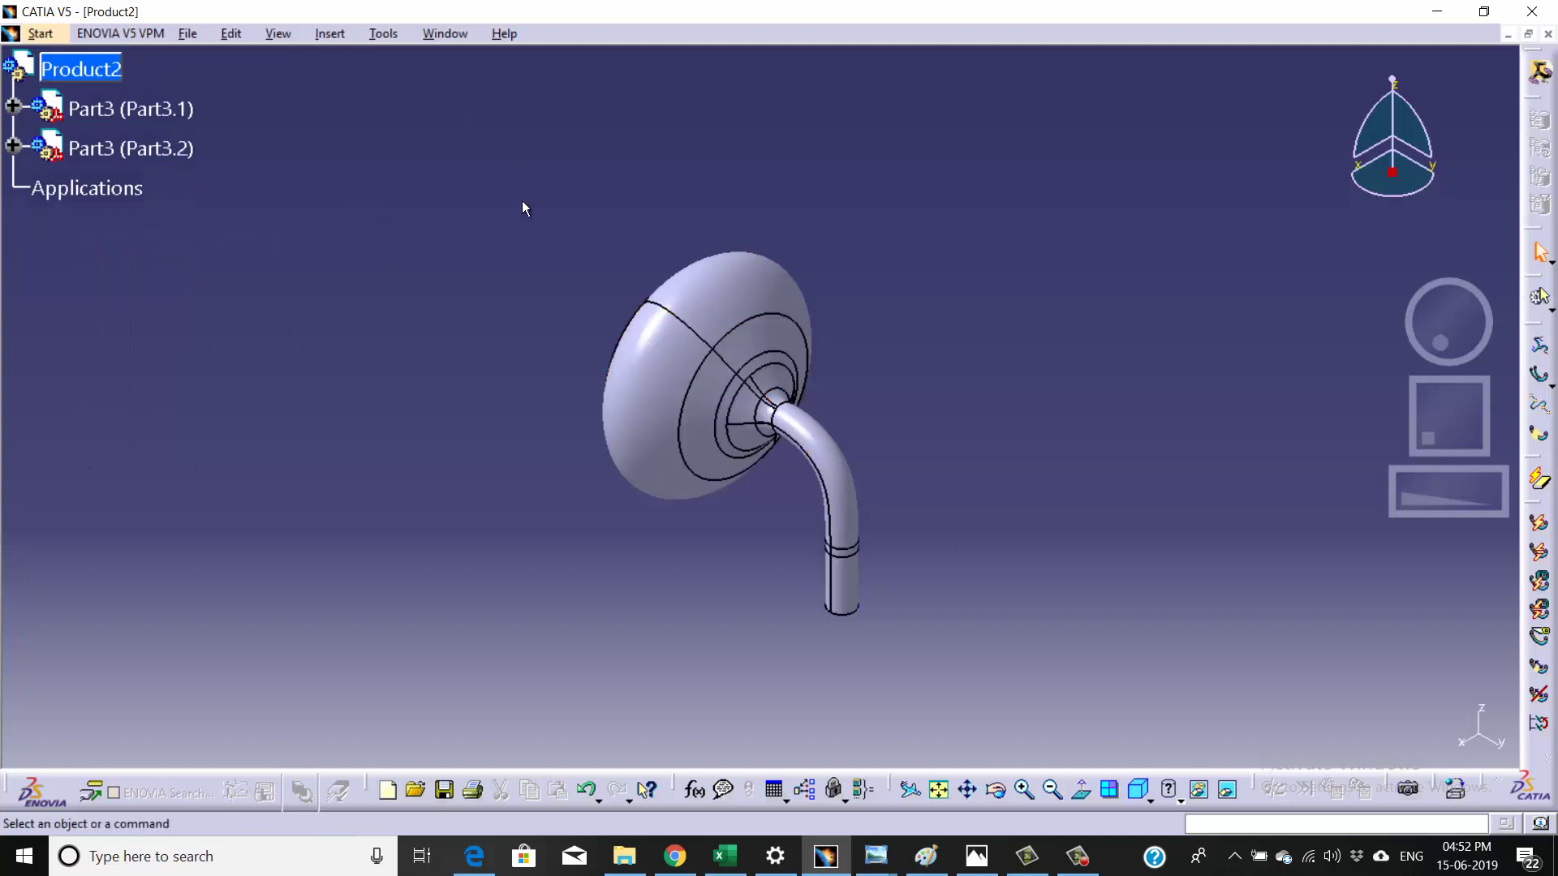
- Insert the jack file into Product2 as component 1.1
{"action": "left_click", "coordinate": [1139, 792]}
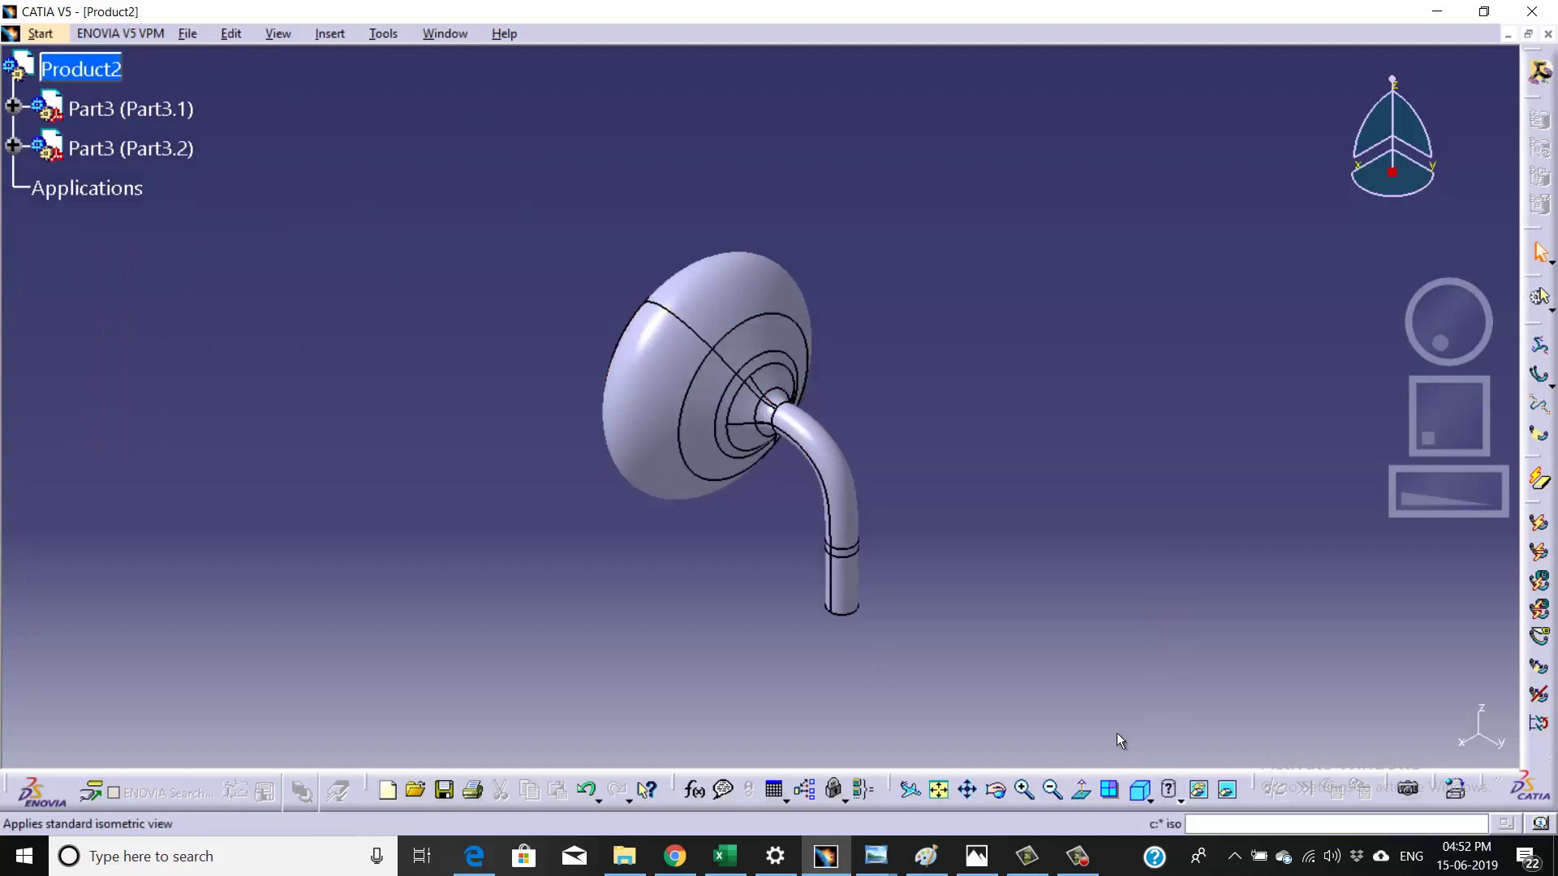
{"action": "left_click", "coordinate": [1145, 797]}
{"action": "left_click", "coordinate": [80, 70]}
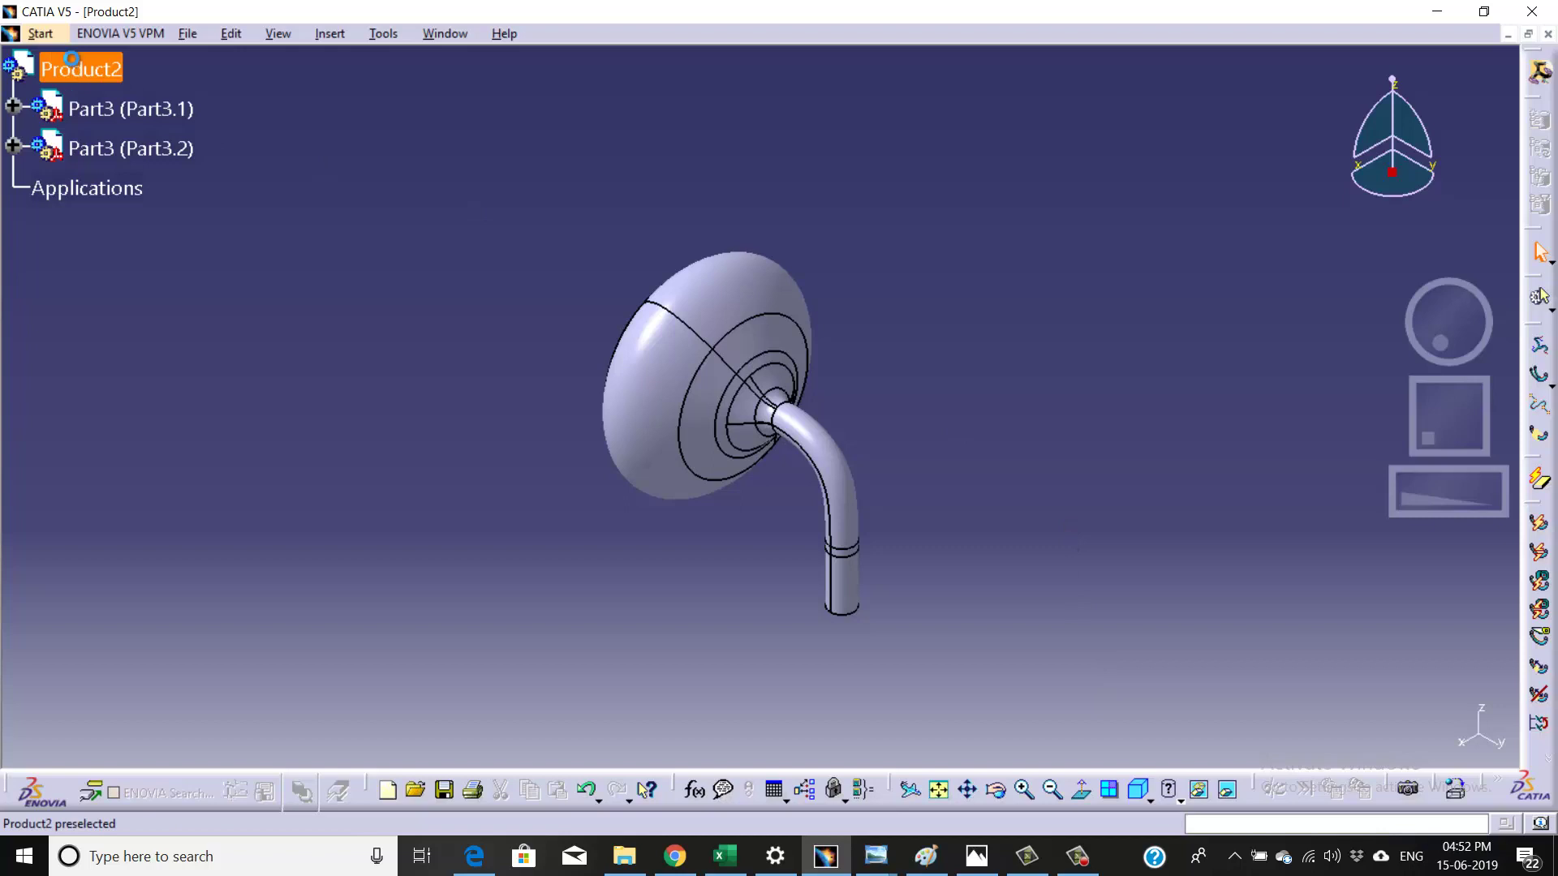
{"action": "left_click", "coordinate": [329, 34]}
{"action": "left_click", "coordinate": [395, 181]}
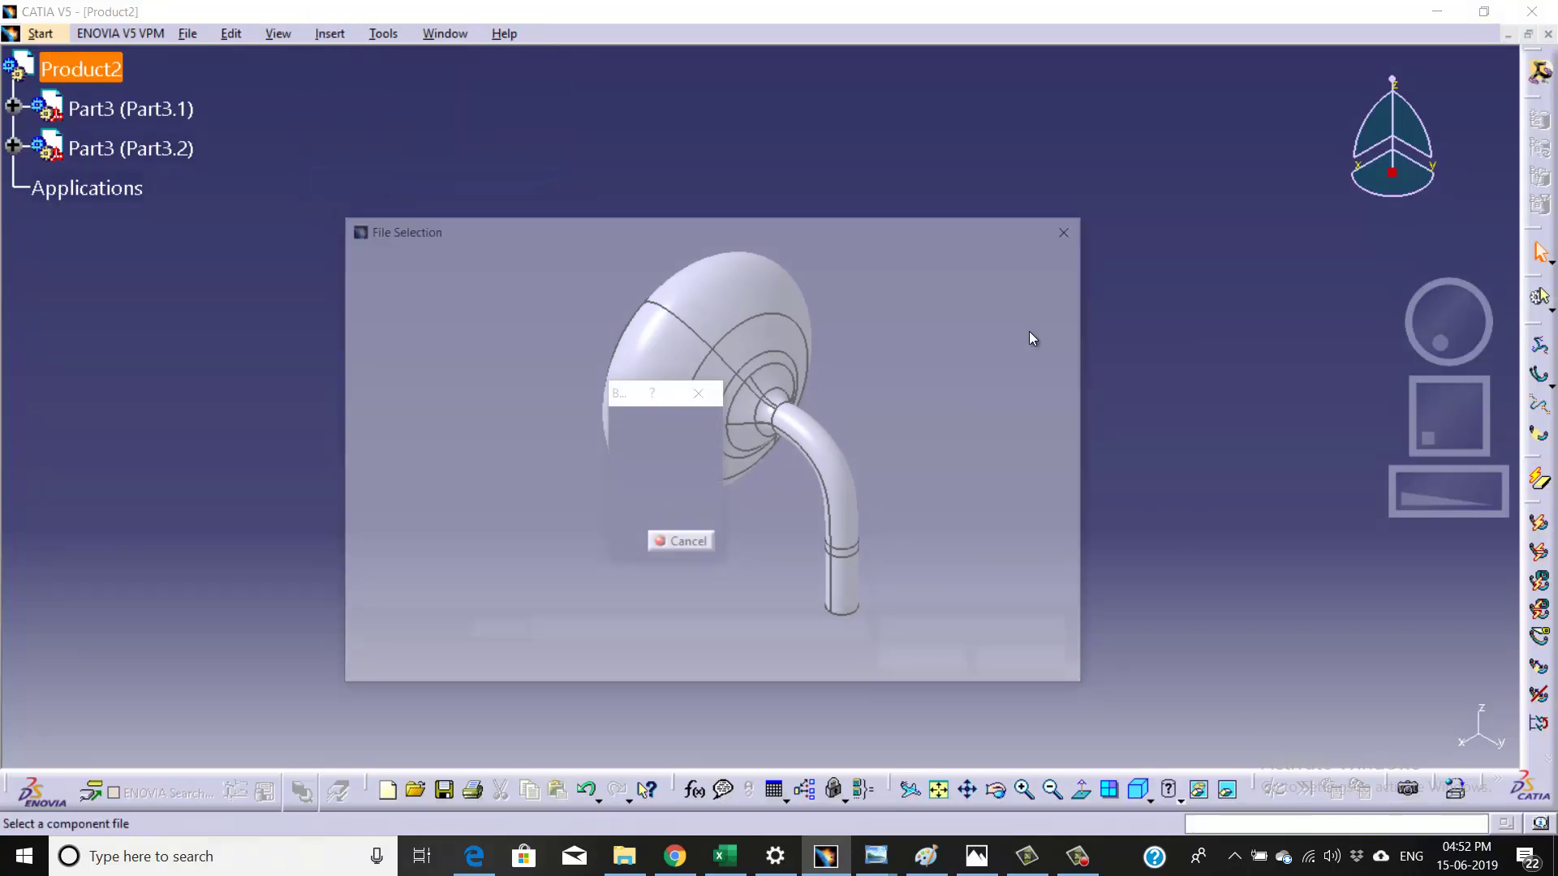
{"action": "left_click_drag", "start_coordinate": [1083, 354], "coordinate": [1090, 514]}
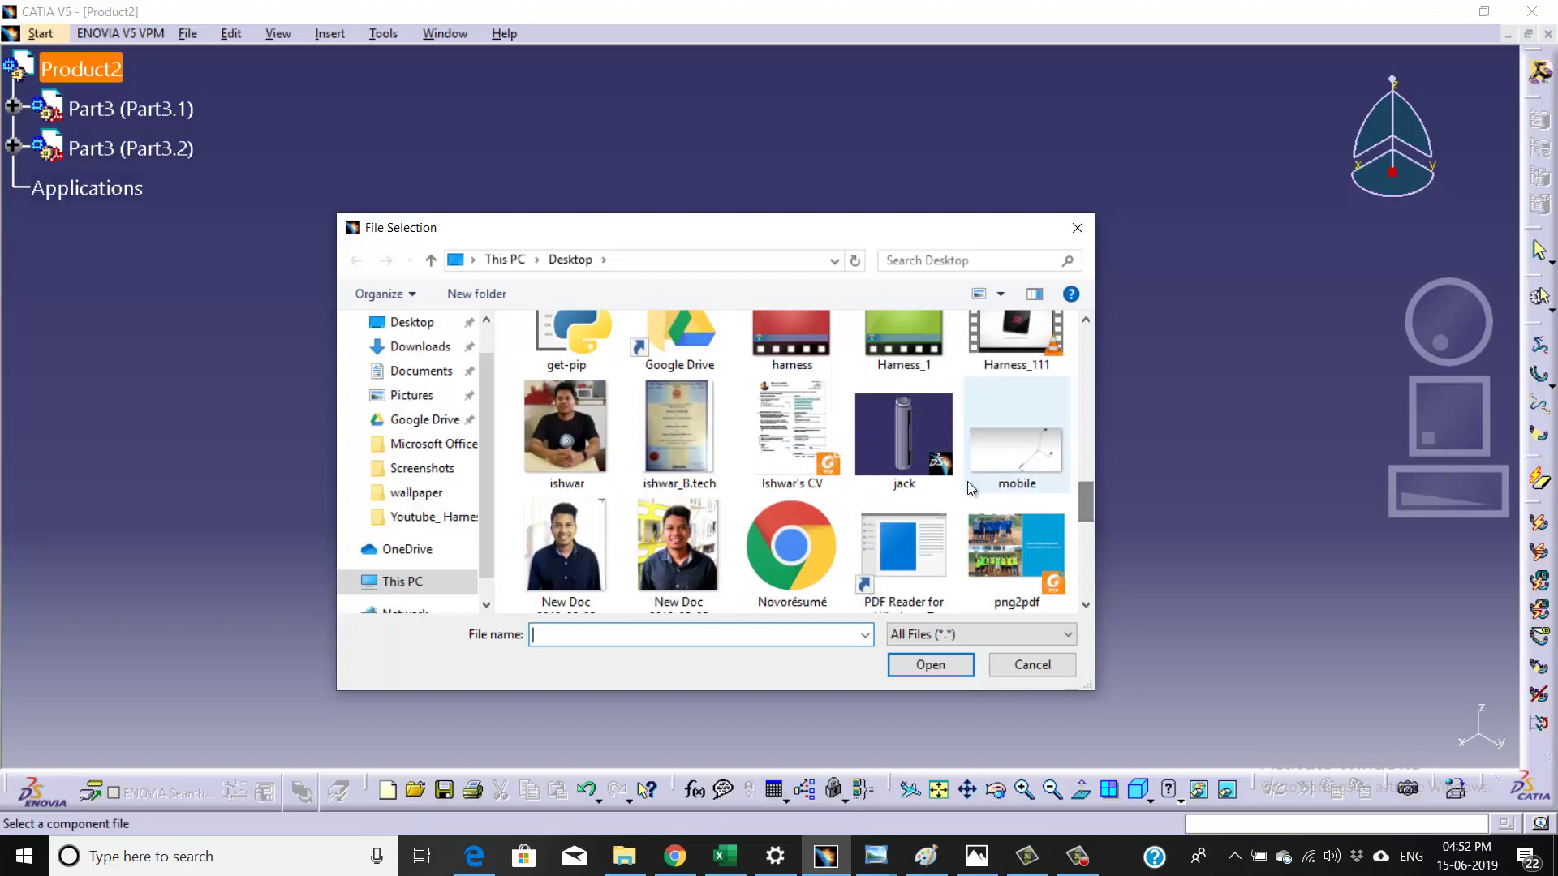
{"action": "left_click", "coordinate": [903, 438]}
{"action": "left_click", "coordinate": [930, 665]}
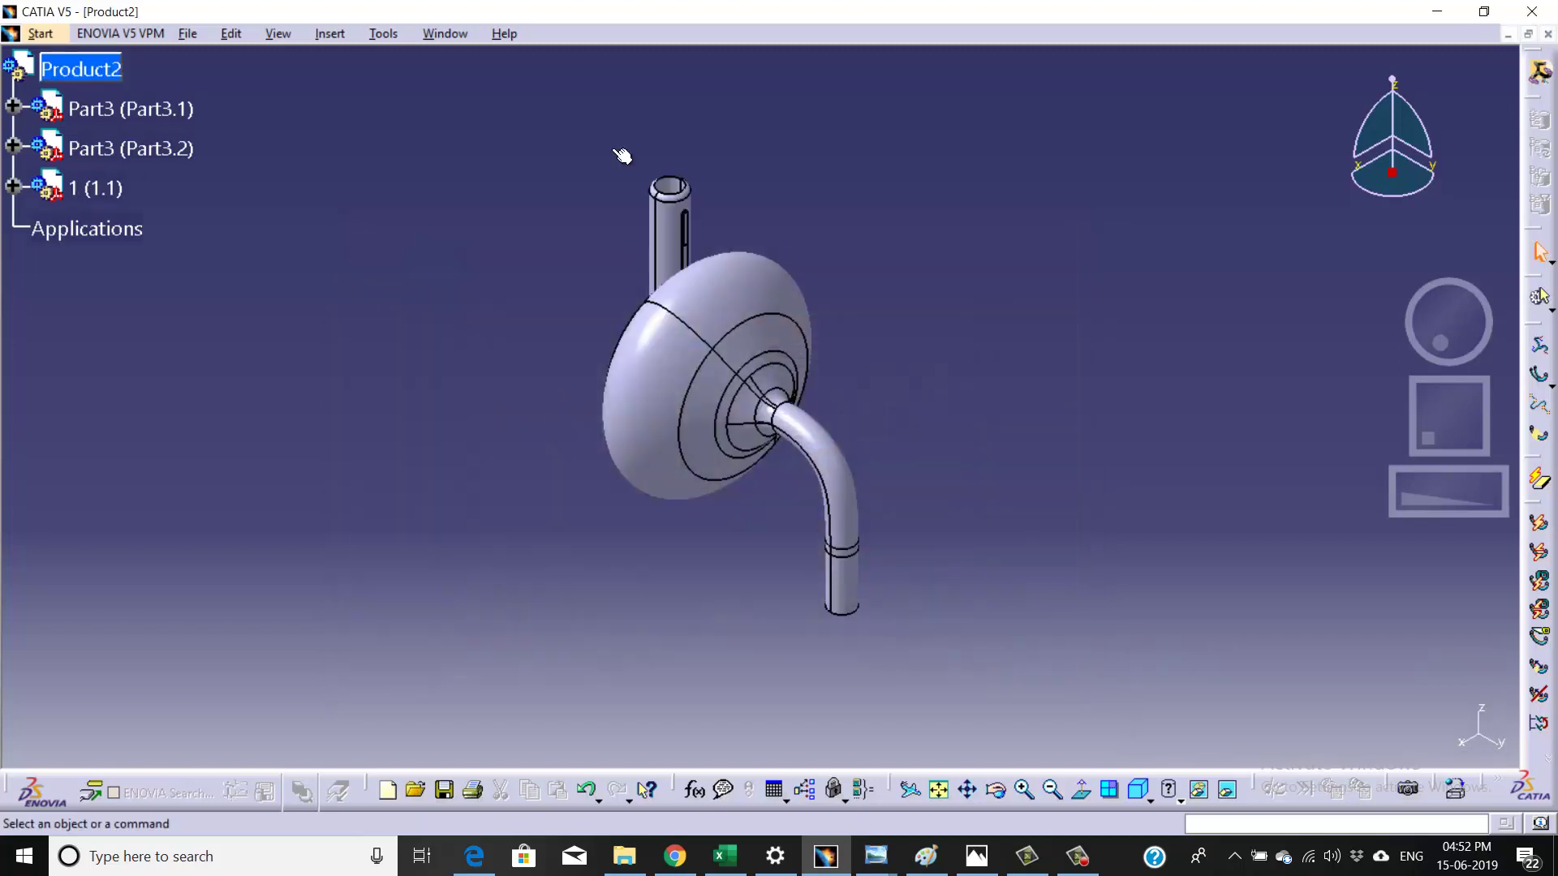
- Insert the audio Jack_1 file as Part5.1 and dismiss the Incident Report
{"action": "left_click", "coordinate": [80, 69]}
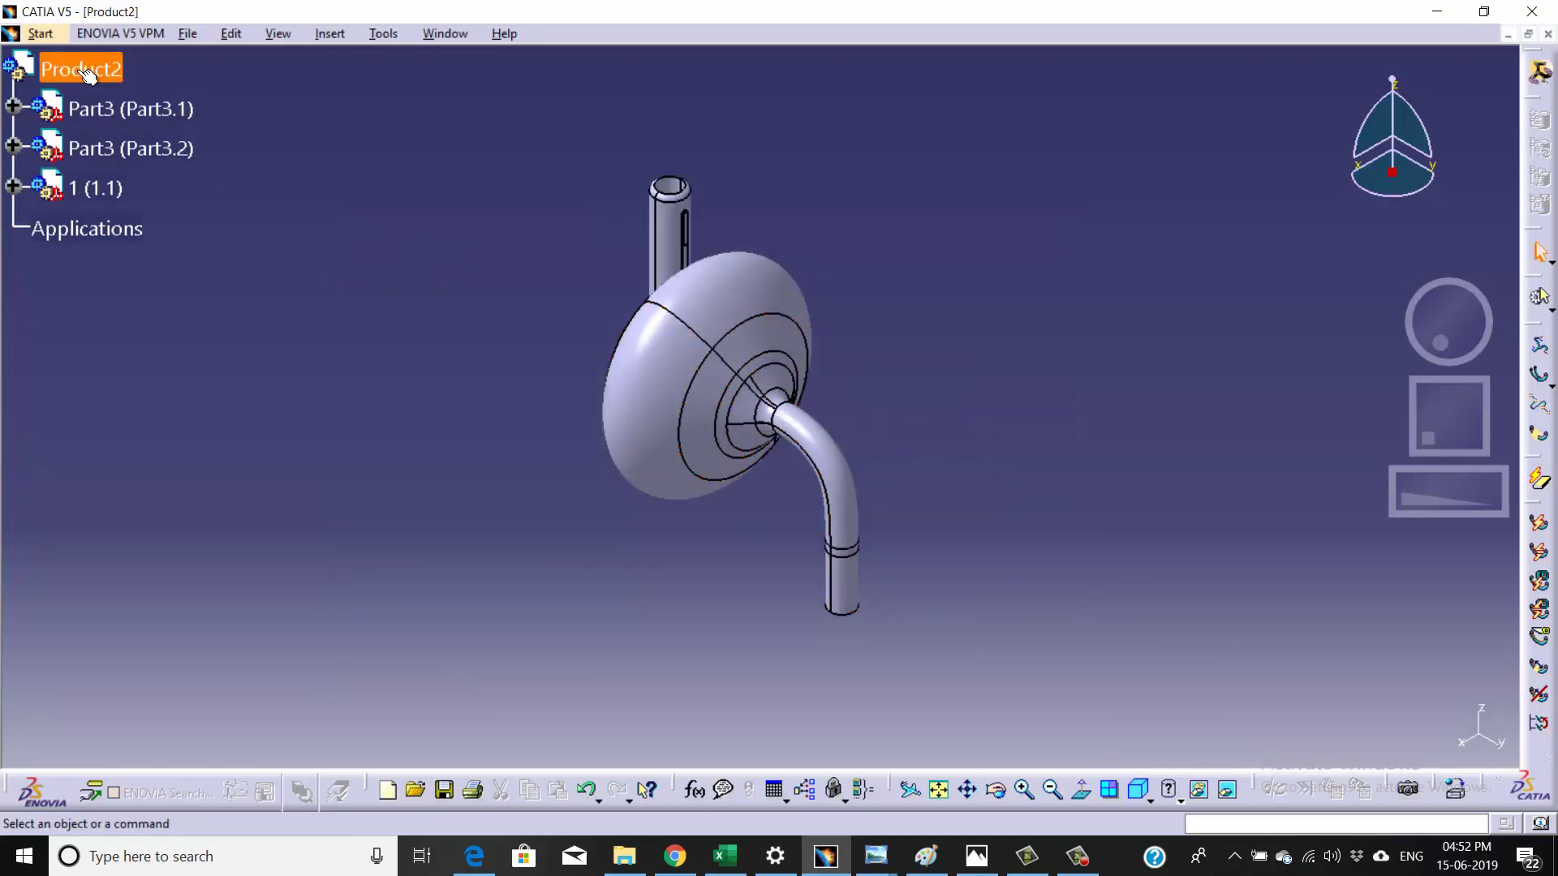
{"action": "left_click", "coordinate": [330, 33]}
{"action": "left_click", "coordinate": [390, 183]}
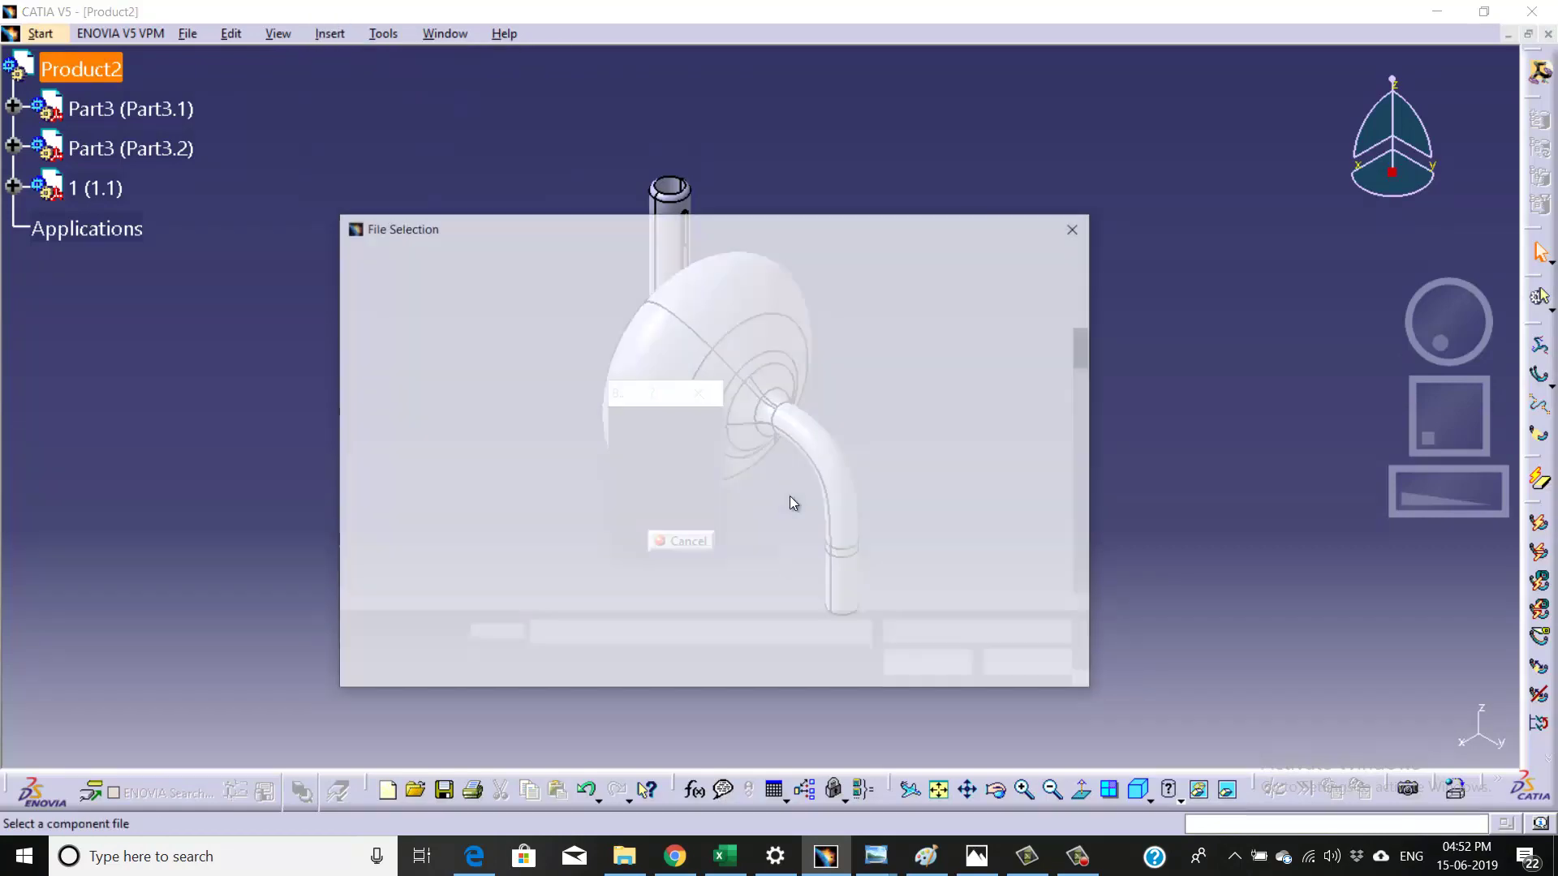
{"action": "left_click", "coordinate": [679, 542]}
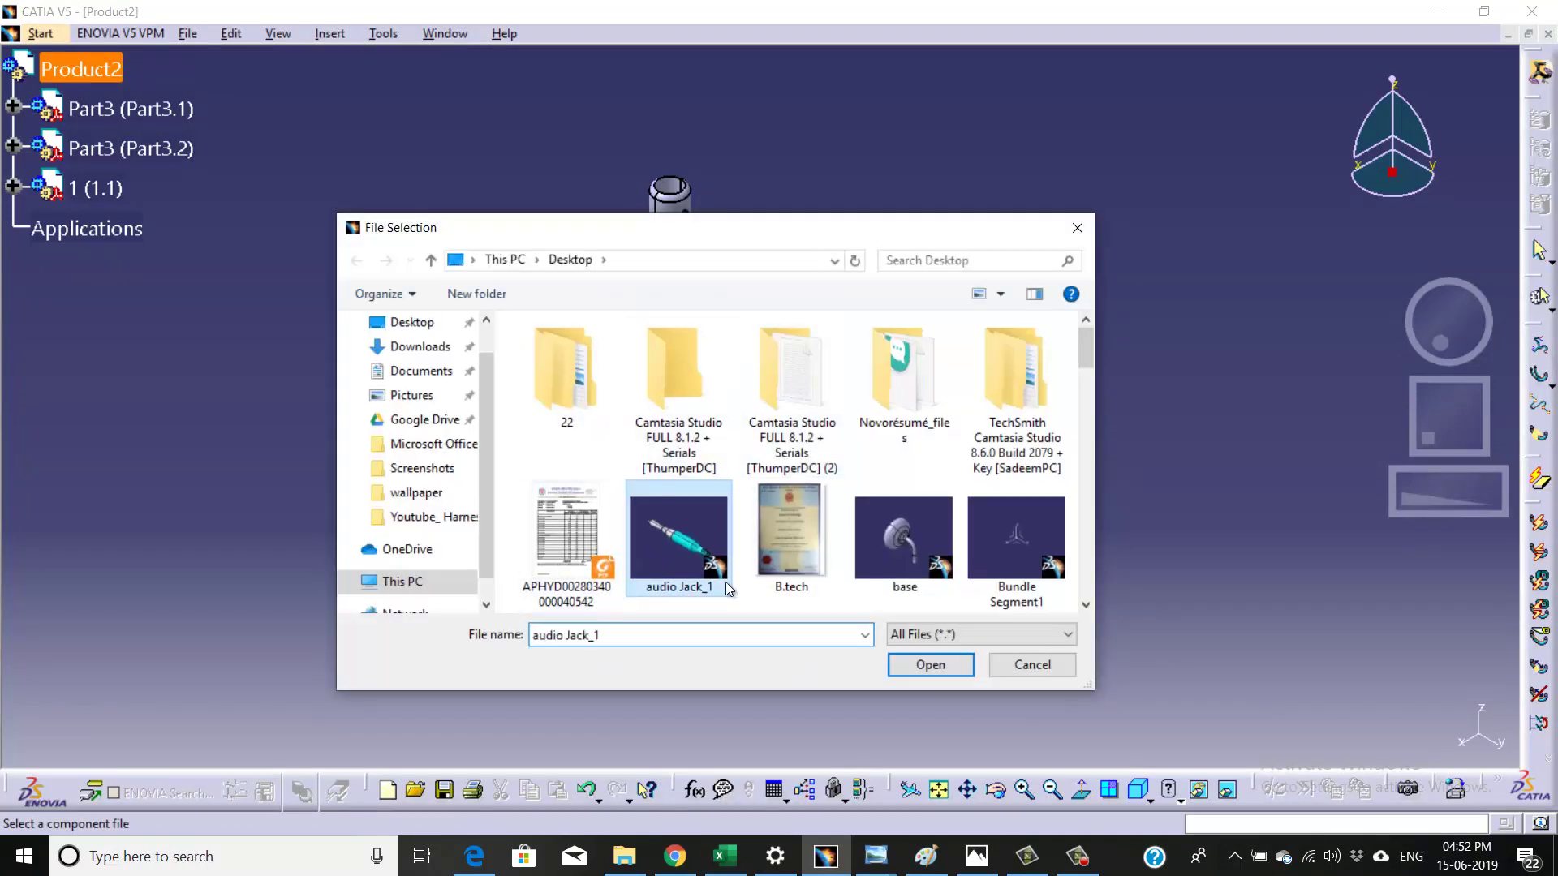
{"action": "left_click", "coordinate": [930, 664]}
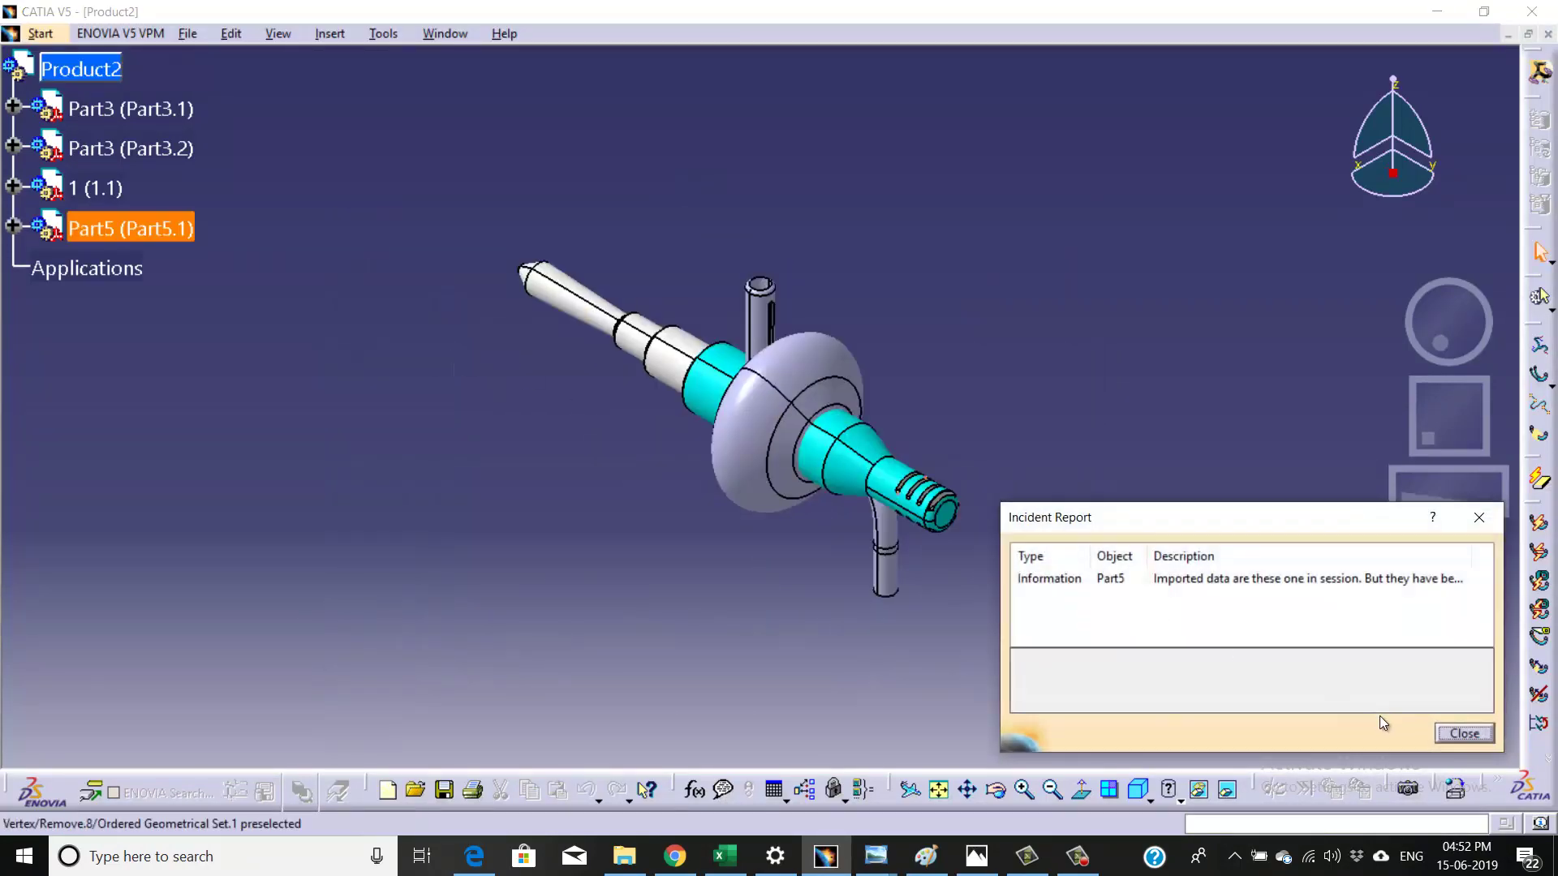
{"action": "left_click", "coordinate": [1463, 734]}
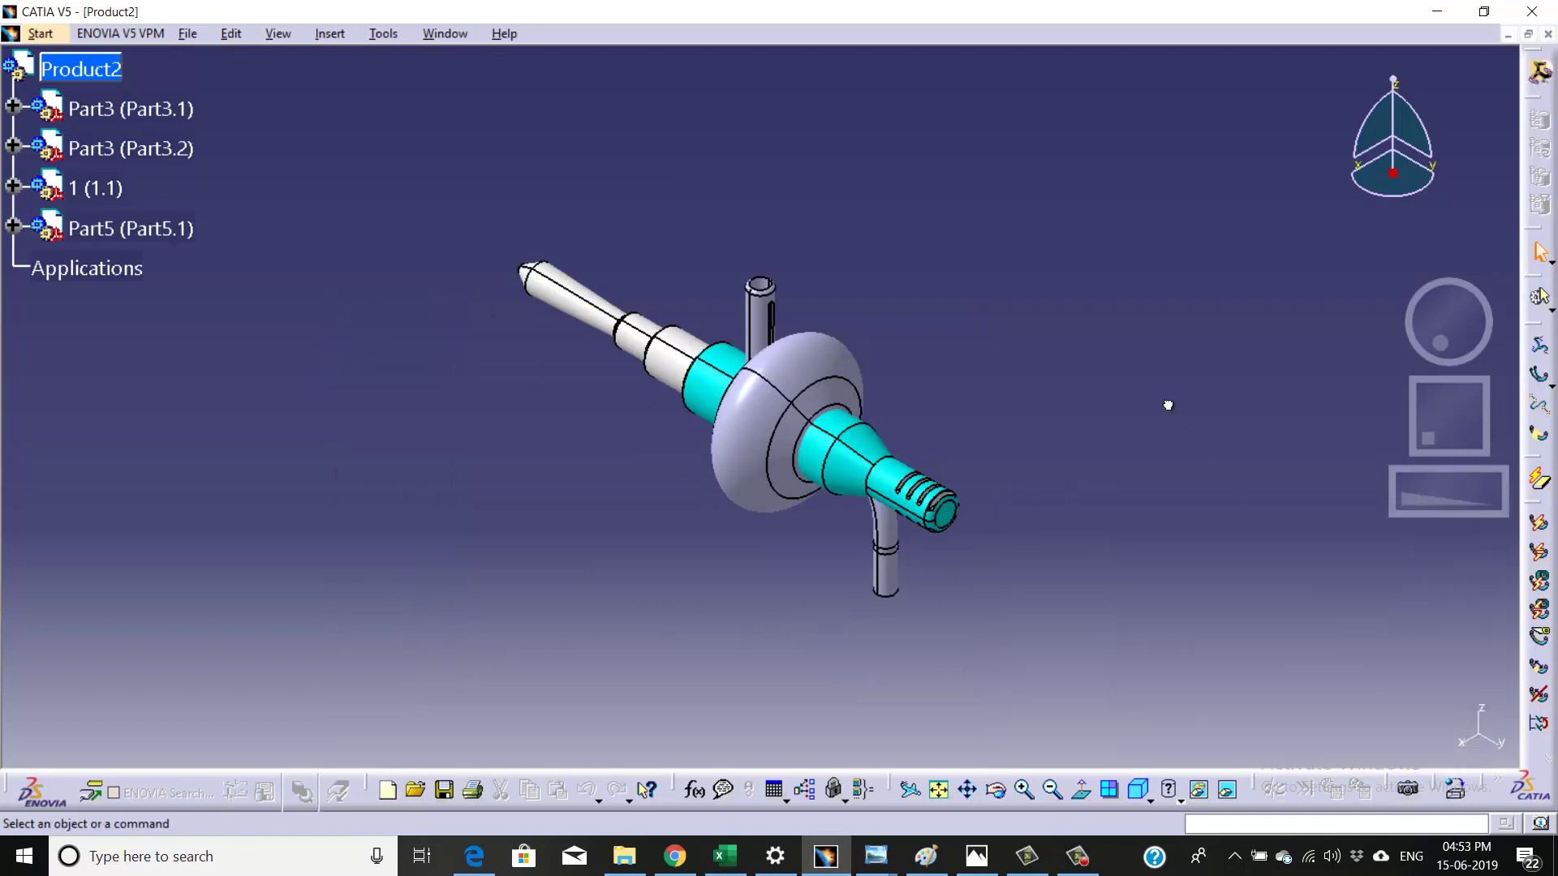
- Turn on Snap Automatically to Selected Object in the compass options
{"action": "left_click", "coordinate": [85, 69]}
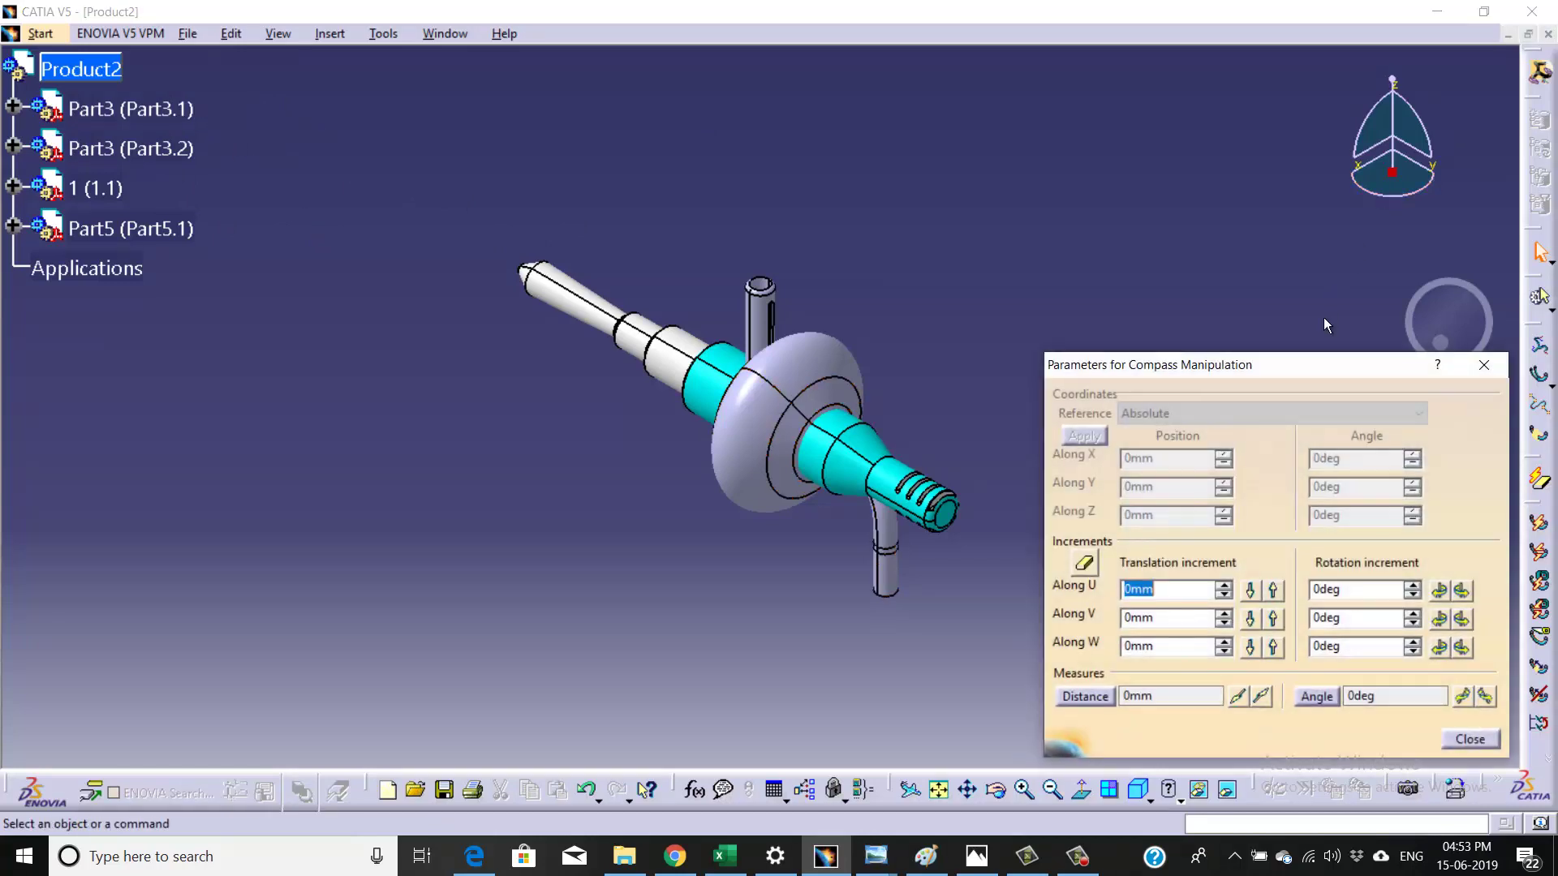
{"action": "left_click", "coordinate": [1495, 363]}
{"action": "right_click", "coordinate": [1372, 197]}
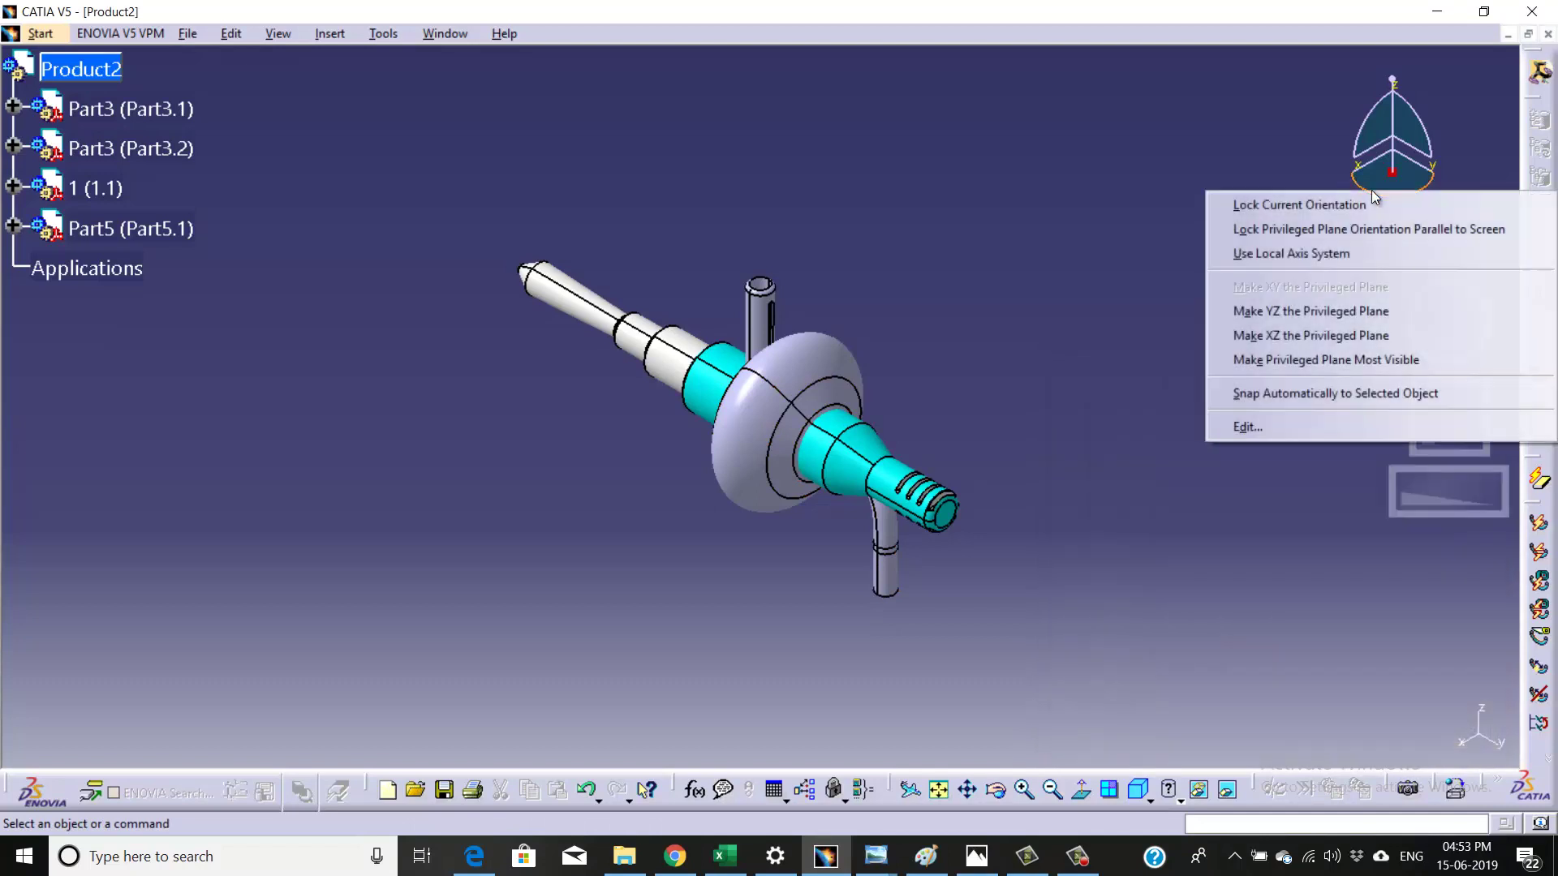
{"action": "left_click", "coordinate": [1248, 394]}
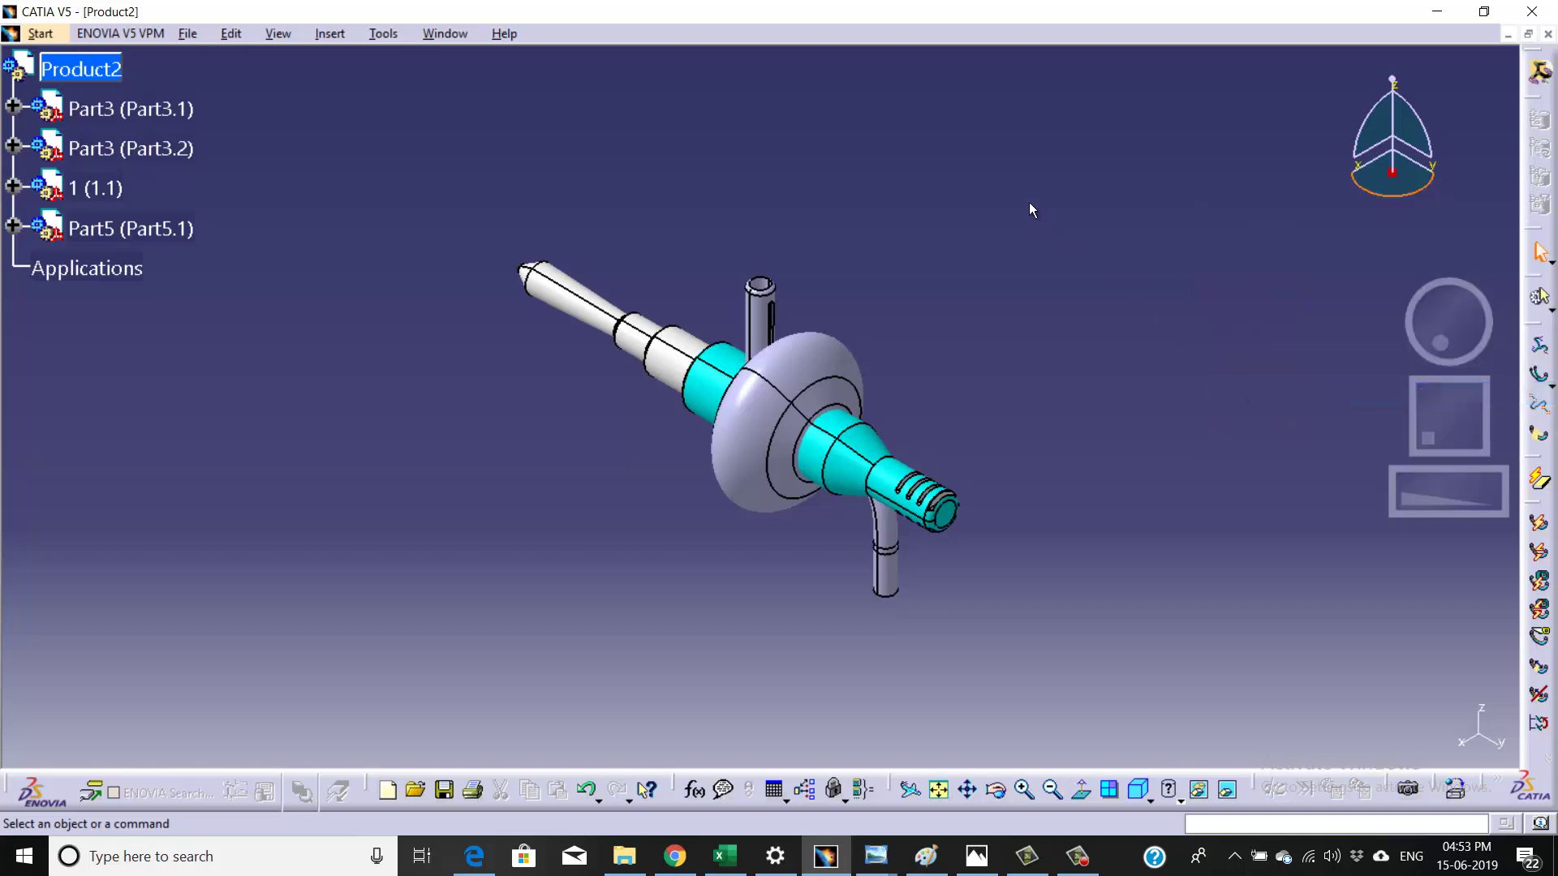
- Snap the compass onto Part3.1, move it up-left of the jack and rotate it half a turn
{"action": "left_click", "coordinate": [779, 382]}
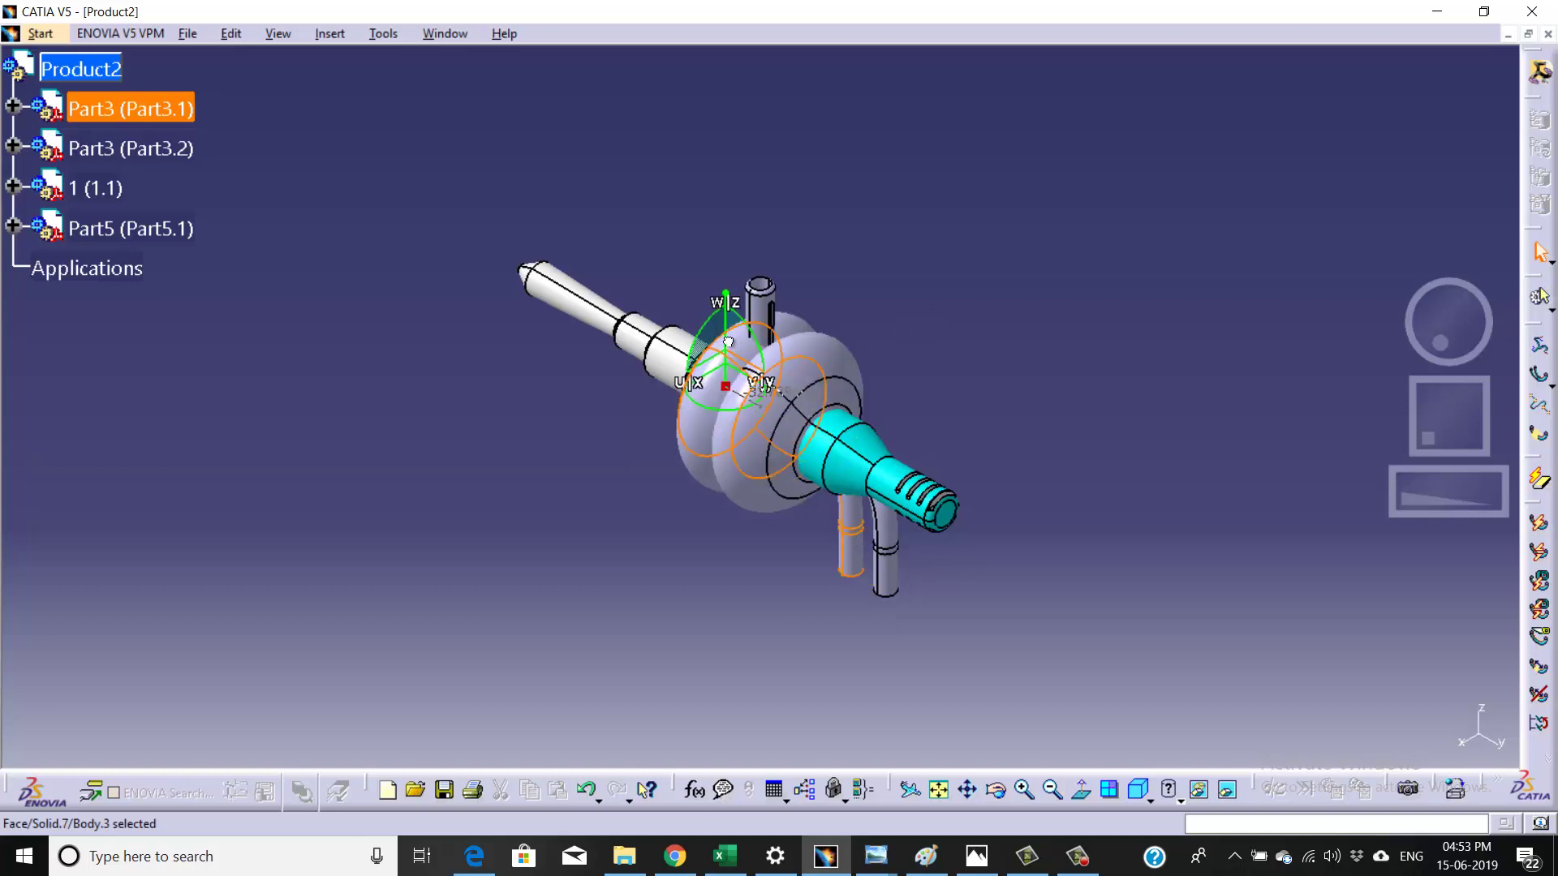
{"action": "left_click_drag", "start_coordinate": [783, 383], "coordinate": [428, 183]}
{"action": "mouse_move", "coordinate": [779, 438]}
{"action": "middle_mouse_down"}
{"action": "mouse_move", "coordinate": [837, 488]}
{"action": "mouse_move", "coordinate": [779, 402]}
{"action": "middle_mouse_up"}
{"action": "left_click_drag", "start_coordinate": [683, 292], "coordinate": [537, 201]}
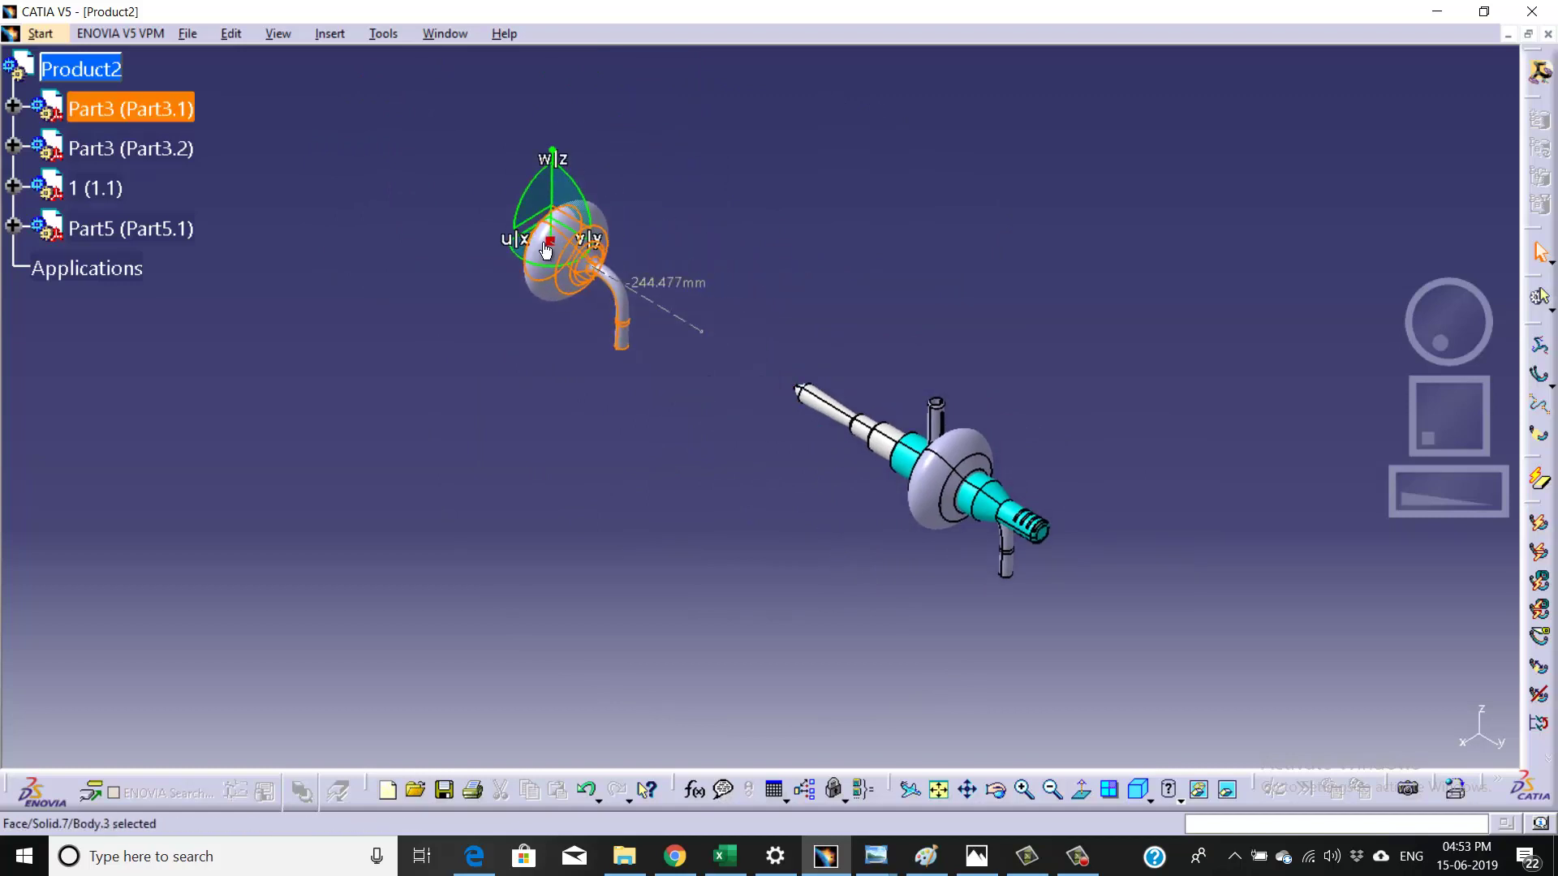
{"action": "left_click_drag", "start_coordinate": [536, 266], "coordinate": [626, 112]}
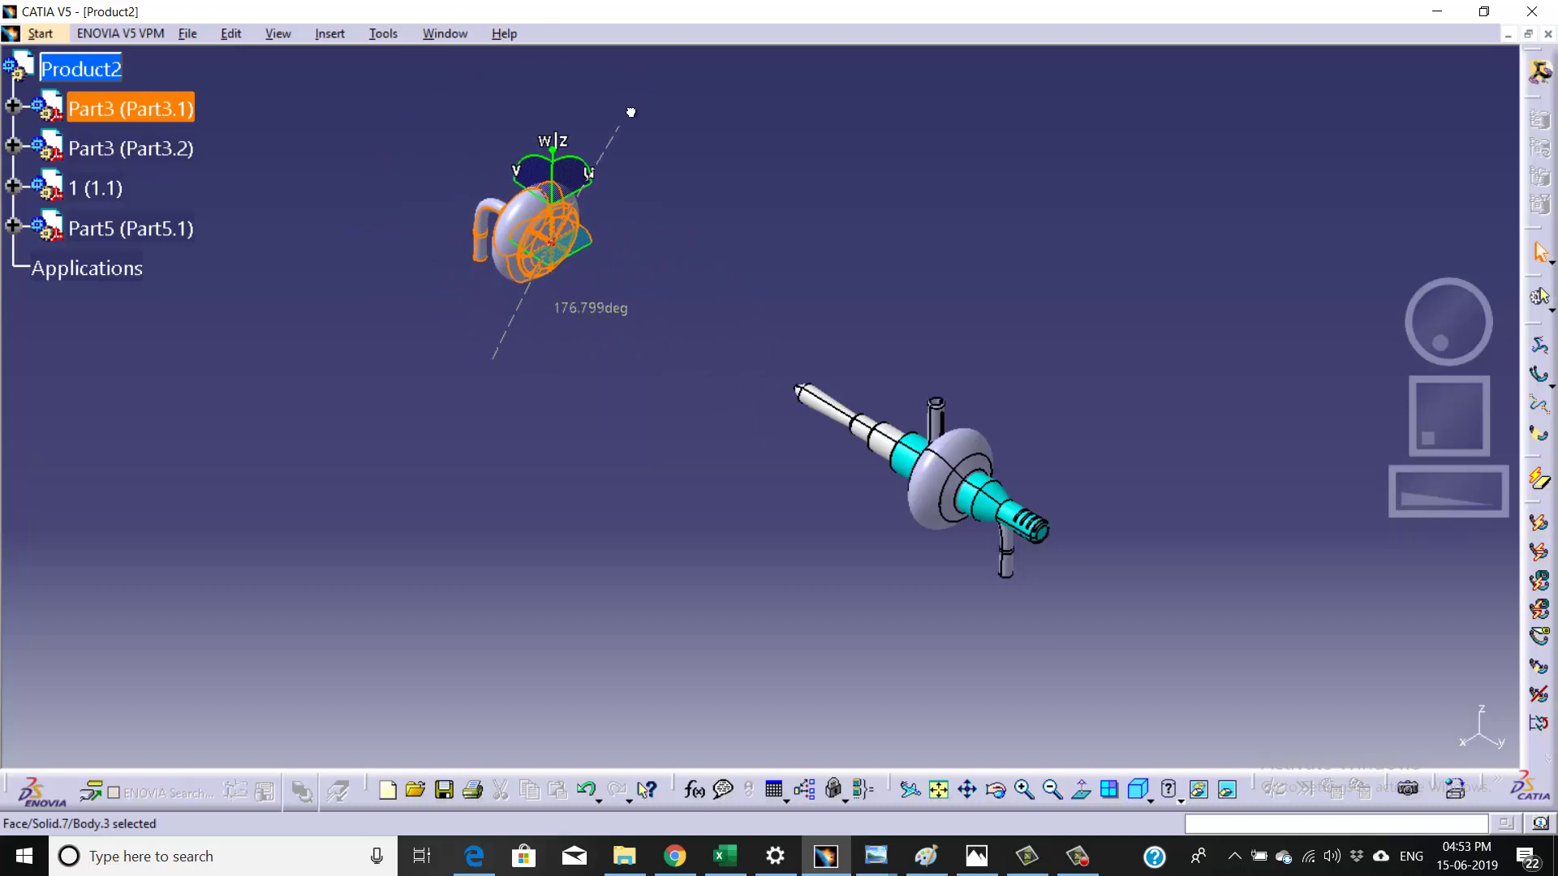
{"action": "left_click_drag", "start_coordinate": [625, 112], "coordinate": [616, 112]}
{"action": "middle_click_drag", "start_coordinate": [770, 411], "coordinate": [731, 319]}
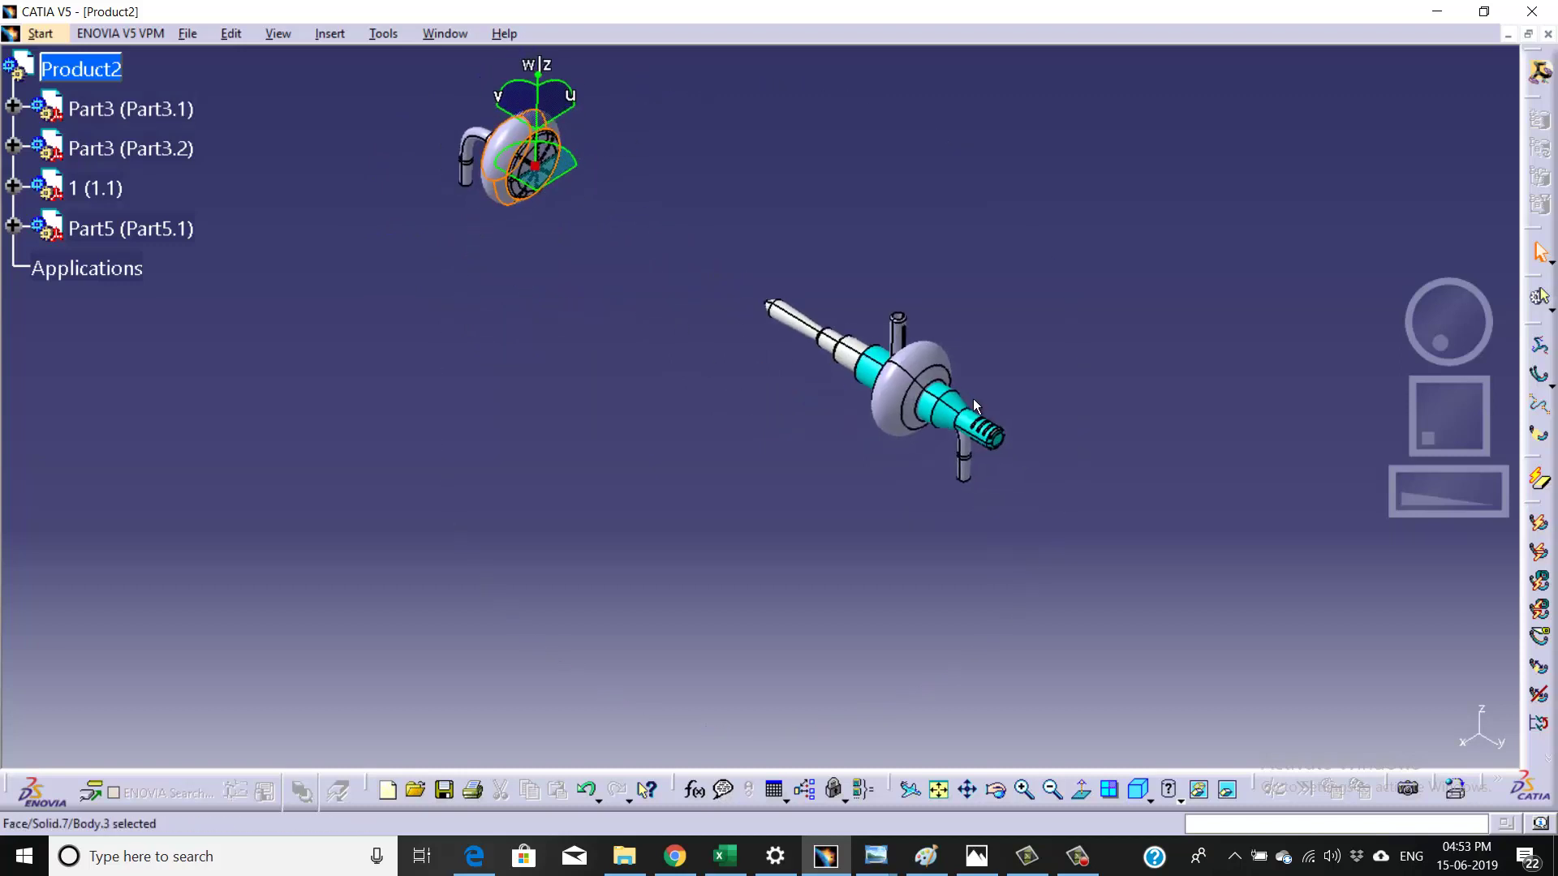
{"action": "mouse_move", "coordinate": [512, 122]}
{"action": "left_mouse_down"}
{"action": "mouse_move", "coordinate": [472, 100]}
{"action": "mouse_move", "coordinate": [1294, 594]}
{"action": "mouse_move", "coordinate": [1267, 572]}
{"action": "left_mouse_up"}
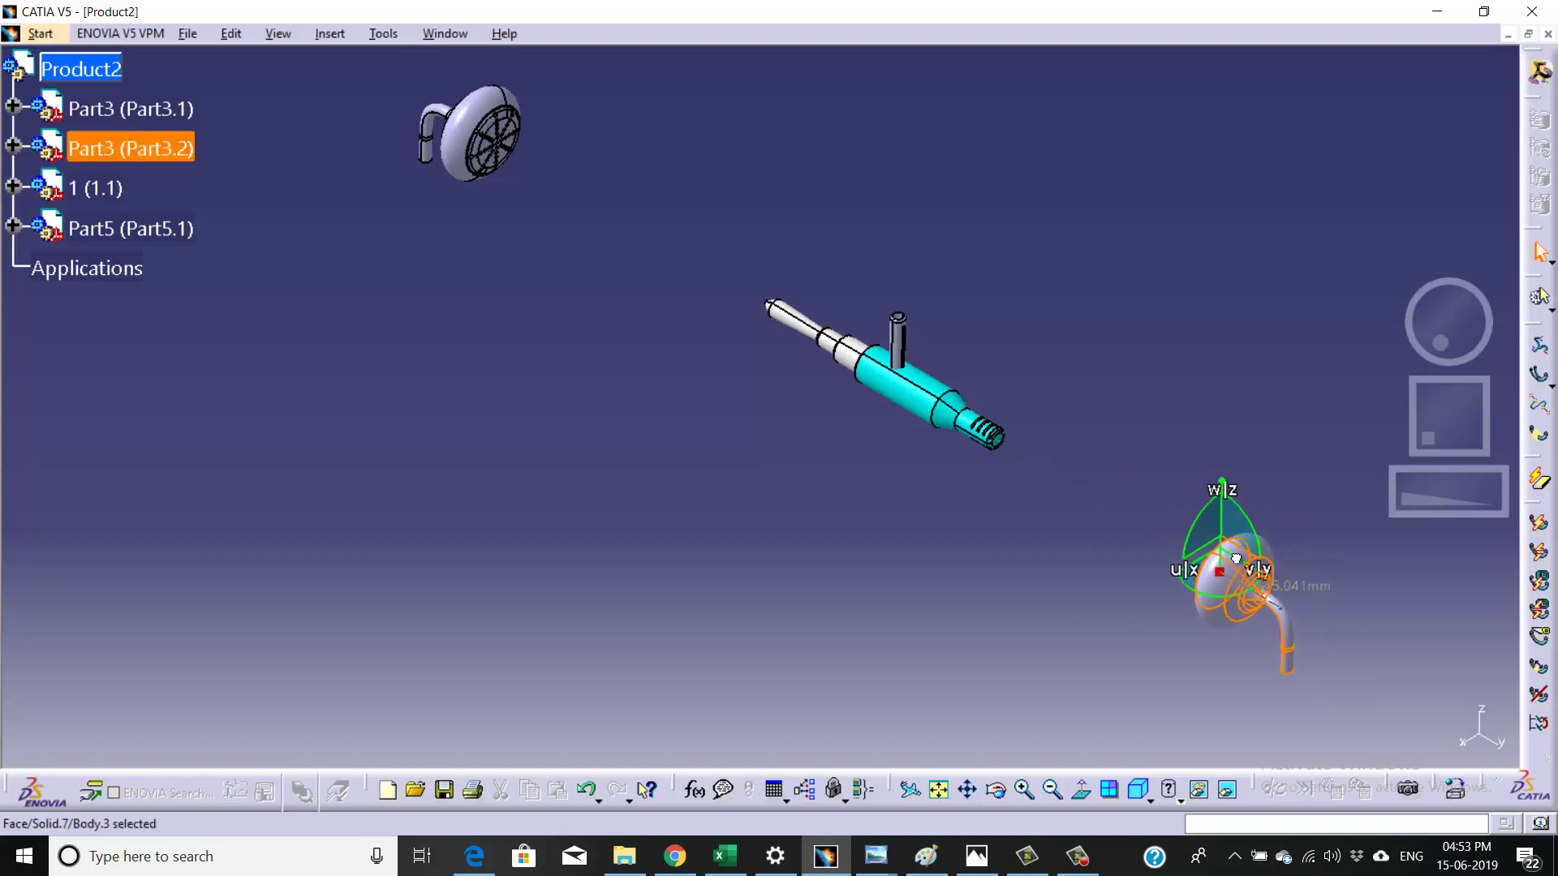
- Move the second earpiece away from the jack, then drag pin 1.1 downward
{"action": "mouse_move", "coordinate": [1265, 573]}
{"action": "middle_mouse_down"}
{"action": "mouse_move", "coordinate": [996, 569]}
{"action": "mouse_move", "coordinate": [925, 511]}
{"action": "mouse_move", "coordinate": [894, 365]}
{"action": "mouse_move", "coordinate": [872, 348]}
{"action": "middle_mouse_up"}
{"action": "left_click", "coordinate": [895, 319]}
{"action": "left_click_drag", "start_coordinate": [873, 342], "coordinate": [852, 548]}
{"action": "mouse_move", "coordinate": [853, 573]}
{"action": "middle_mouse_down"}
{"action": "mouse_move", "coordinate": [997, 460]}
{"action": "mouse_move", "coordinate": [980, 421]}
{"action": "middle_mouse_up"}
{"action": "left_click_drag", "start_coordinate": [964, 402], "coordinate": [964, 572]}
{"action": "middle_click_drag", "start_coordinate": [964, 610], "coordinate": [965, 682], "text": "ctrl"}
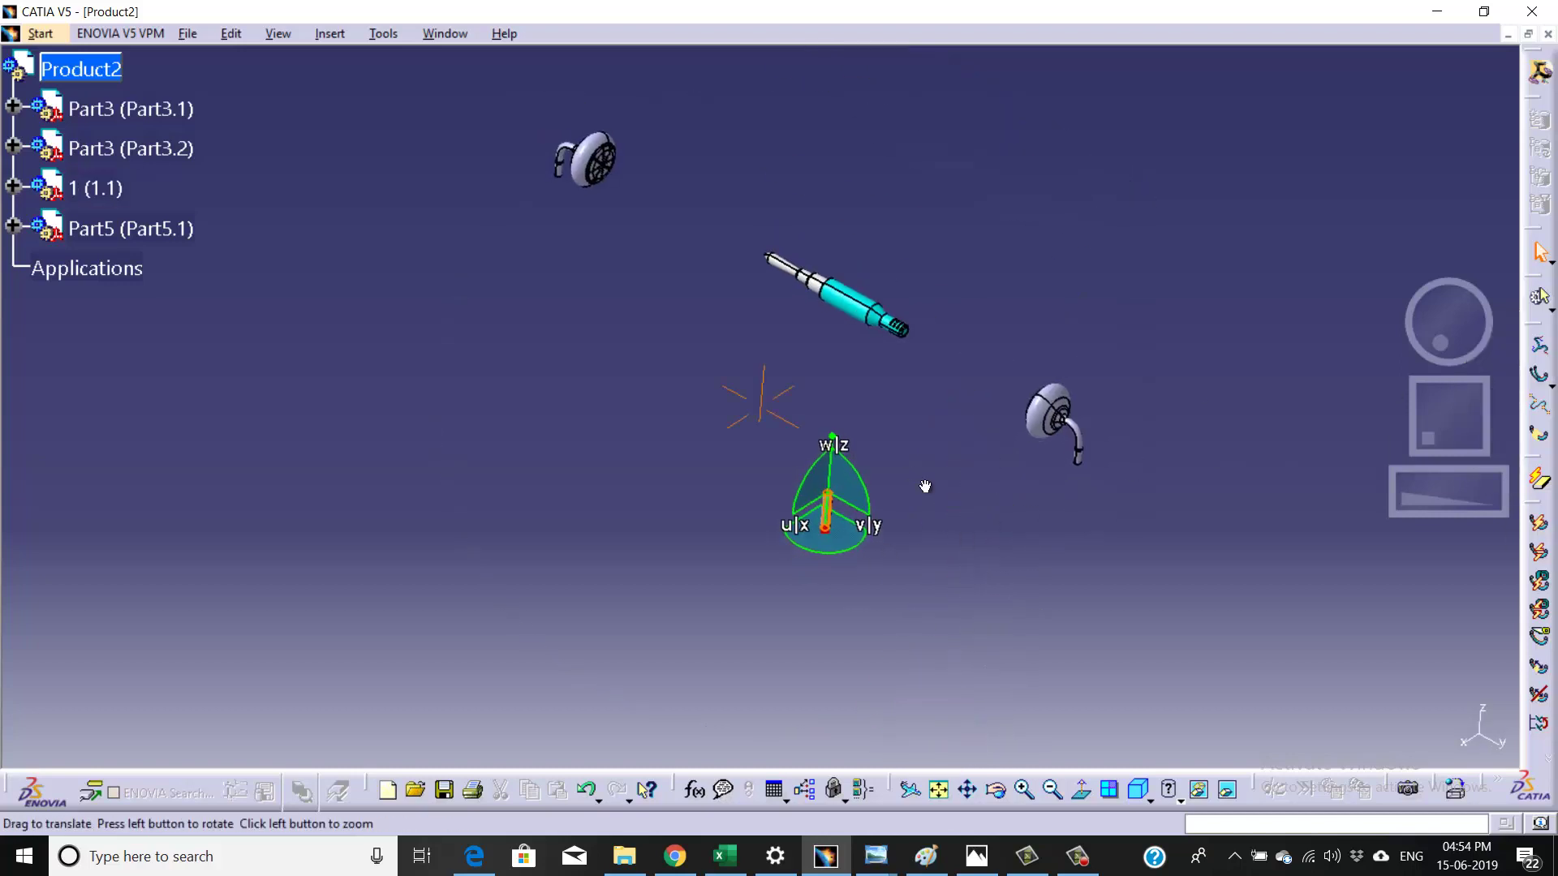
{"action": "mouse_move", "coordinate": [938, 488]}
{"action": "middle_mouse_down"}
{"action": "mouse_move", "coordinate": [1033, 377]}
{"action": "mouse_move", "coordinate": [974, 426]}
{"action": "middle_mouse_up"}
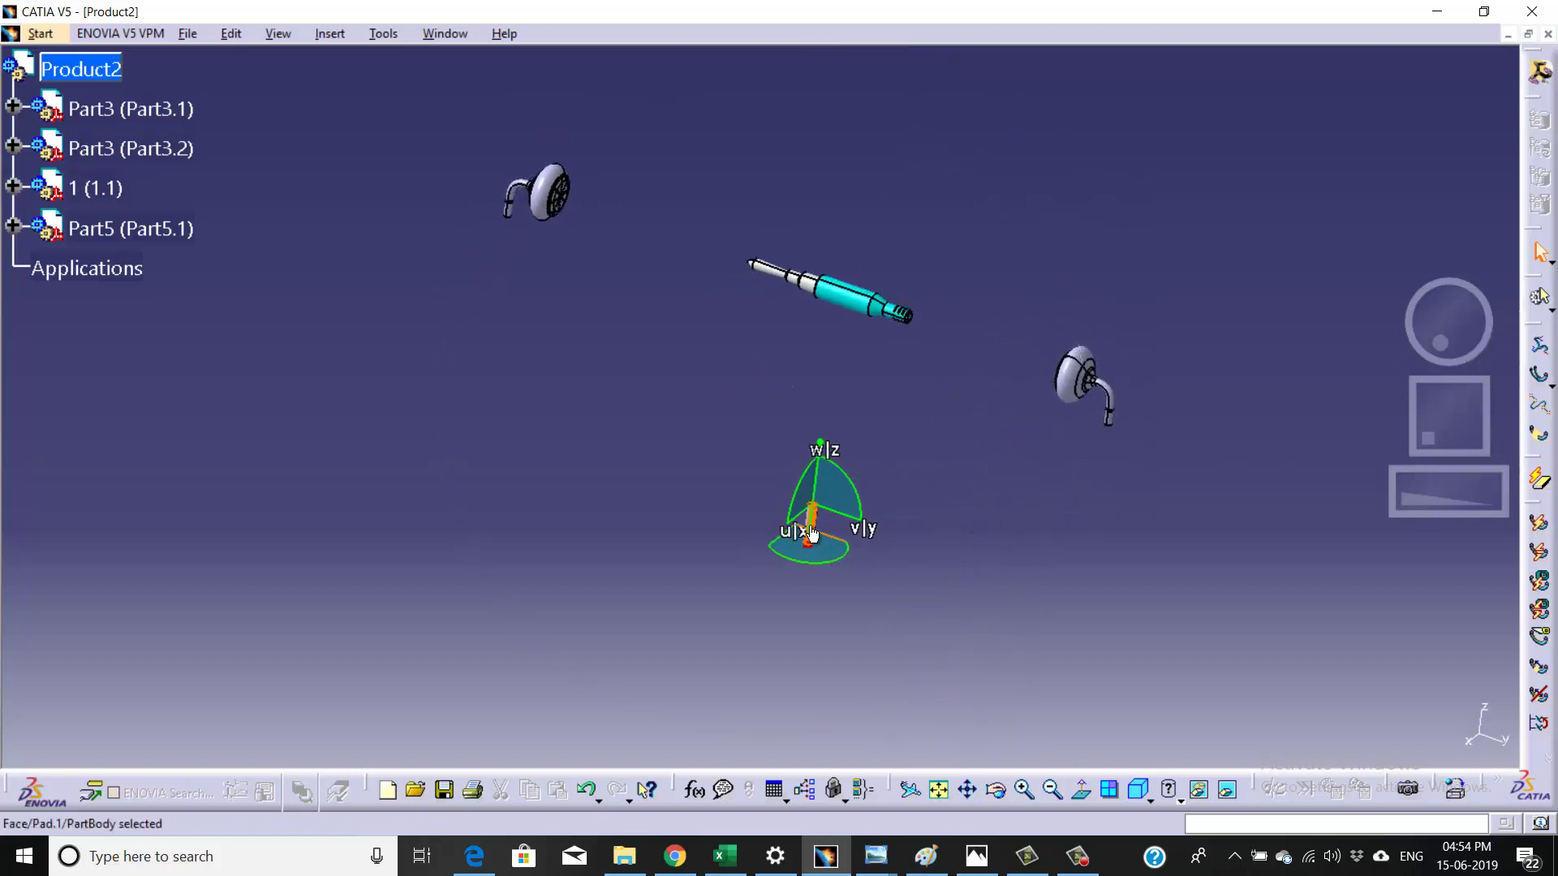
- Select audio jack Part5 and drag it toward the pin at the bottom
{"action": "mouse_move", "coordinate": [806, 529]}
{"action": "middle_mouse_down", "text": "ctrl"}
{"action": "mouse_move", "coordinate": [755, 411]}
{"action": "mouse_move", "coordinate": [755, 512]}
{"action": "middle_mouse_up", "text": "ctrl"}
{"action": "left_click", "coordinate": [880, 285]}
{"action": "middle_click_drag", "start_coordinate": [880, 285], "coordinate": [907, 357], "text": "ctrl"}
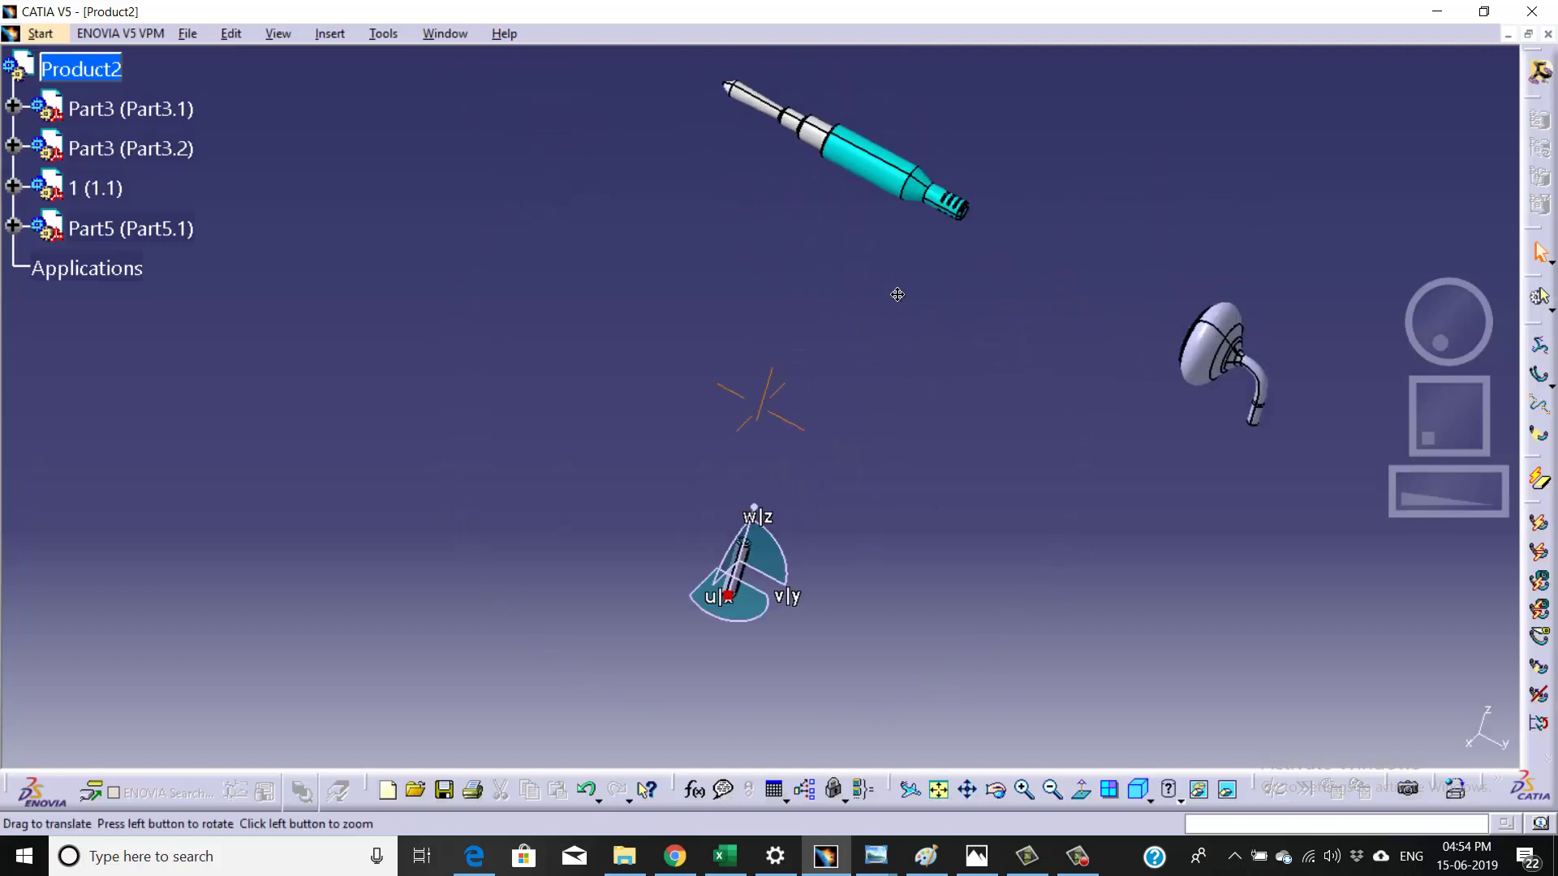
{"action": "left_click", "coordinate": [877, 306]}
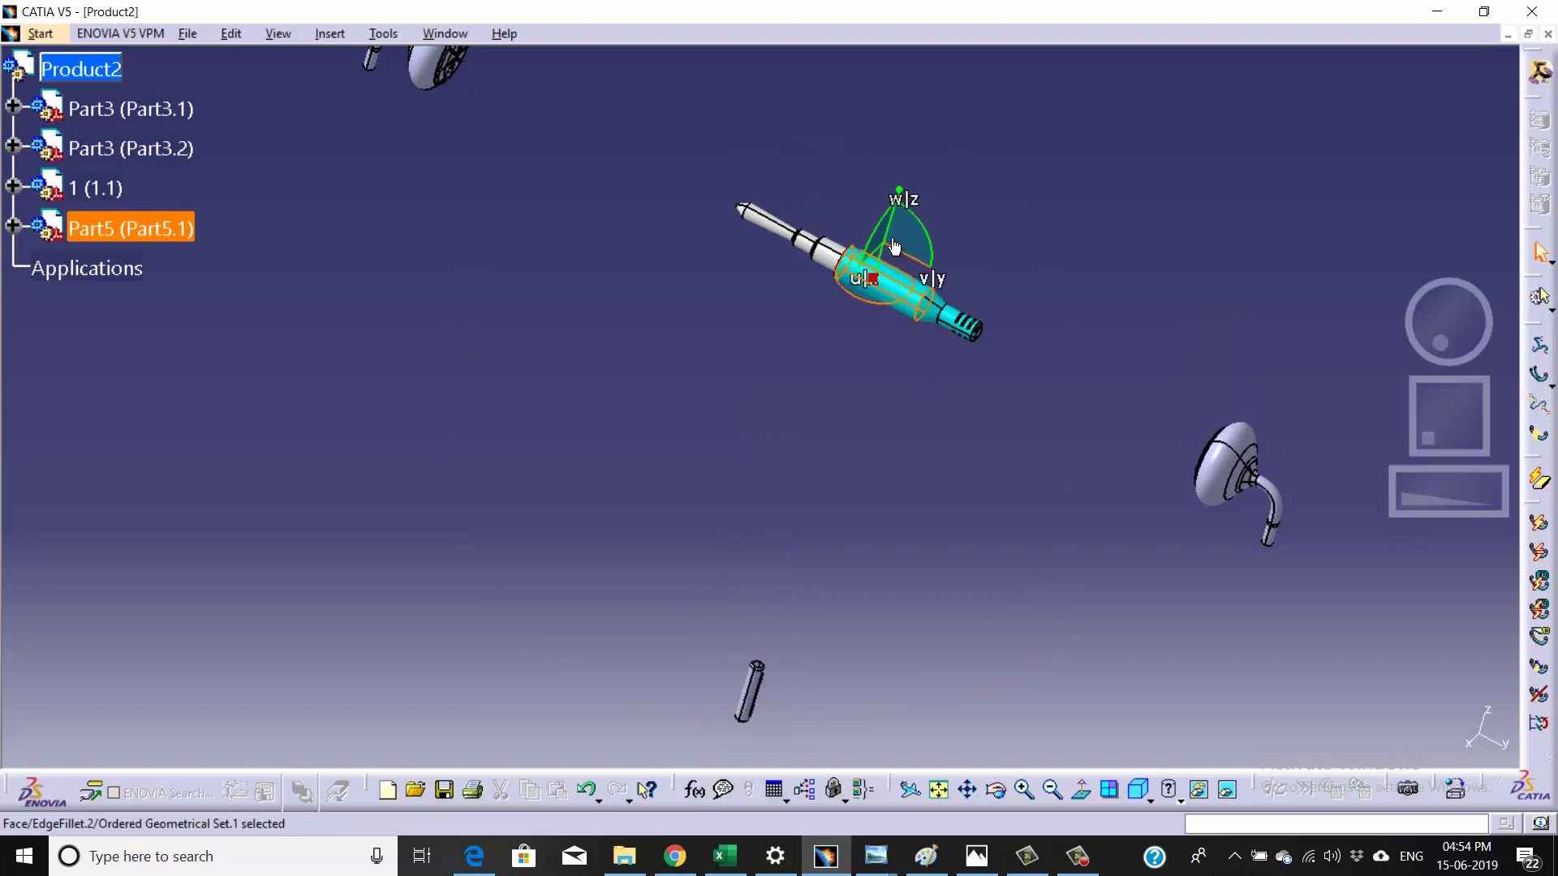
{"action": "mouse_move", "coordinate": [887, 227]}
{"action": "middle_mouse_down"}
{"action": "mouse_move", "coordinate": [852, 365]}
{"action": "mouse_move", "coordinate": [849, 252]}
{"action": "middle_mouse_up"}
{"action": "left_click_drag", "start_coordinate": [849, 252], "coordinate": [732, 560]}
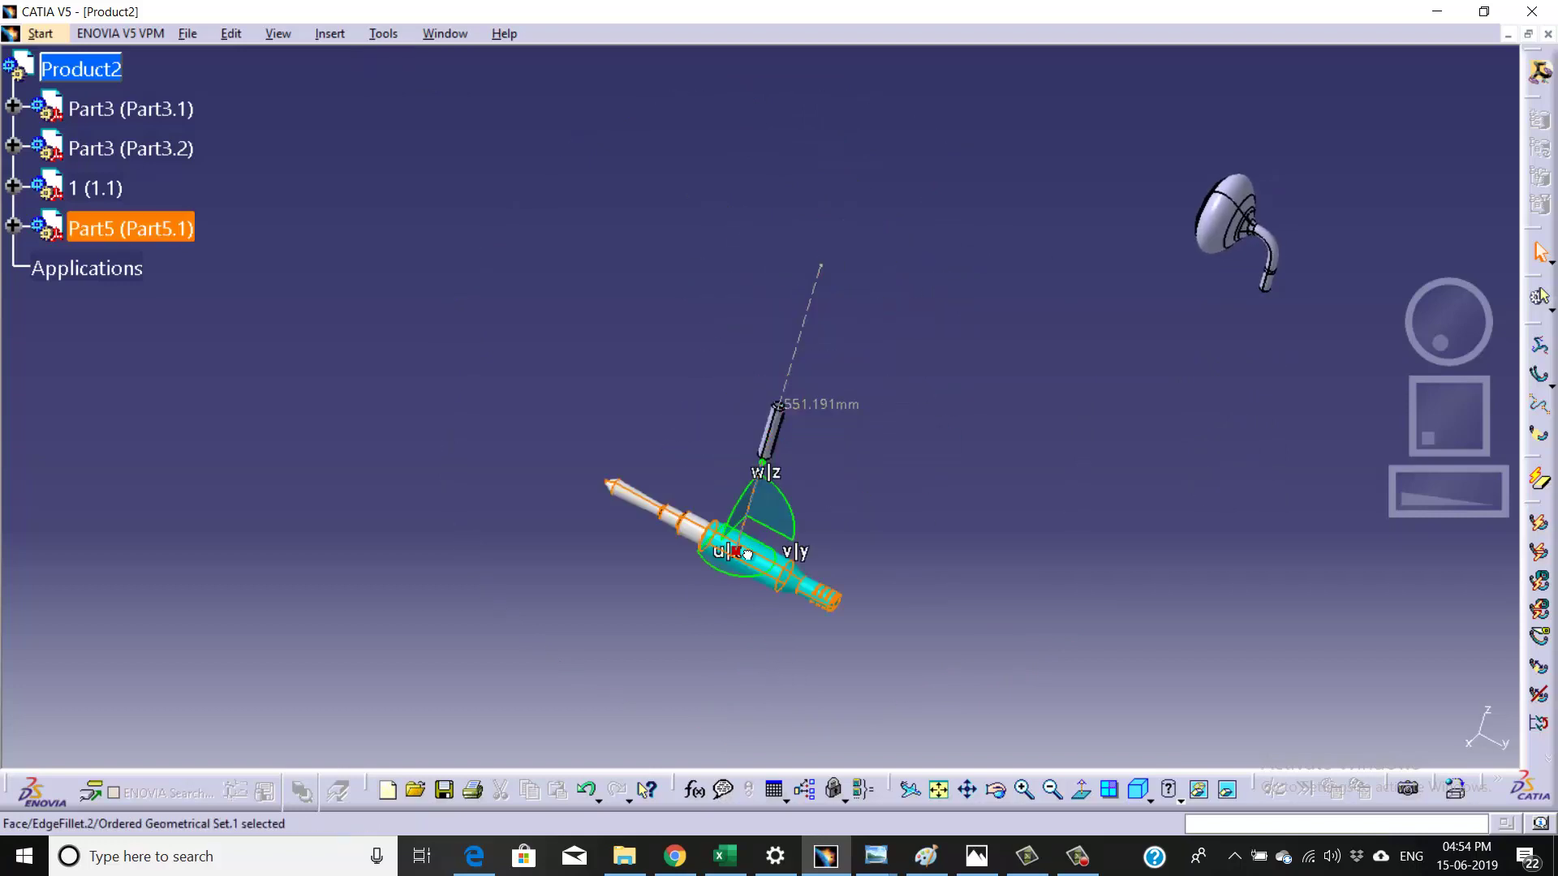
{"action": "mouse_move", "coordinate": [730, 560]}
{"action": "middle_mouse_down"}
{"action": "mouse_move", "coordinate": [804, 402]}
{"action": "mouse_move", "coordinate": [804, 454]}
{"action": "mouse_move", "coordinate": [779, 365]}
{"action": "mouse_move", "coordinate": [772, 409]}
{"action": "middle_mouse_up"}
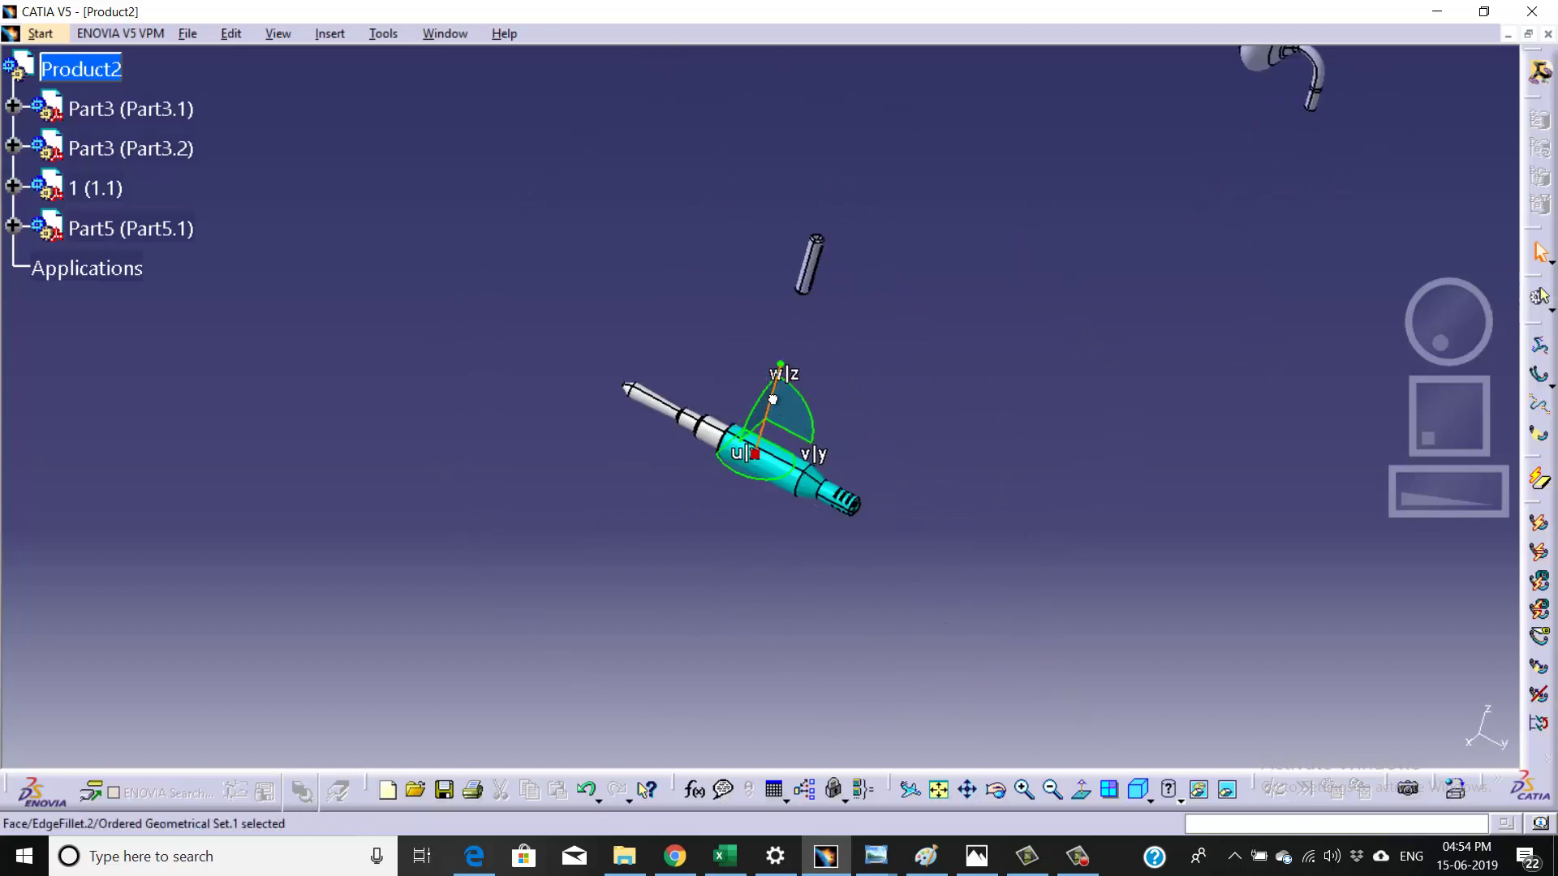
{"action": "mouse_move", "coordinate": [773, 402]}
{"action": "middle_mouse_down"}
{"action": "mouse_move", "coordinate": [730, 585]}
{"action": "mouse_move", "coordinate": [773, 540]}
{"action": "middle_mouse_up"}
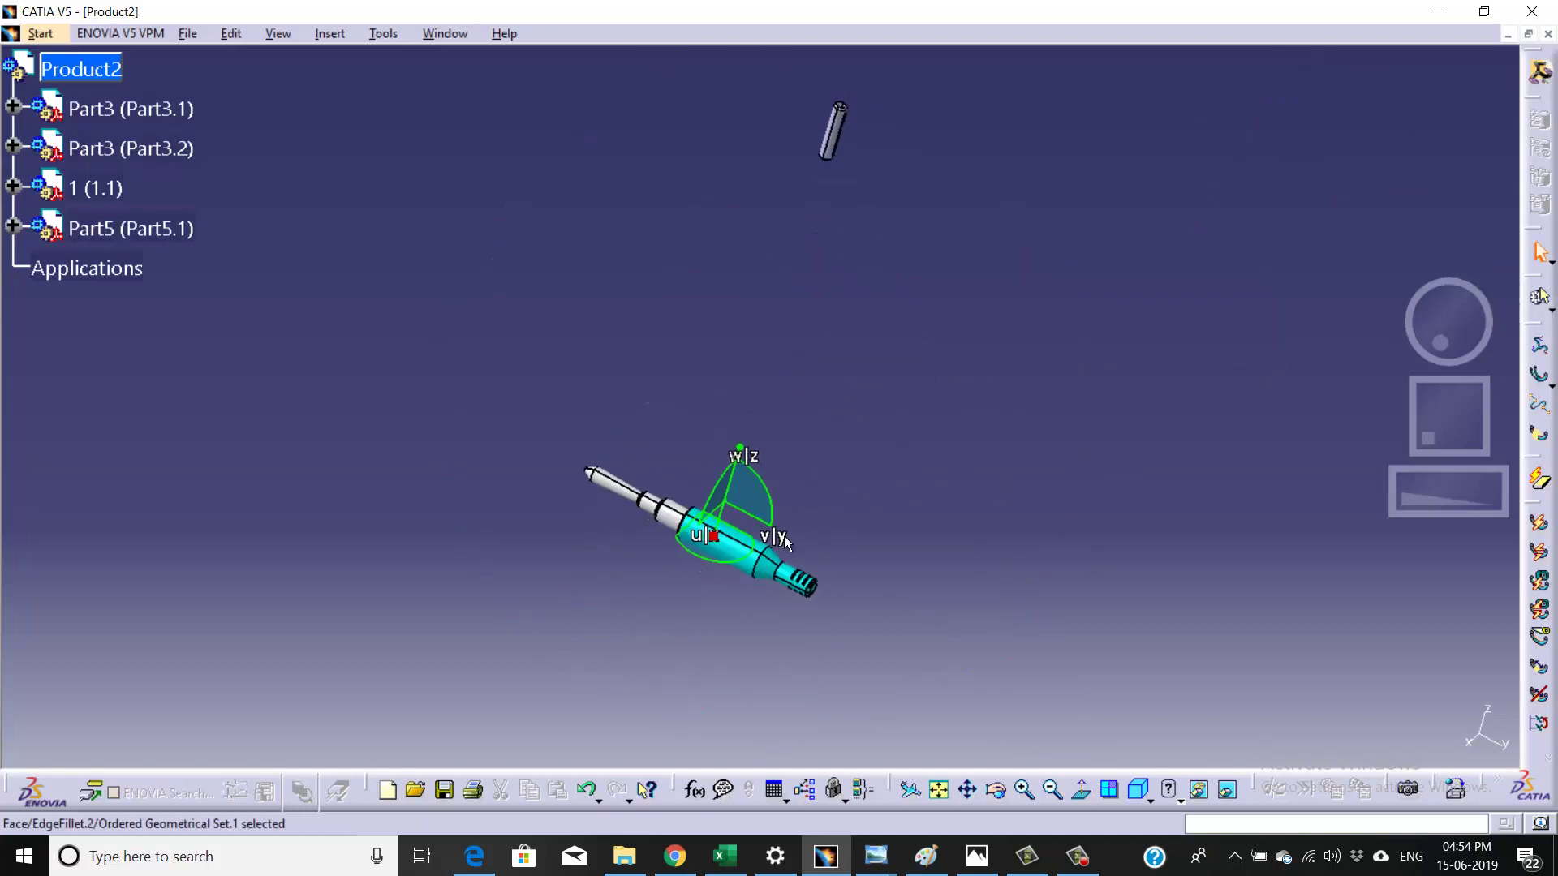
{"action": "mouse_move", "coordinate": [730, 493]}
{"action": "left_mouse_down"}
{"action": "mouse_move", "coordinate": [721, 522]}
{"action": "mouse_move", "coordinate": [750, 550]}
{"action": "mouse_move", "coordinate": [596, 488]}
{"action": "left_mouse_up"}
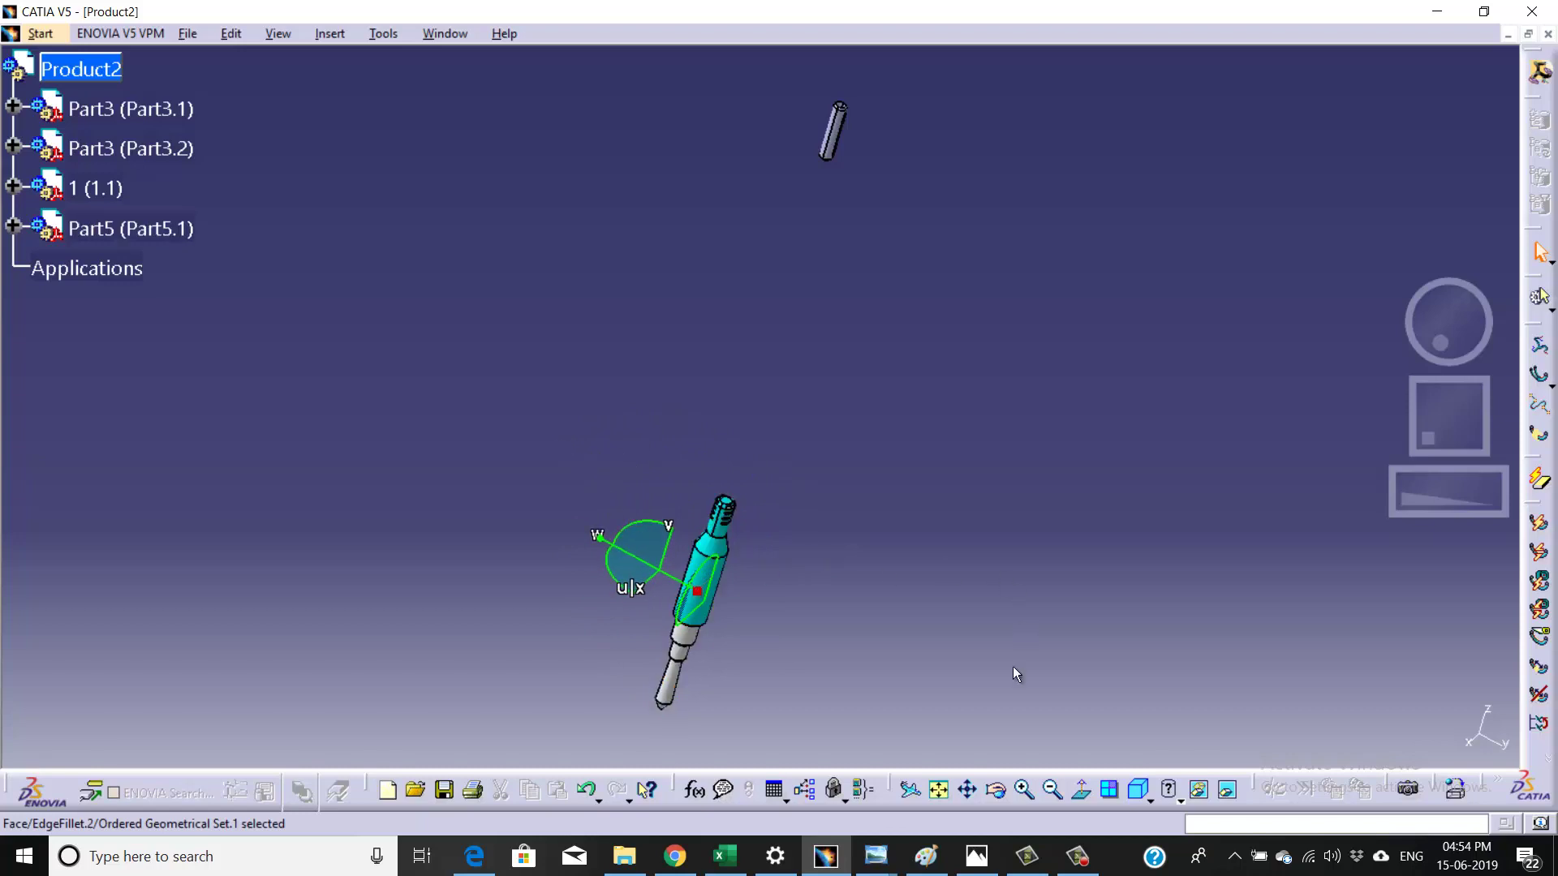
- Switch to an upright view, turn off compass auto-snap, park the compass, and fit all parts
{"action": "left_click", "coordinate": [1109, 792]}
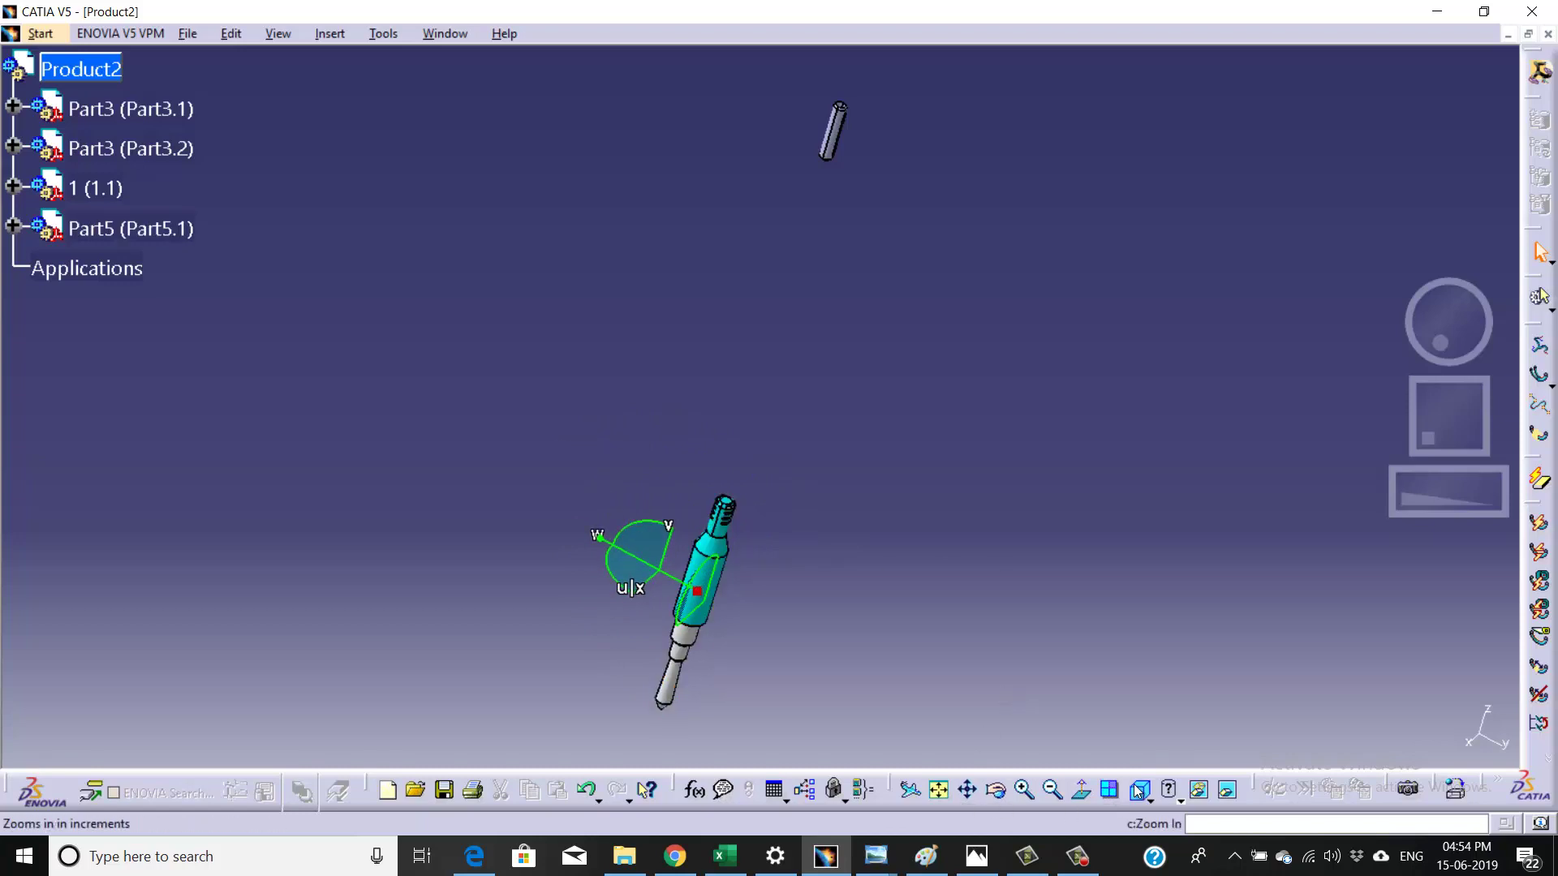
{"action": "left_click", "coordinate": [1057, 426]}
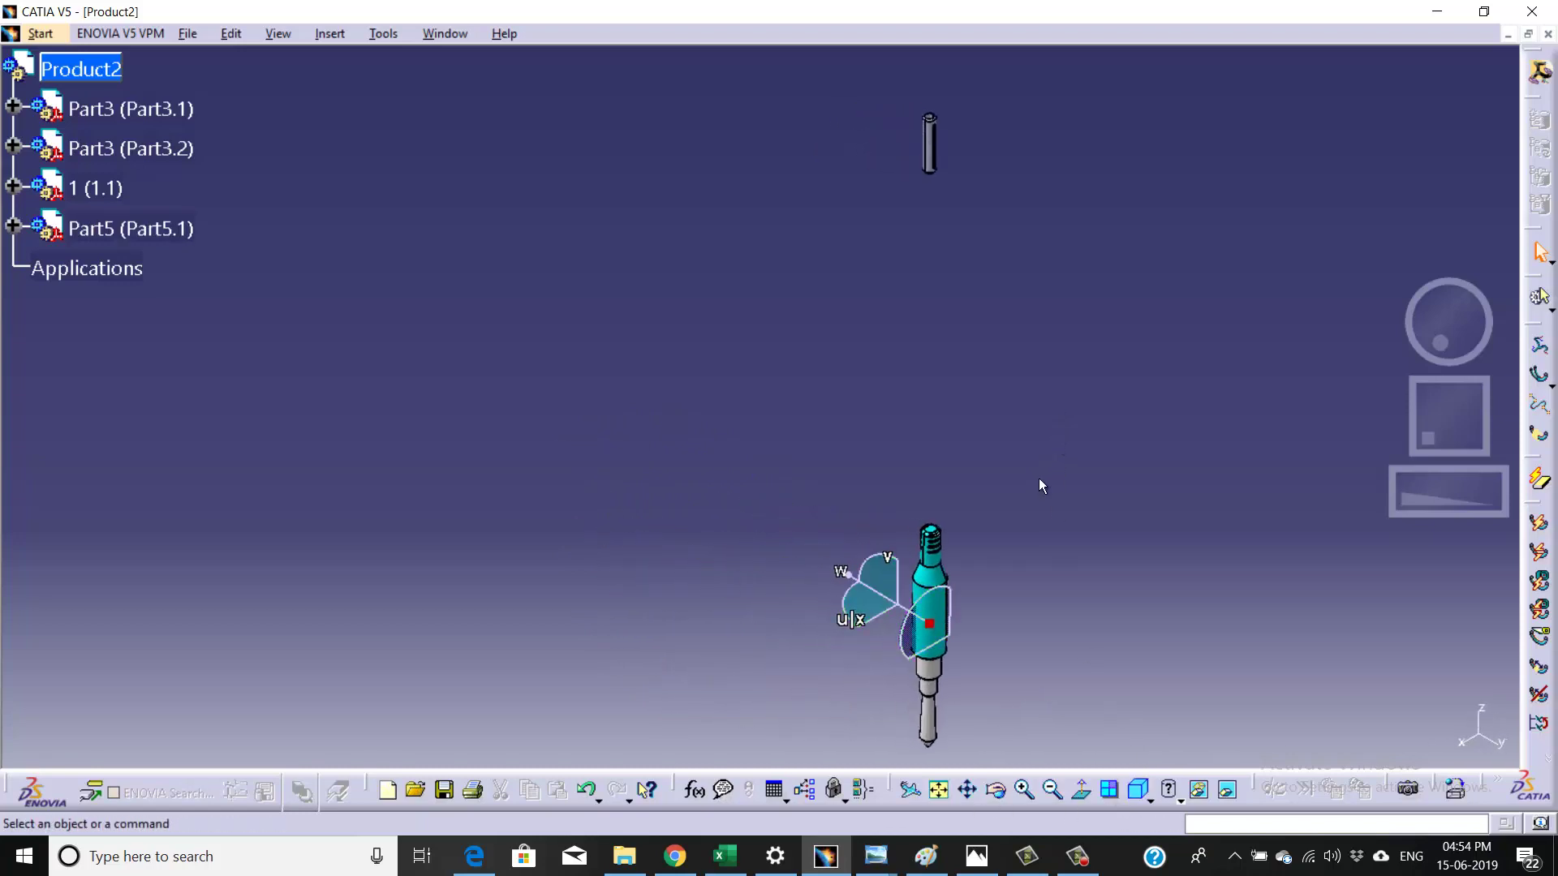
{"action": "right_click", "coordinate": [930, 630]}
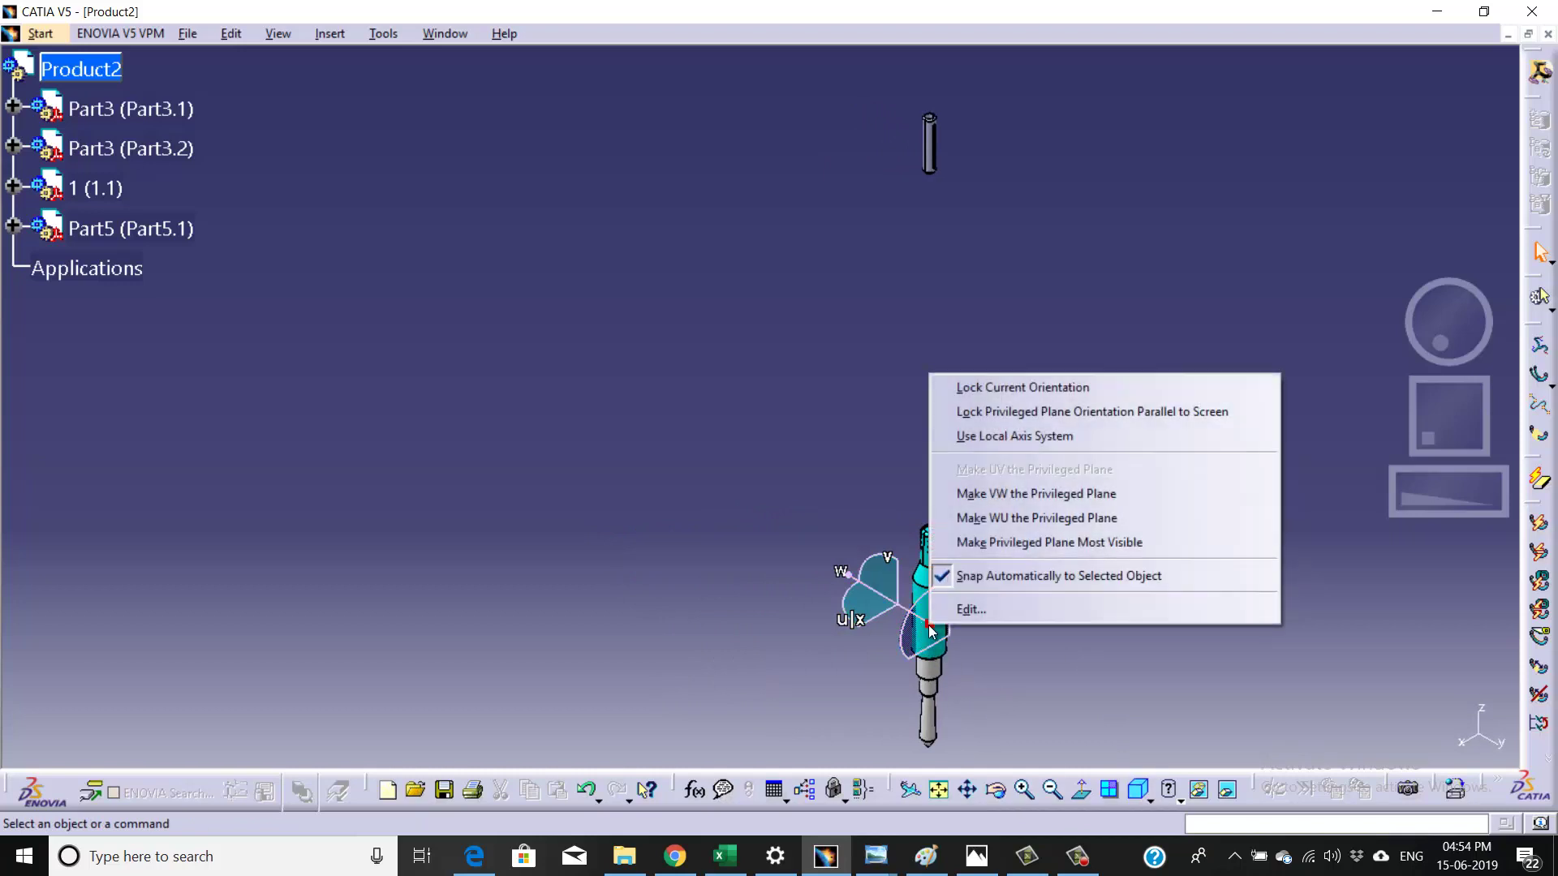
{"action": "left_click", "coordinate": [985, 578]}
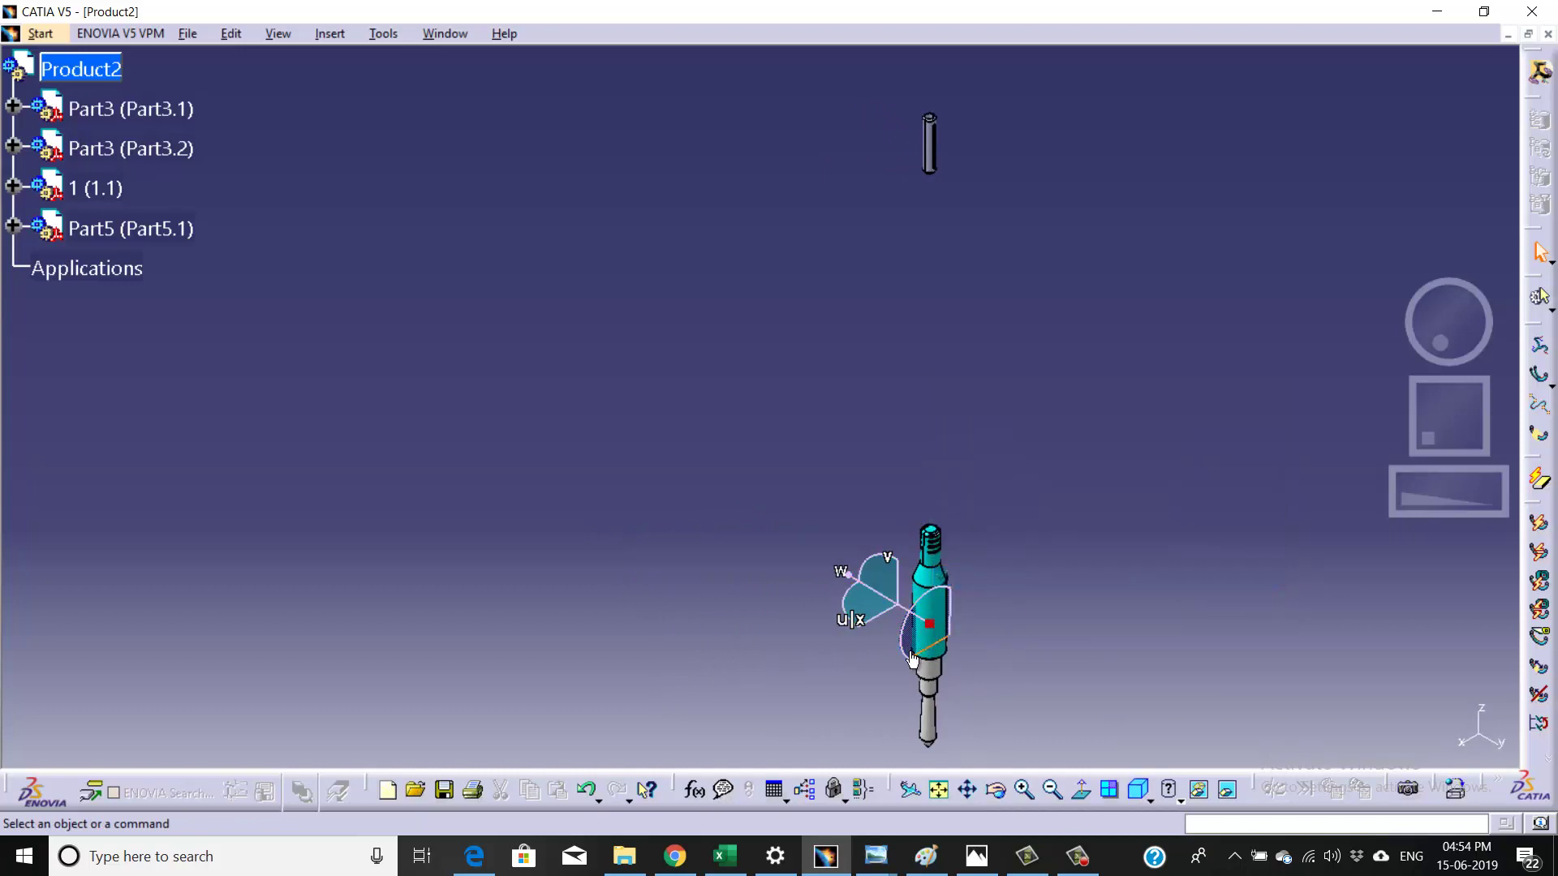
{"action": "left_click_drag", "start_coordinate": [930, 627], "coordinate": [1485, 745]}
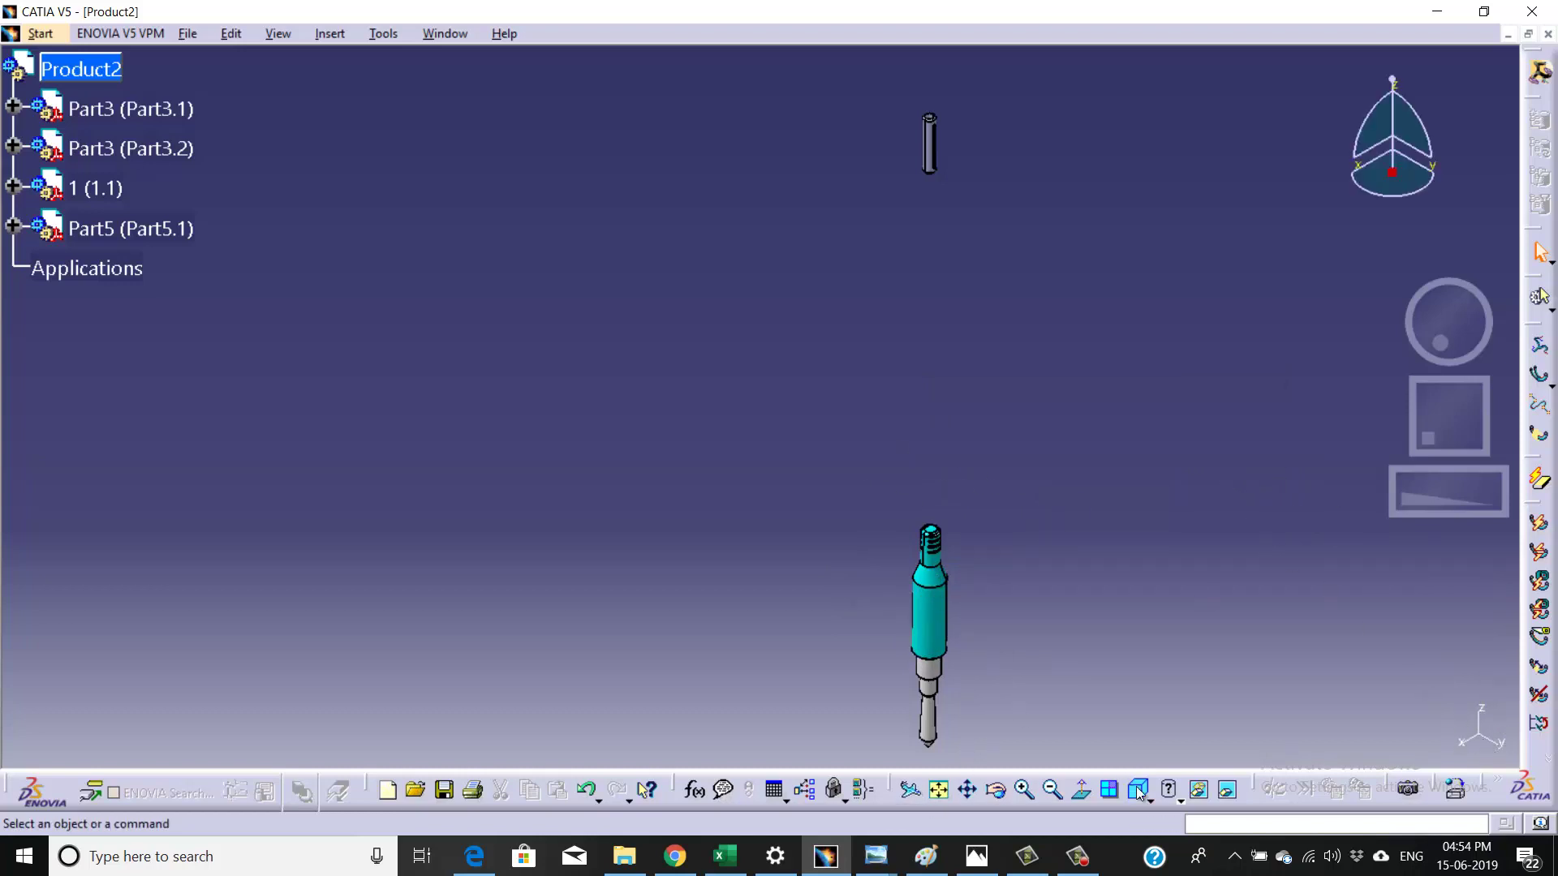
{"action": "left_click", "coordinate": [939, 791]}
{"action": "mouse_move", "coordinate": [928, 435]}
{"action": "middle_mouse_down"}
{"action": "mouse_move", "coordinate": [695, 392]}
{"action": "mouse_move", "coordinate": [799, 377]}
{"action": "middle_mouse_up"}
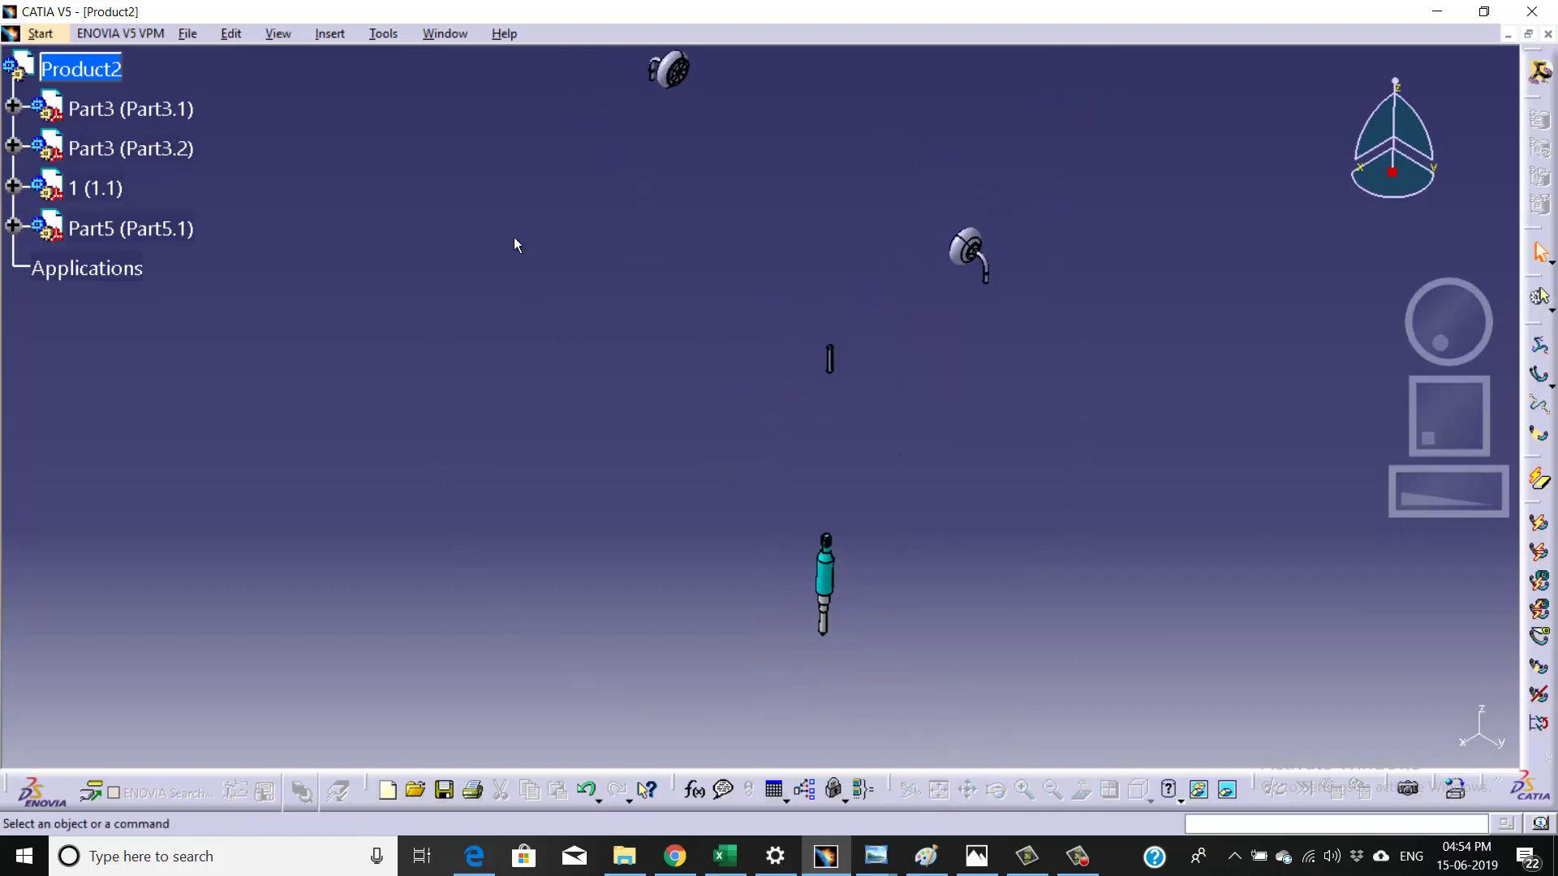
- Convert Product2 into Geometrical Bundle2 and add a new Multi-Branchable Document to it
{"action": "left_click", "coordinate": [1541, 353]}
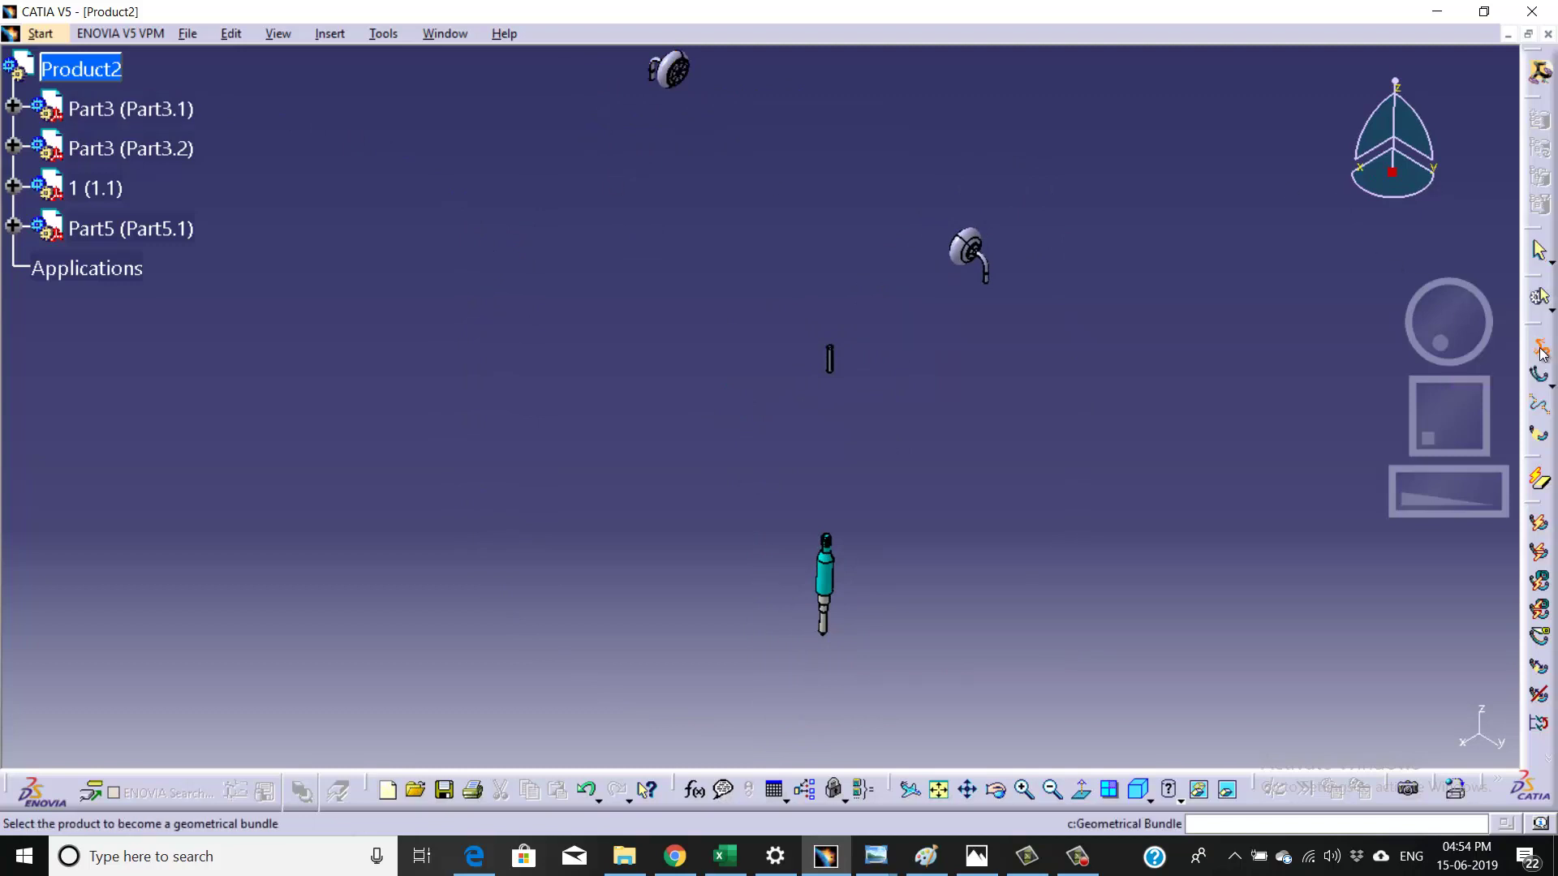
{"action": "left_click", "coordinate": [98, 73]}
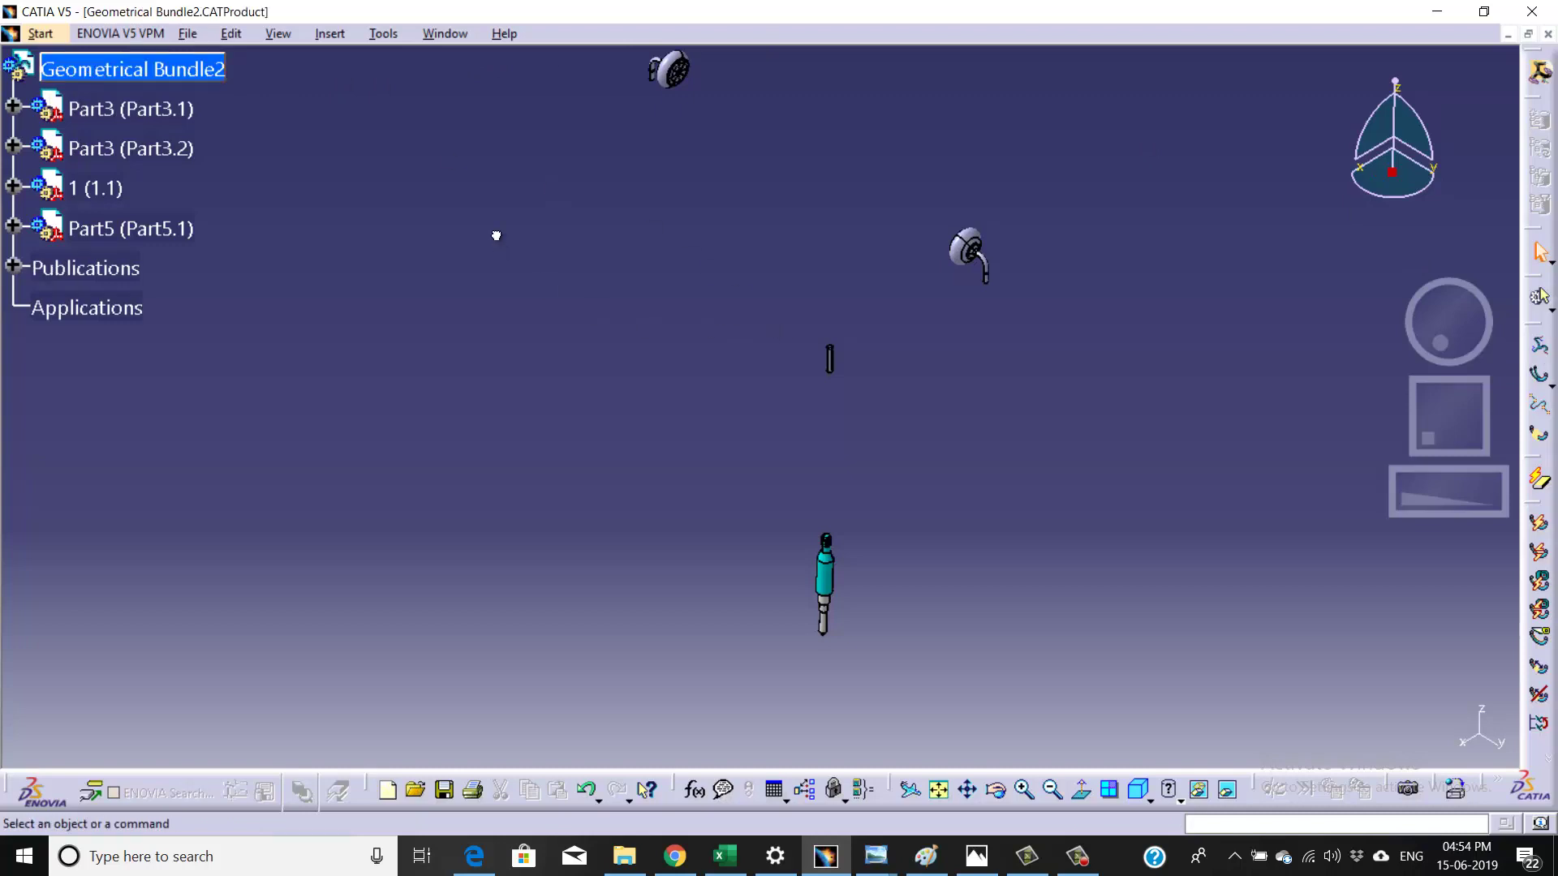
{"action": "left_click", "coordinate": [1546, 387]}
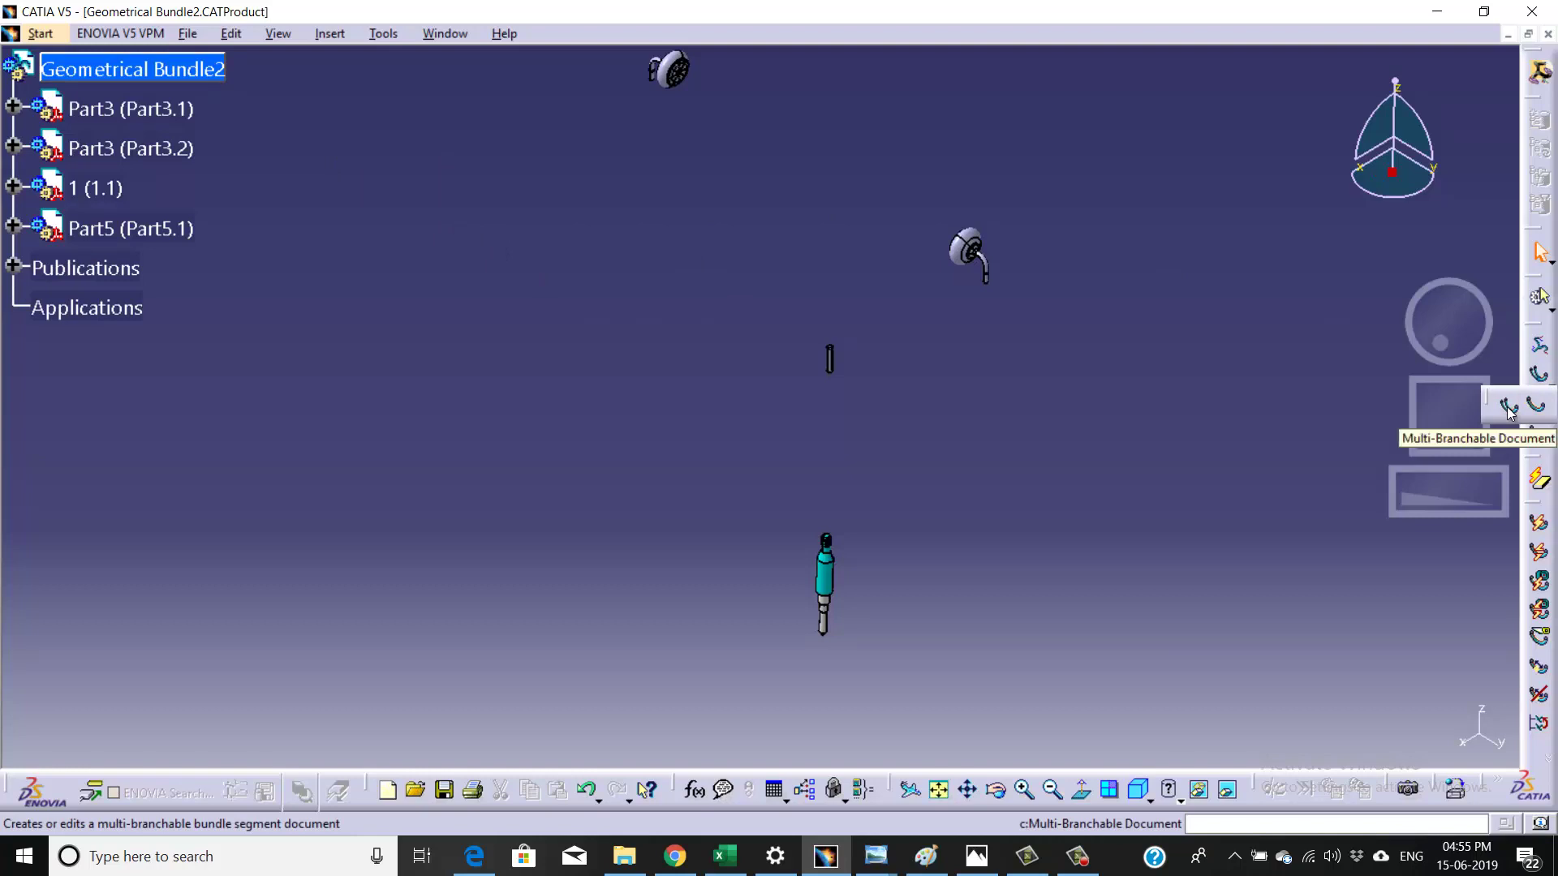
{"action": "left_click", "coordinate": [1509, 409]}
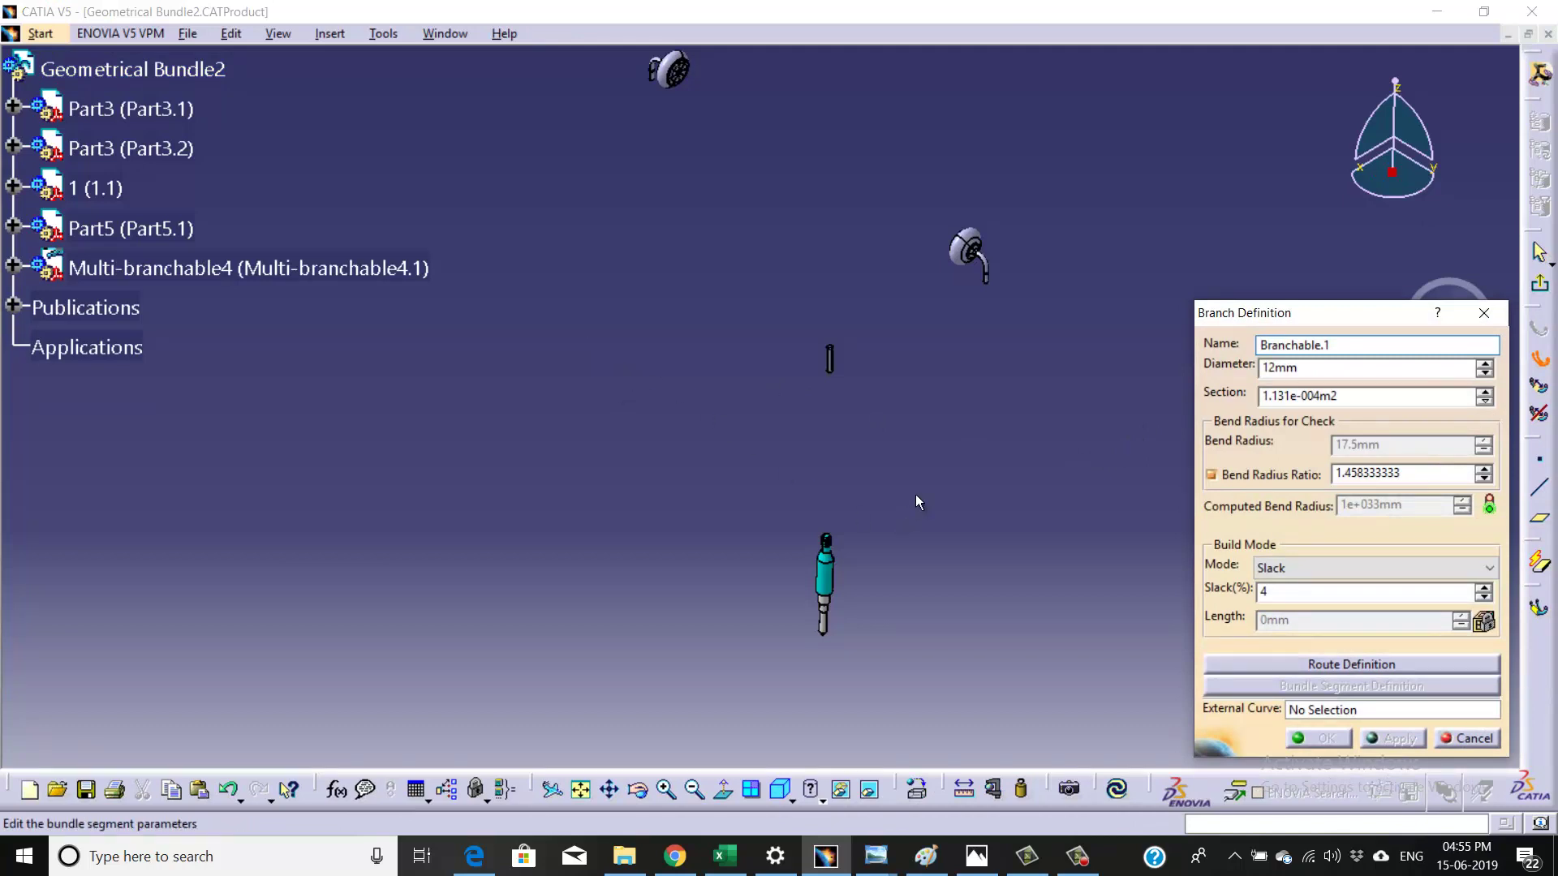
- Orient the view onto the jack and start the Route Definition for Branchable.1
{"action": "mouse_move", "coordinate": [931, 476]}
{"action": "middle_mouse_down"}
{"action": "mouse_move", "coordinate": [934, 541]}
{"action": "mouse_move", "coordinate": [755, 337]}
{"action": "mouse_move", "coordinate": [760, 368]}
{"action": "middle_mouse_up"}
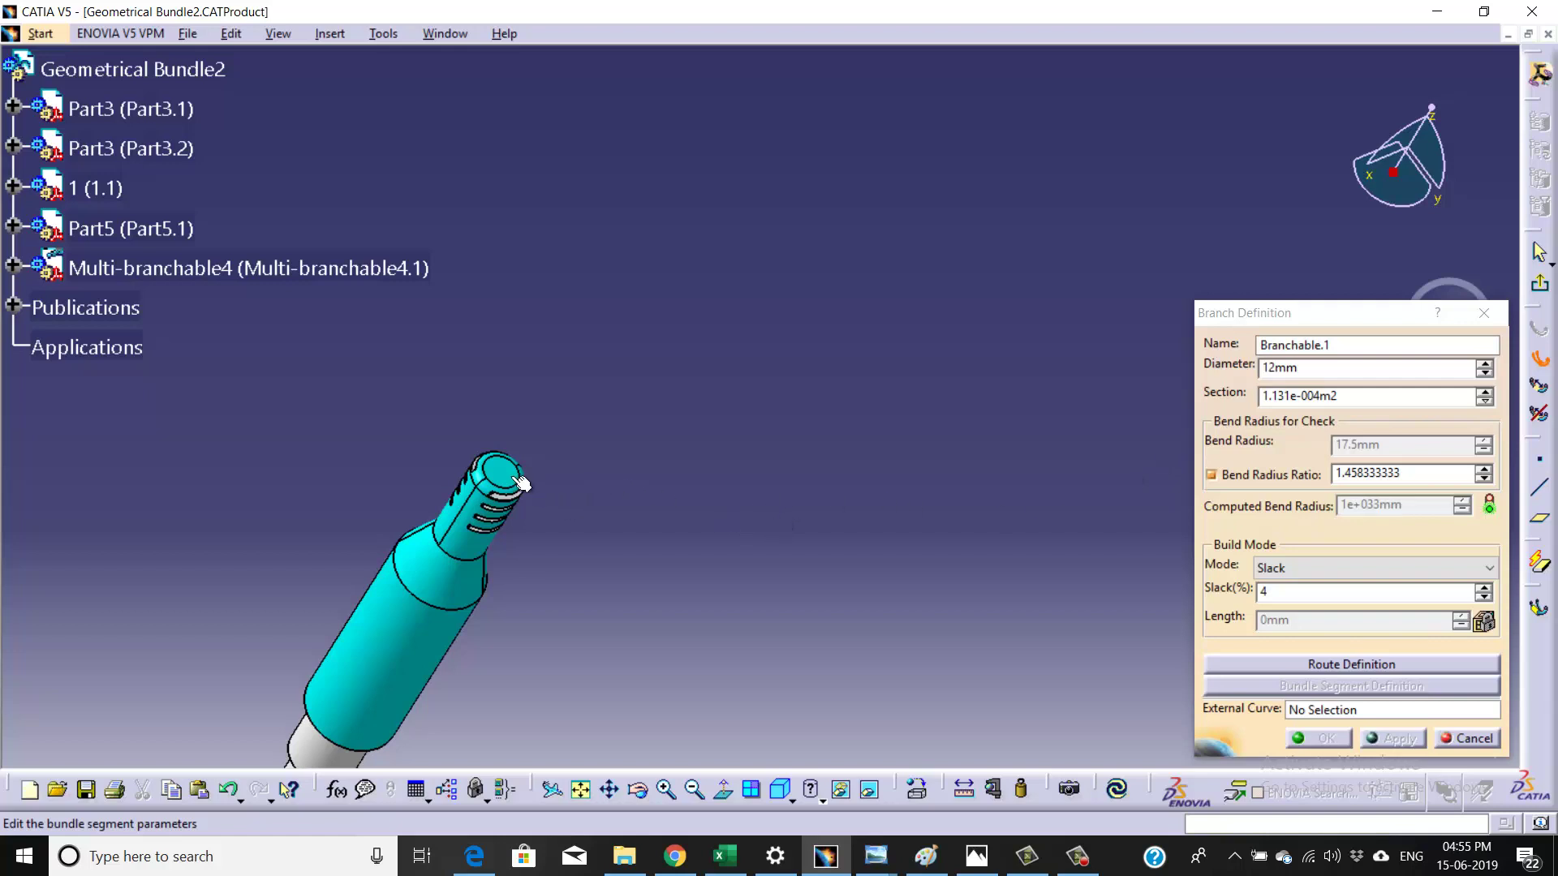
{"action": "mouse_move", "coordinate": [699, 463]}
{"action": "middle_mouse_down"}
{"action": "mouse_move", "coordinate": [755, 402]}
{"action": "mouse_move", "coordinate": [854, 212]}
{"action": "mouse_move", "coordinate": [754, 402]}
{"action": "mouse_move", "coordinate": [914, 338]}
{"action": "middle_mouse_up"}
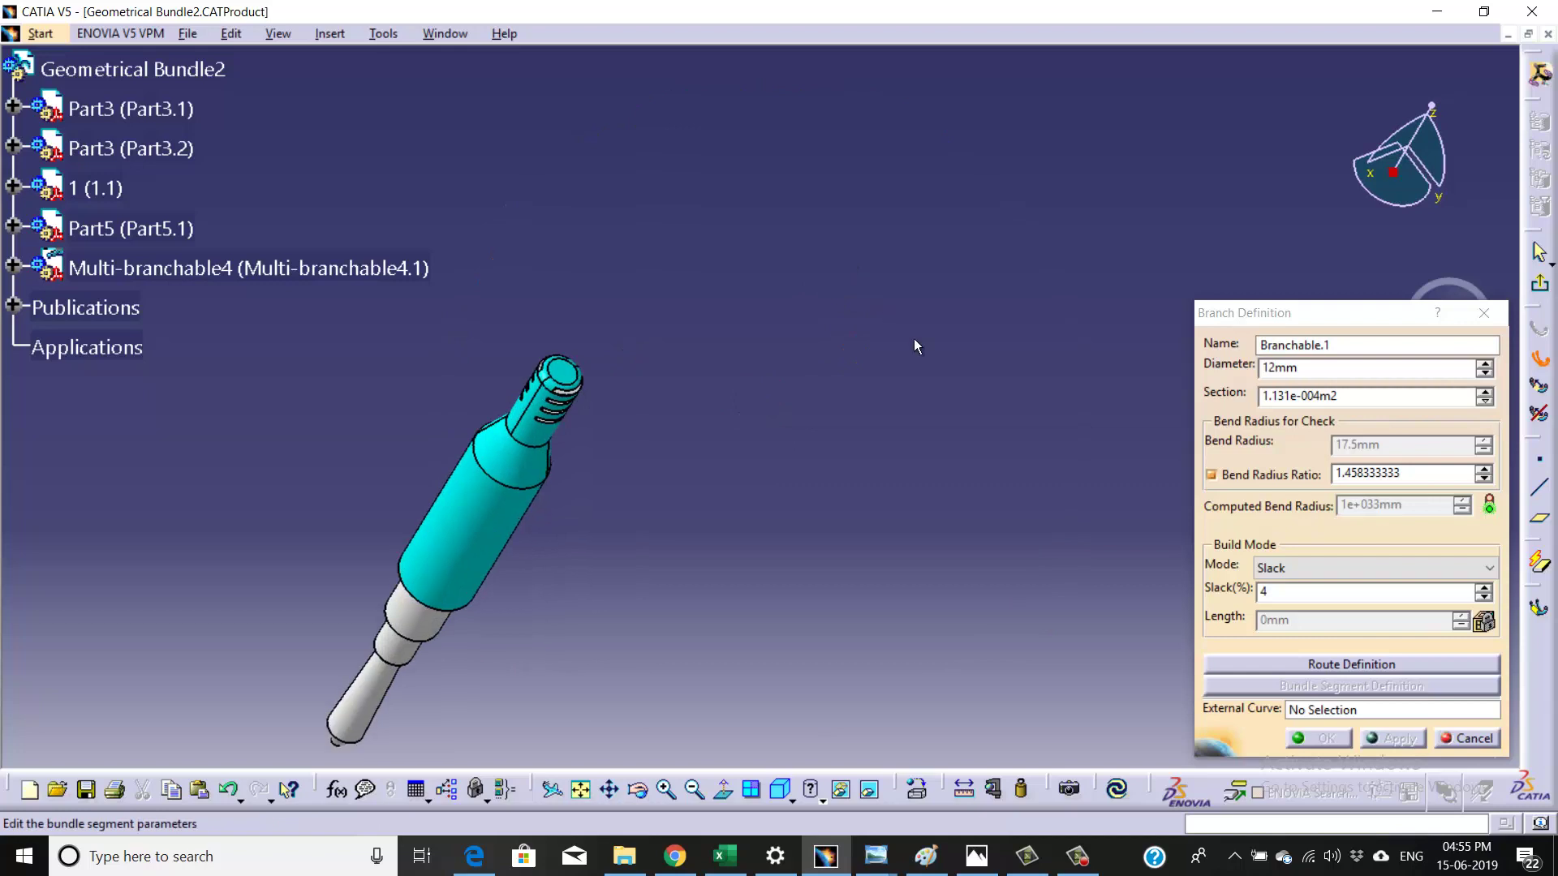
{"action": "left_click", "coordinate": [1349, 666]}
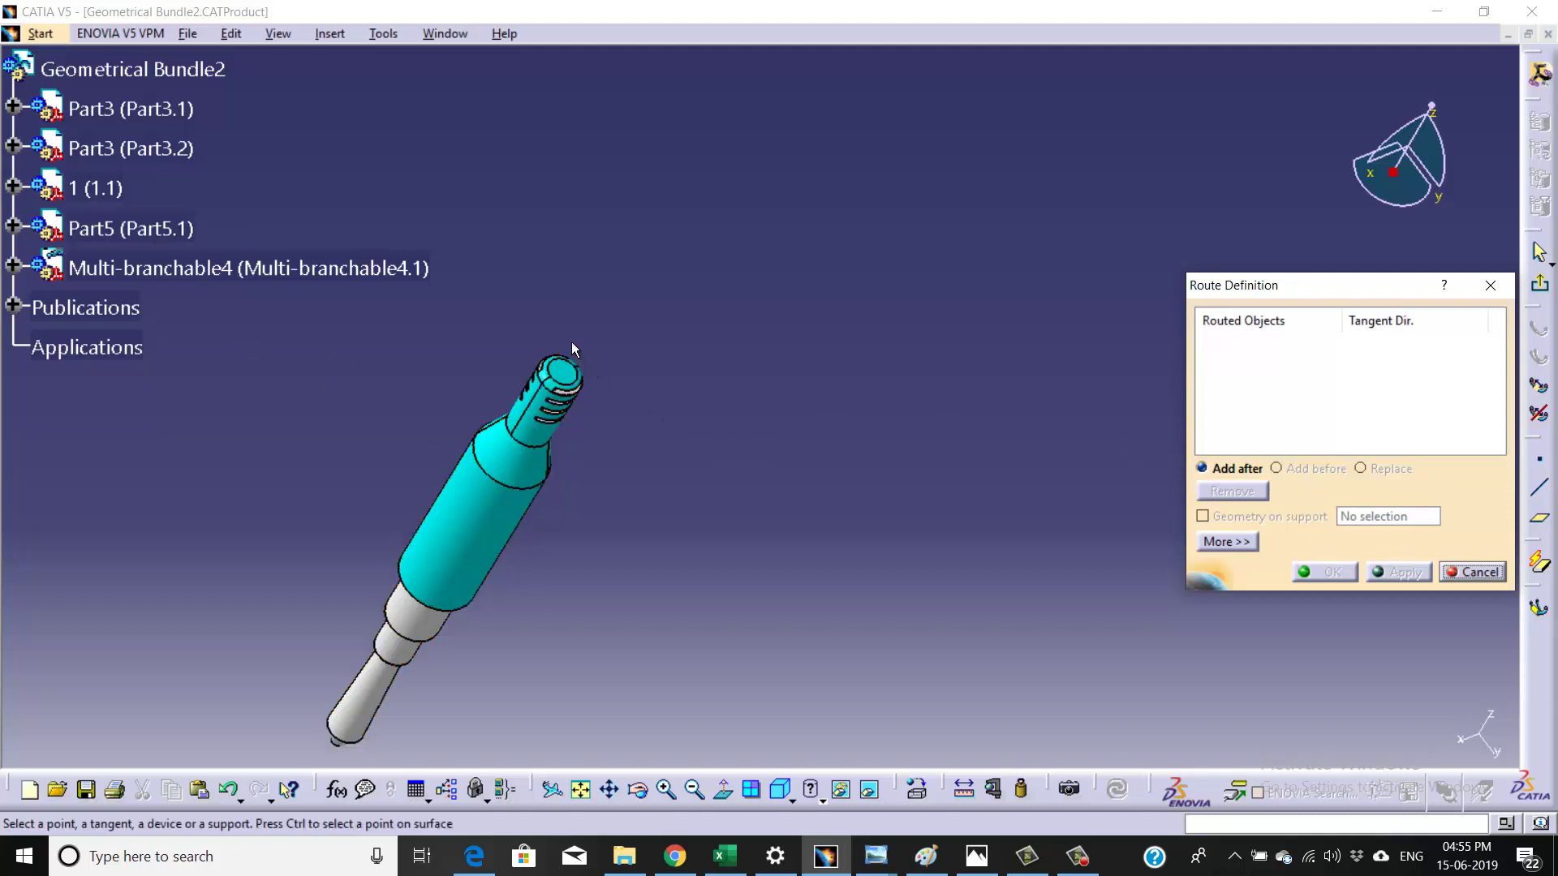
- Expand Part5's tree to Ordered Geometrical Set.1 and pick the jack tip as the first route point
{"action": "left_click", "coordinate": [13, 229]}
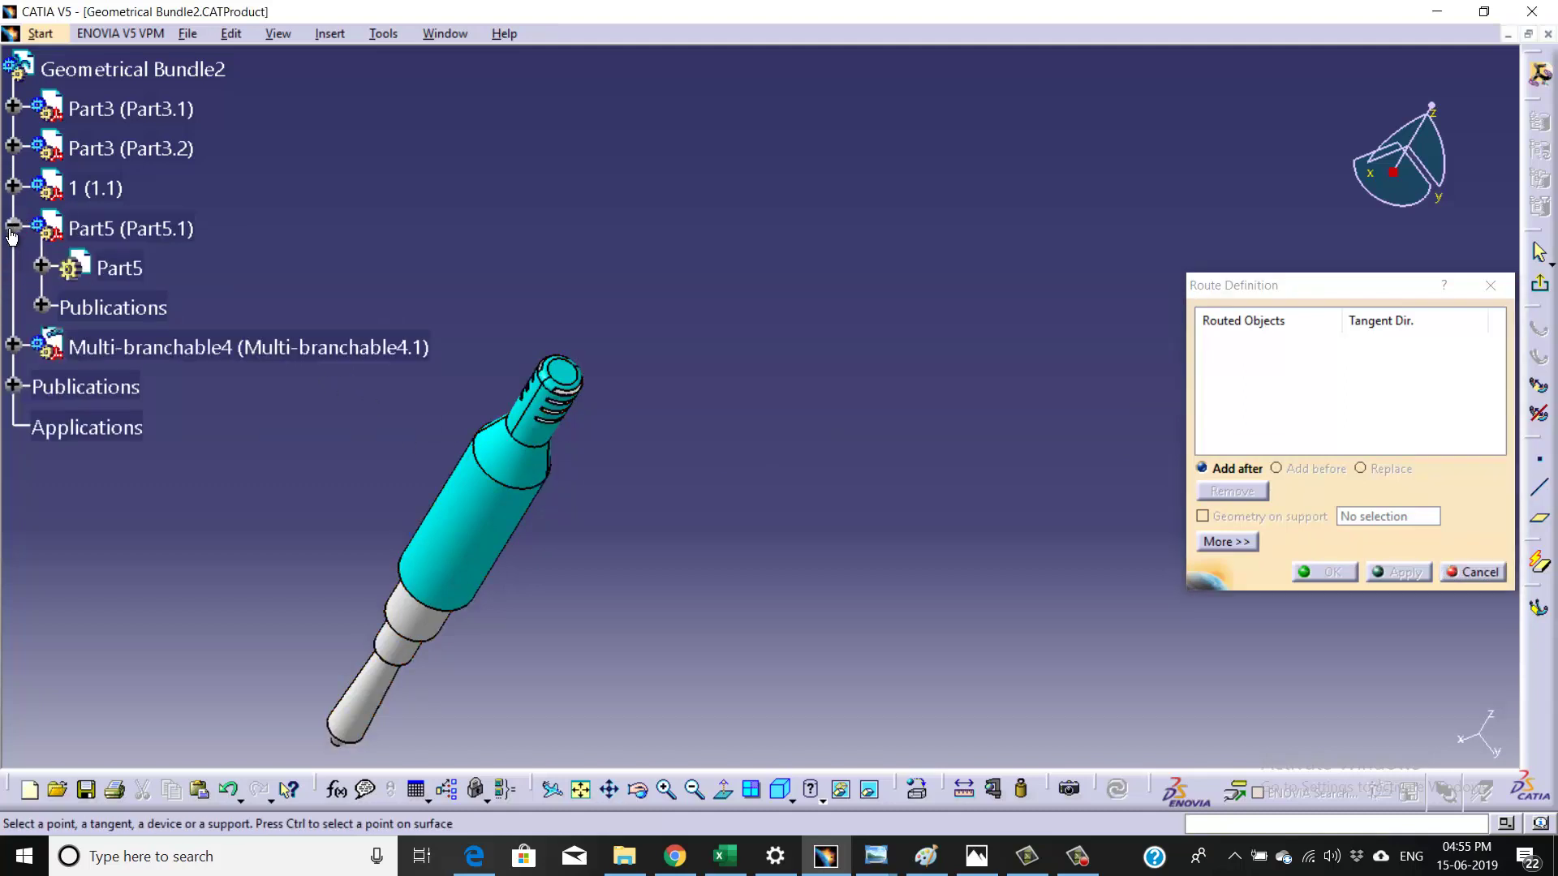
{"action": "left_click", "coordinate": [40, 268]}
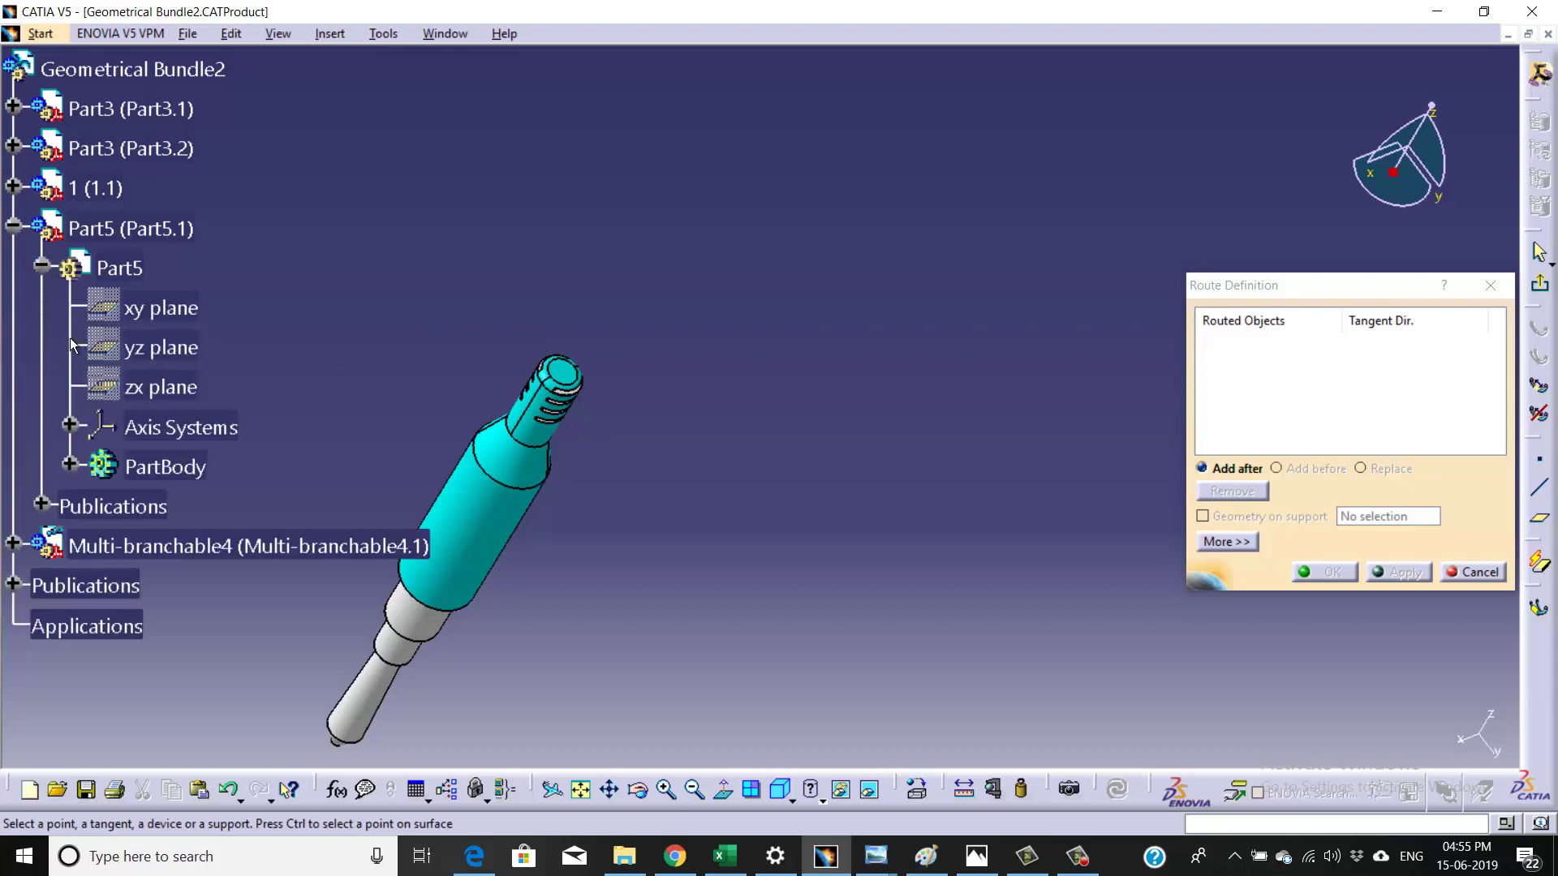
{"action": "left_click", "coordinate": [69, 467]}
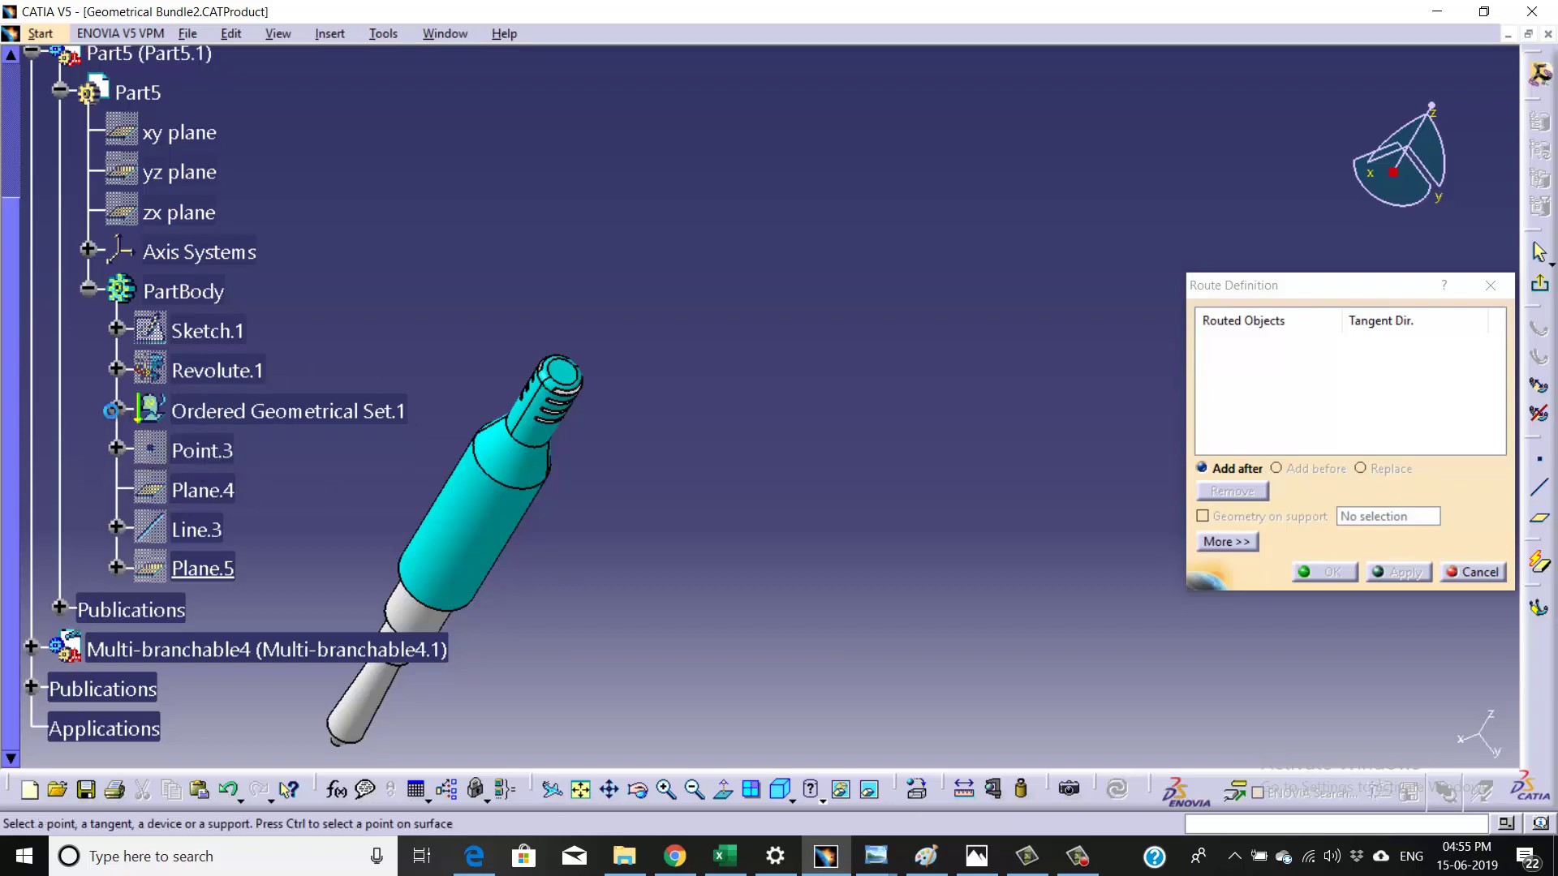
{"action": "left_click", "coordinate": [111, 410]}
{"action": "scroll", "coordinate": [277, 260], "scroll_direction": "down", "scroll_amount": 3}
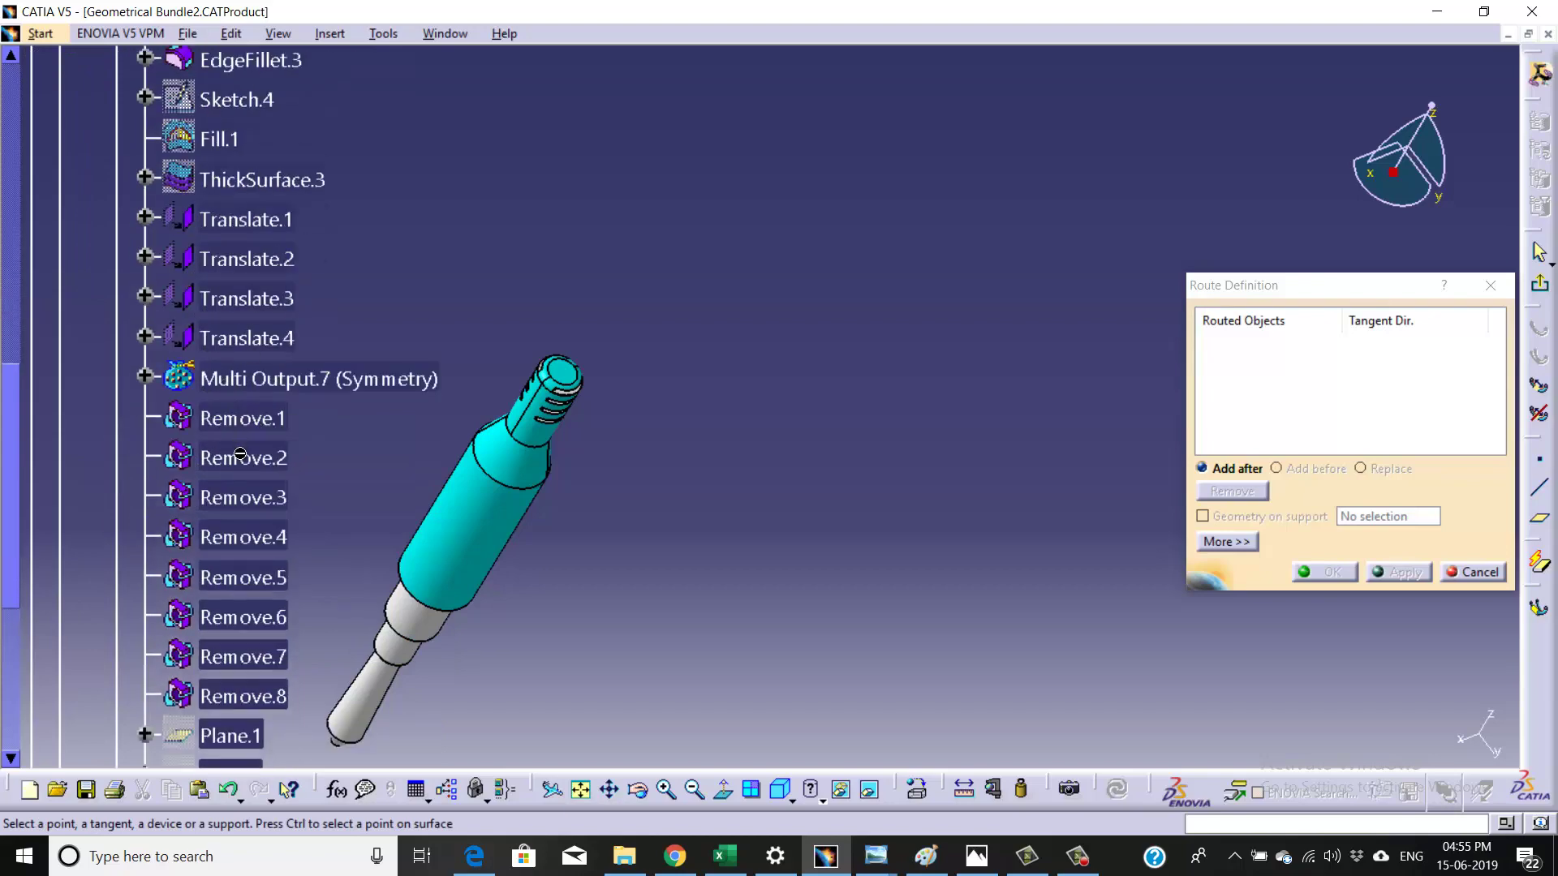
{"action": "scroll", "coordinate": [240, 456], "scroll_direction": "down", "scroll_amount": 3}
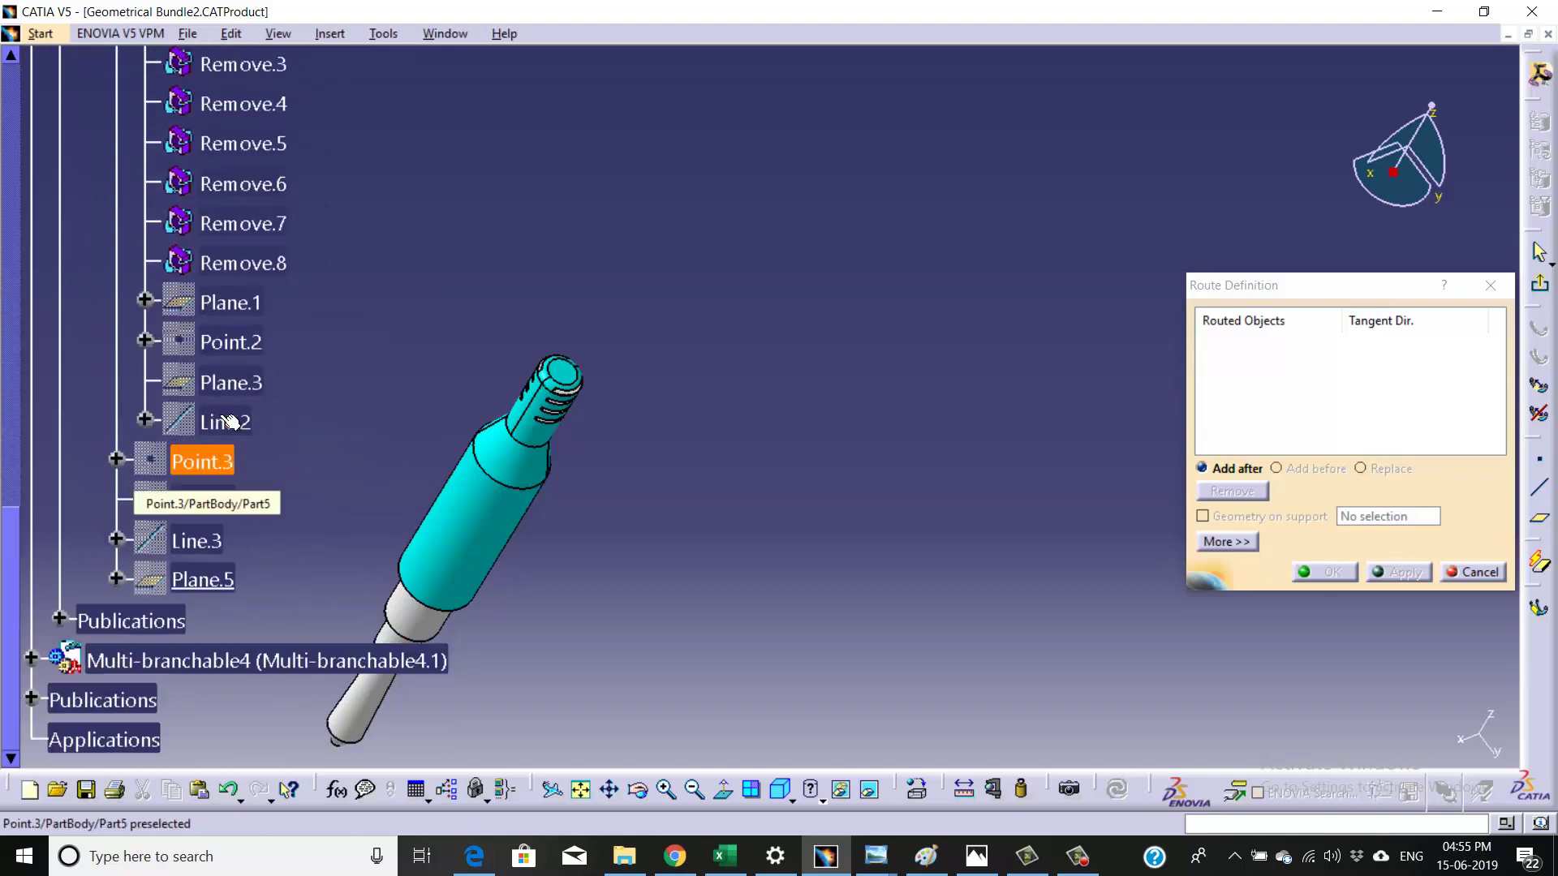
{"action": "left_click", "coordinate": [249, 343]}
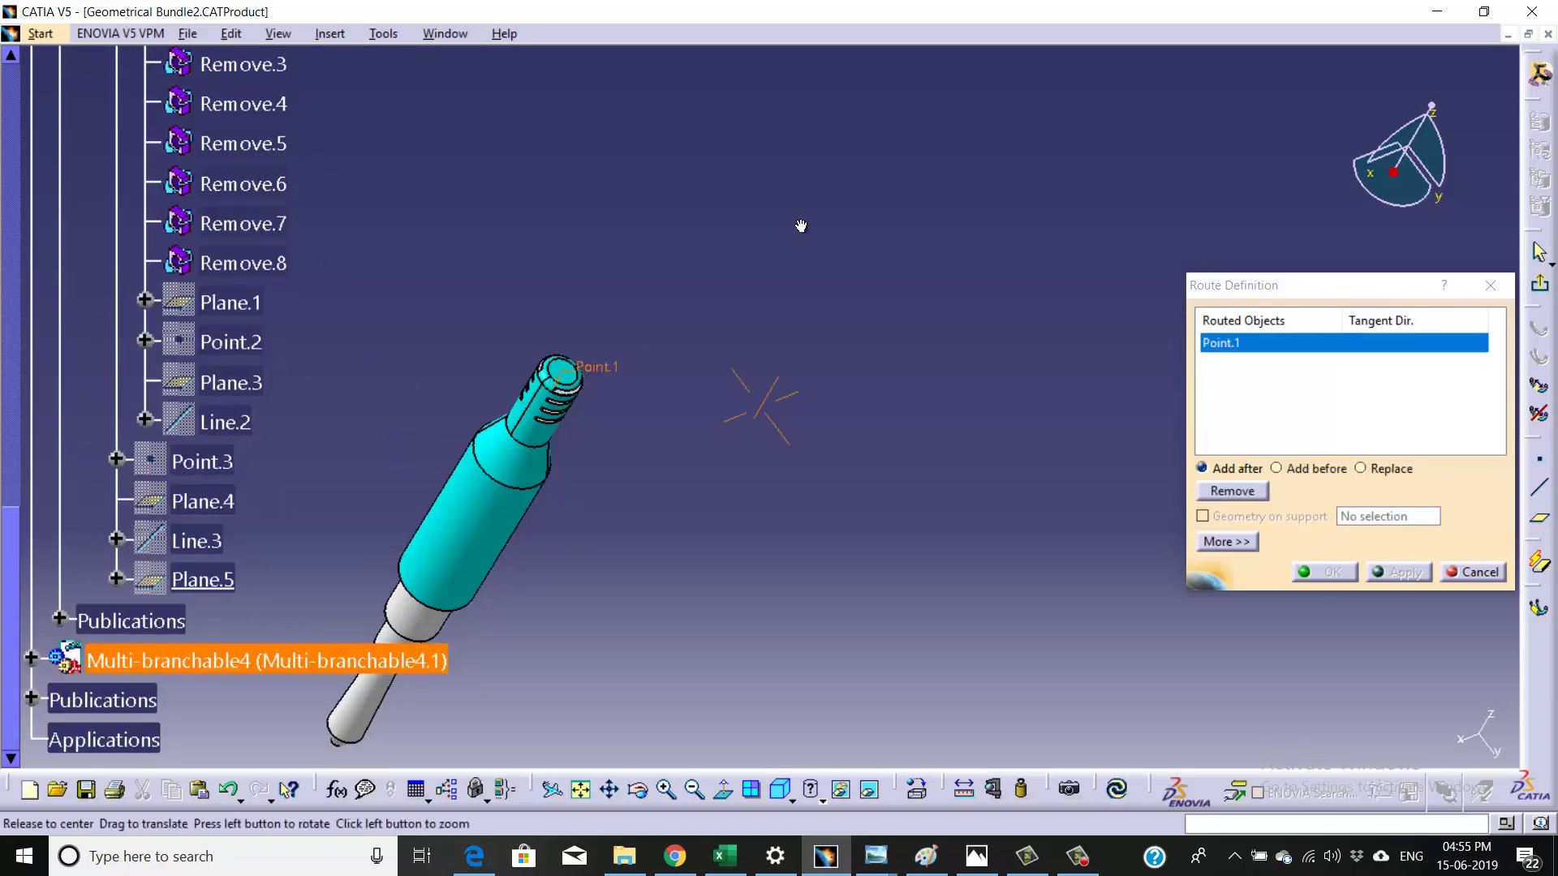
{"action": "scroll", "coordinate": [689, 403], "scroll_direction": "down", "scroll_amount": 5}
- Add the tube's end points Point.3 and Project.1 to the route and inspect the cable
{"action": "mouse_move", "coordinate": [691, 404]}
{"action": "middle_mouse_down"}
{"action": "mouse_move", "coordinate": [810, 452]}
{"action": "mouse_move", "coordinate": [791, 390]}
{"action": "middle_mouse_up"}
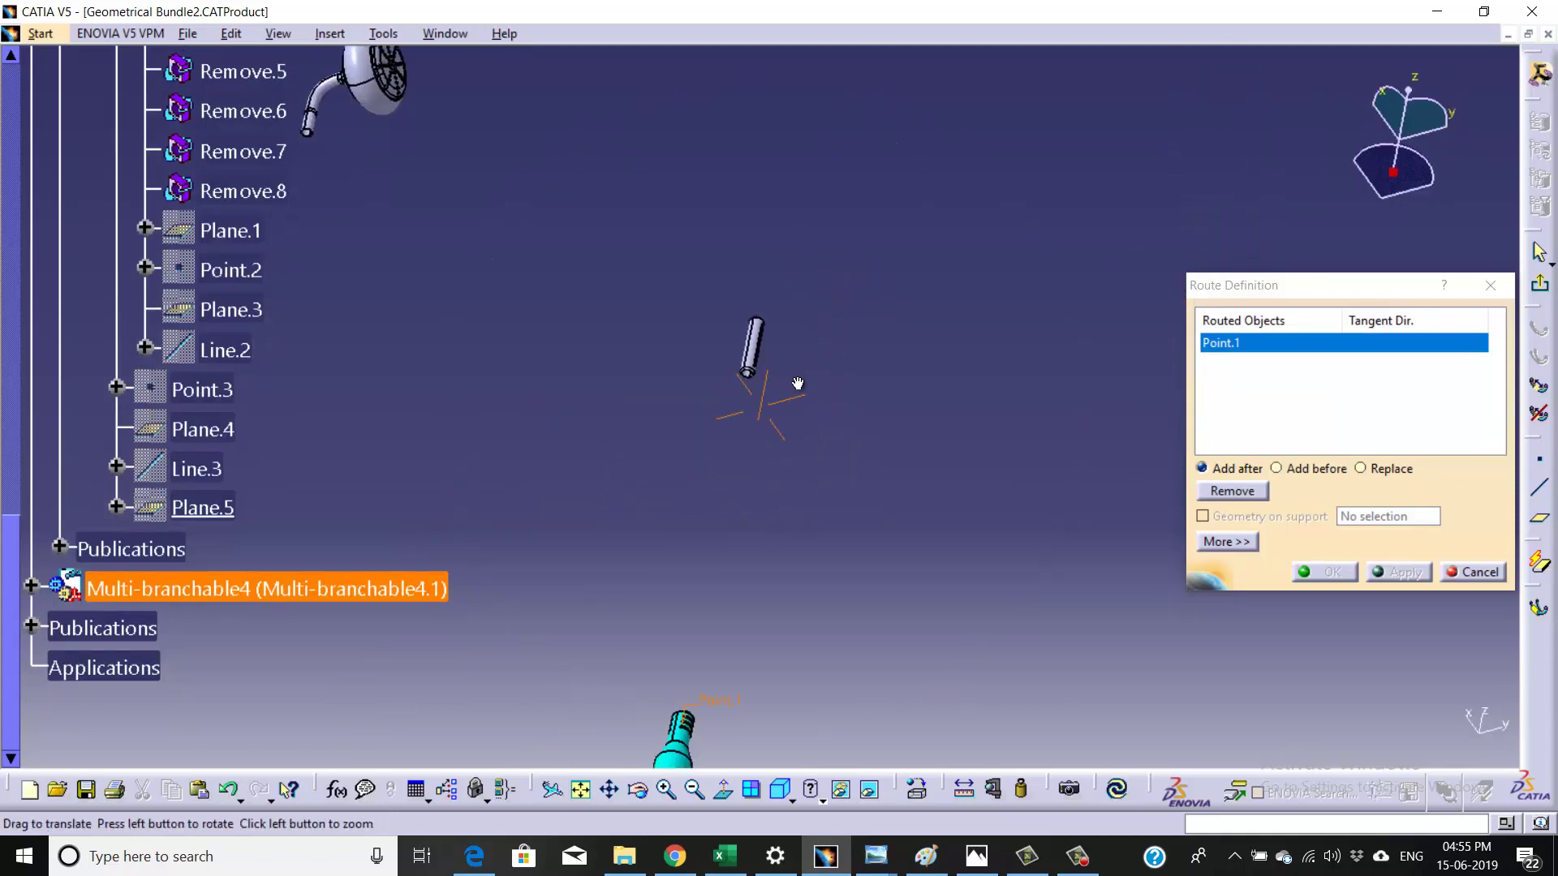
{"action": "scroll", "coordinate": [767, 450], "scroll_direction": "up", "scroll_amount": 5}
{"action": "scroll", "coordinate": [768, 452], "scroll_direction": "up", "scroll_amount": 3}
{"action": "left_click", "coordinate": [762, 375]}
{"action": "left_click", "coordinate": [682, 383]}
{"action": "scroll", "coordinate": [938, 190], "scroll_direction": "down", "scroll_amount": 8}
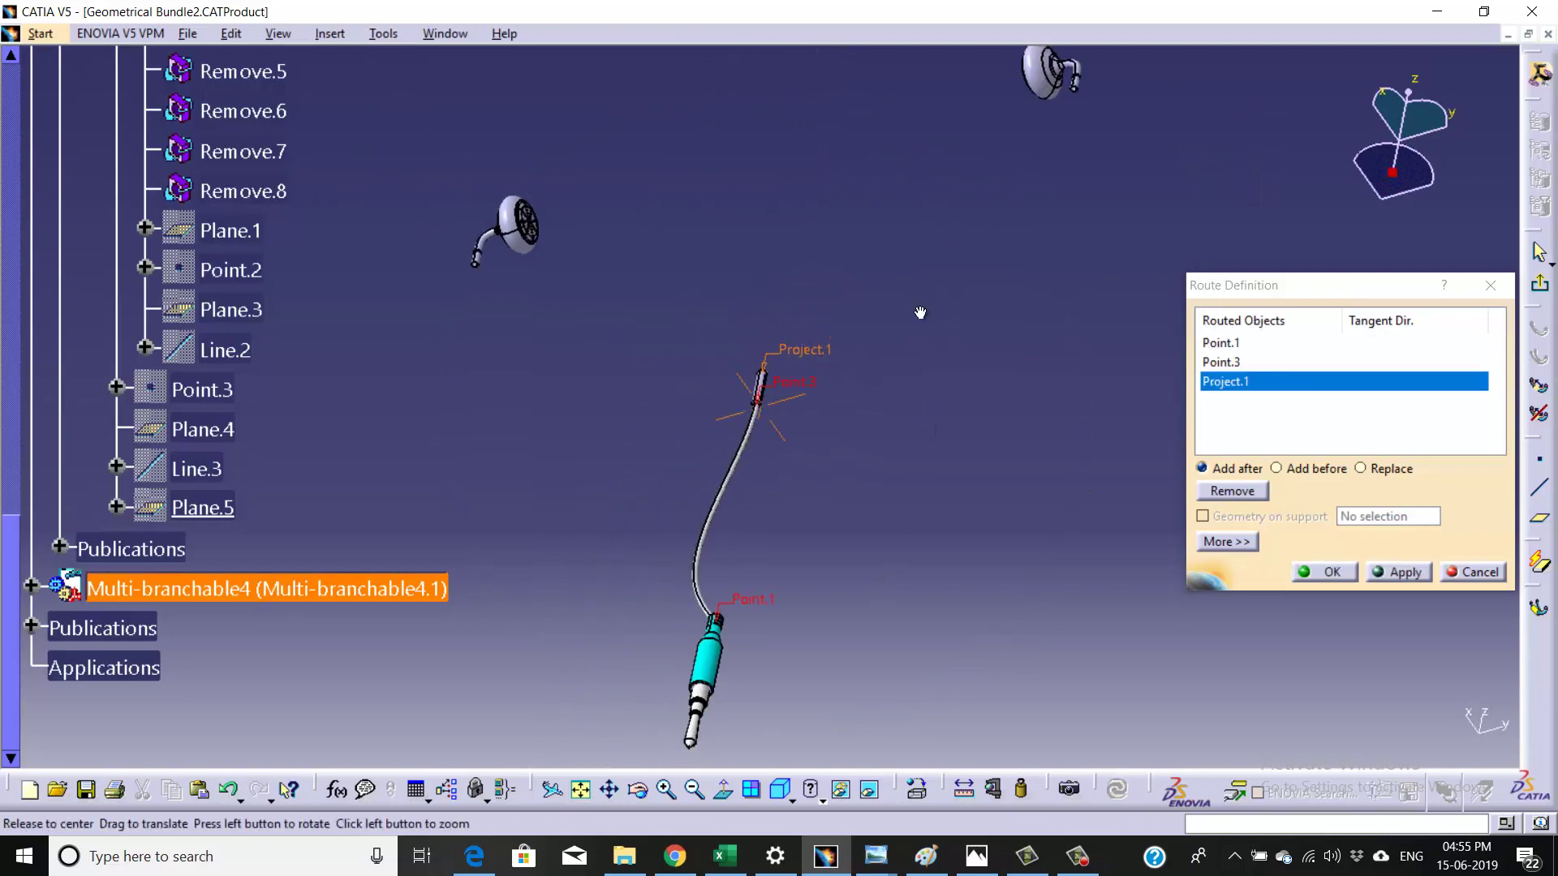
{"action": "mouse_move", "coordinate": [900, 341]}
{"action": "middle_mouse_down", "text": "ctrl"}
{"action": "mouse_move", "coordinate": [742, 433]}
{"action": "mouse_move", "coordinate": [702, 416]}
{"action": "middle_mouse_up", "text": "ctrl"}
{"action": "left_click", "coordinate": [658, 357]}
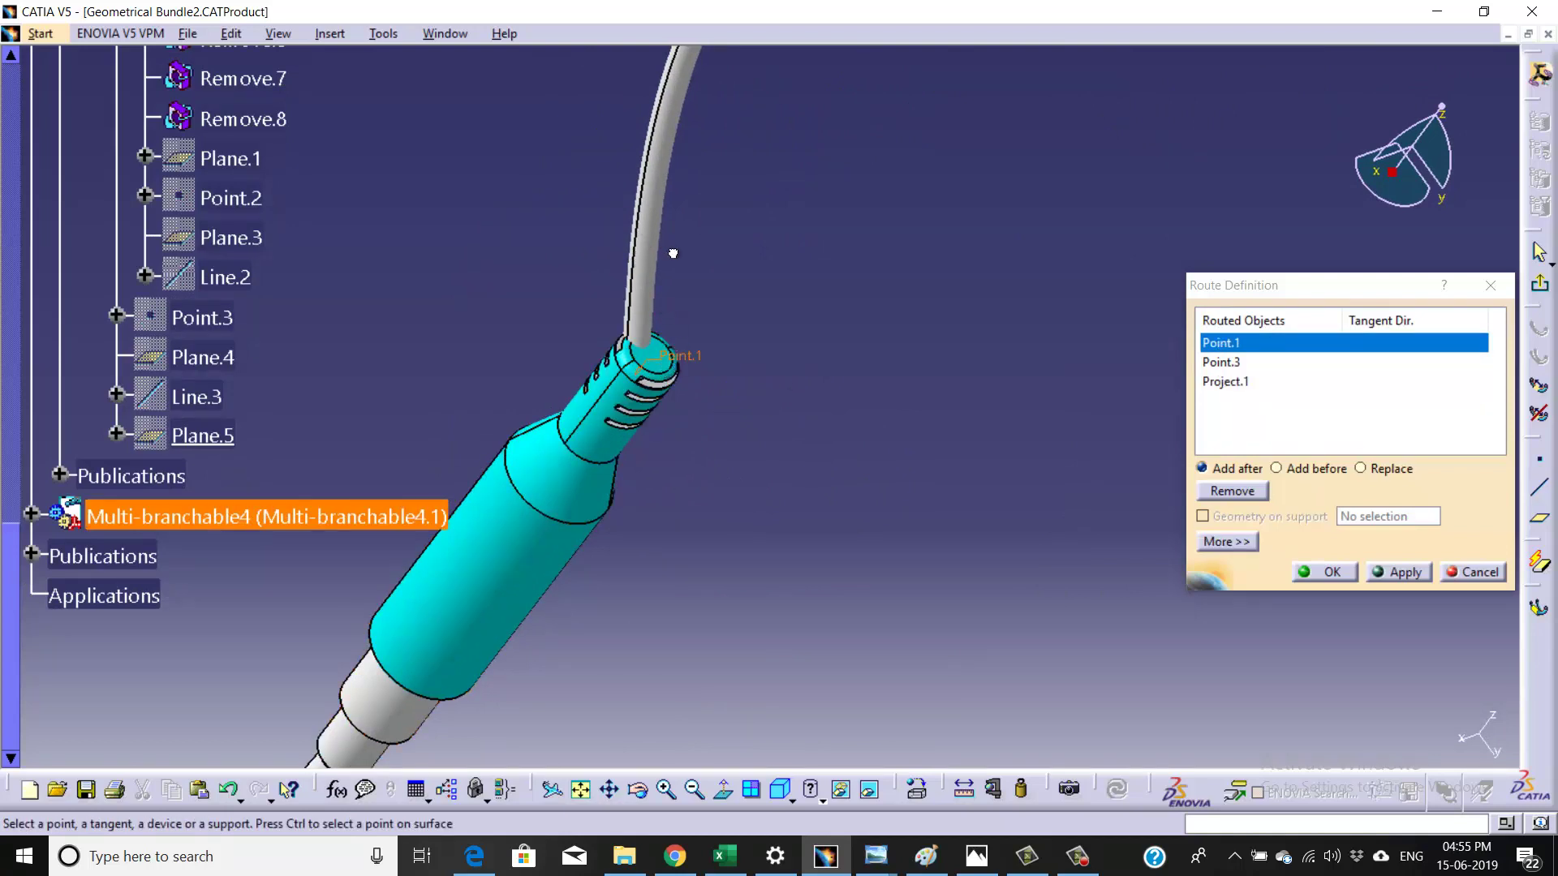
{"action": "middle_click_drag", "start_coordinate": [681, 365], "coordinate": [831, 352], "text": "ctrl"}
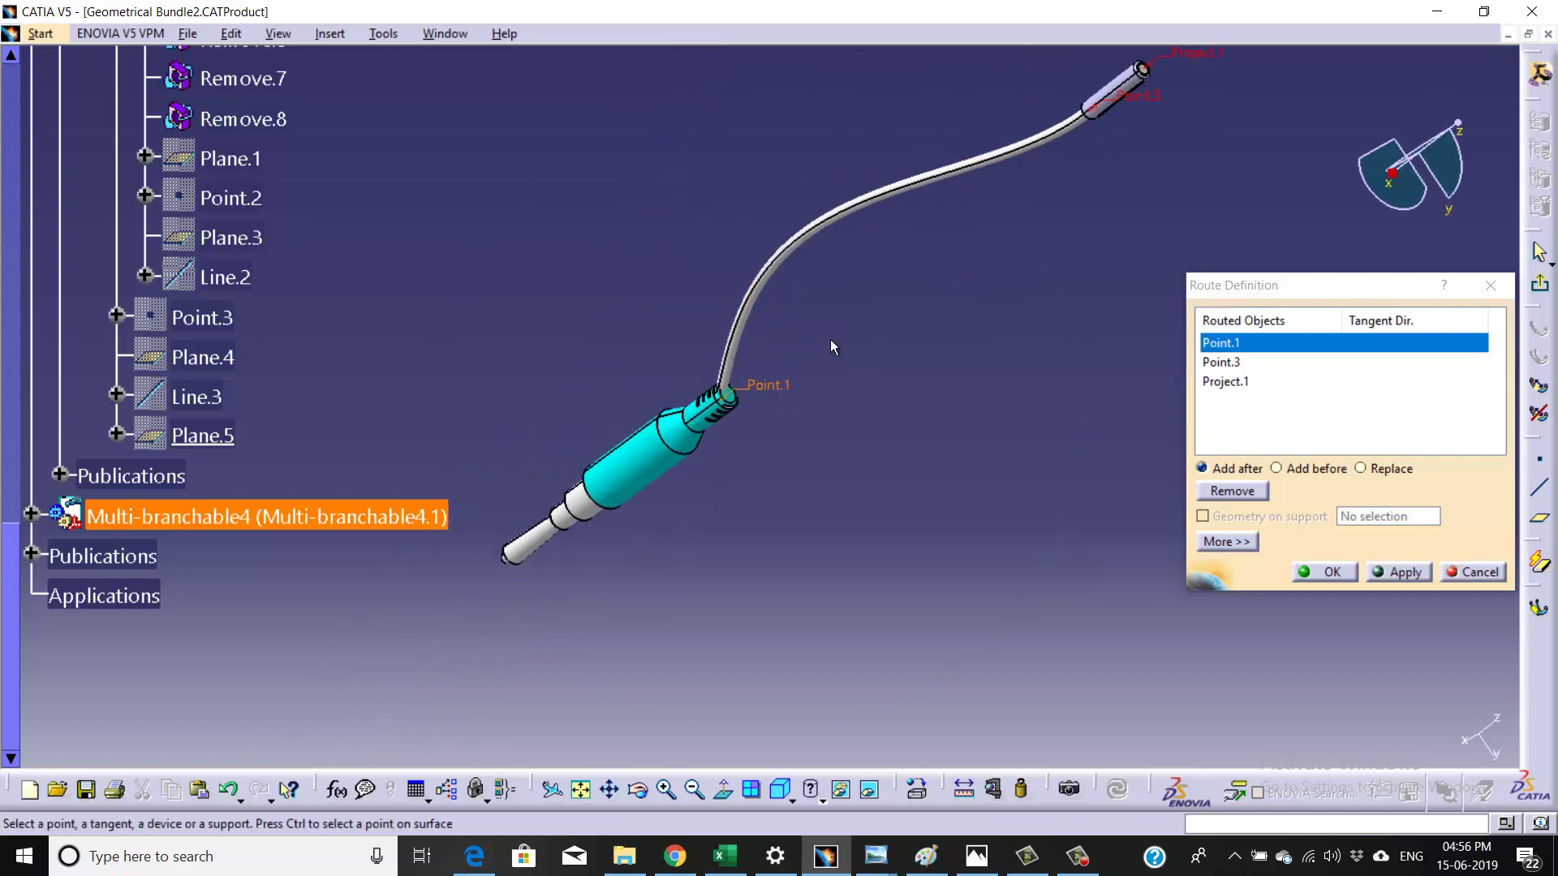
- Increase Branchable.1's slack, apply it, close Branch Definition, and collapse the feature tree
{"action": "left_click", "coordinate": [1333, 572]}
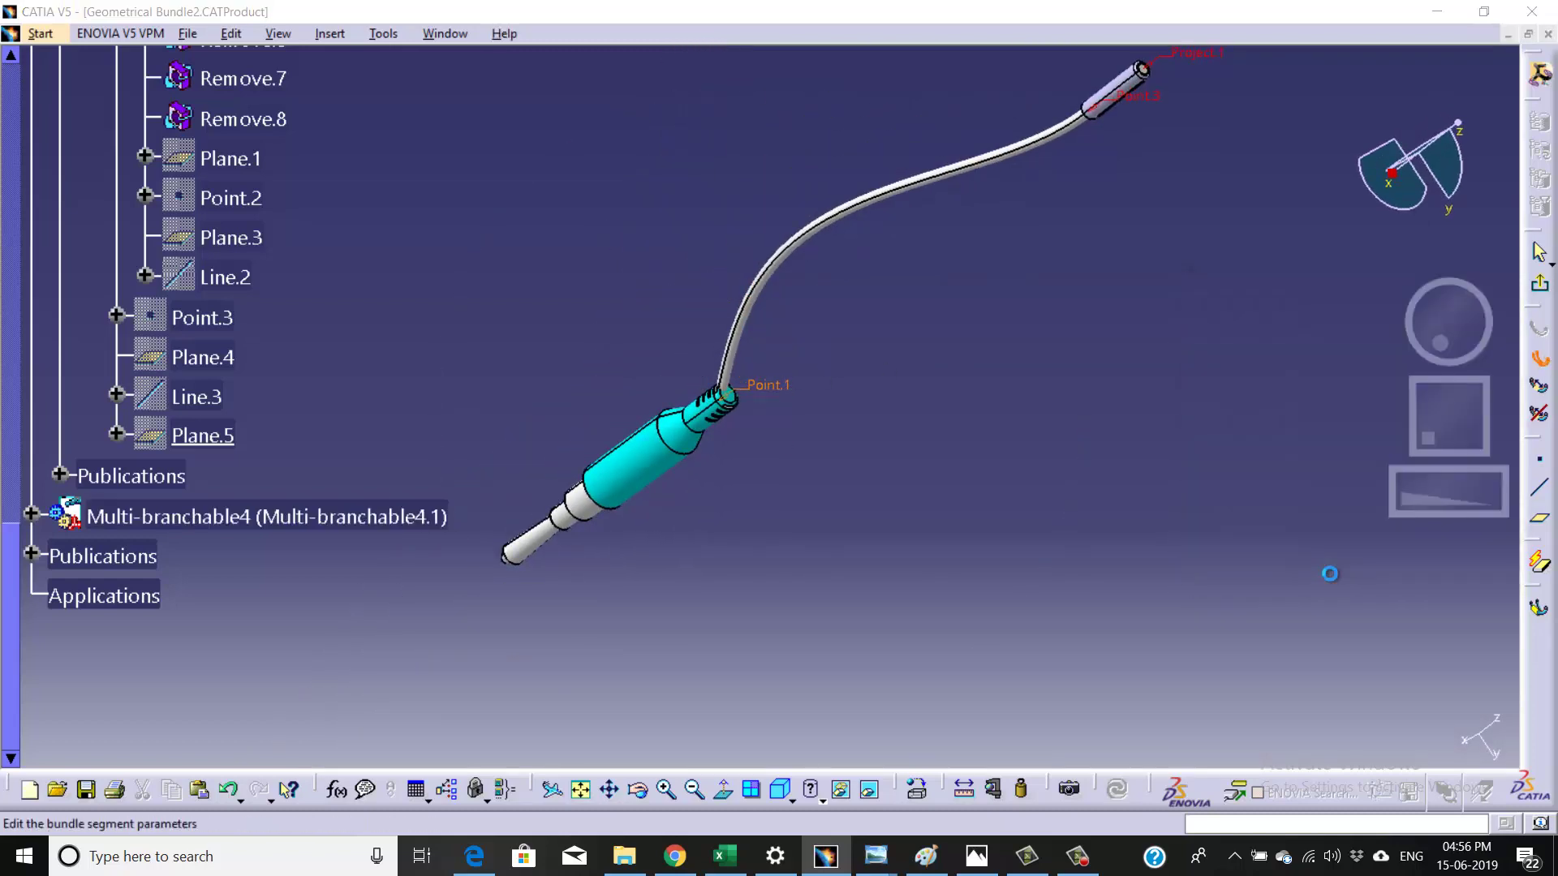
{"action": "left_click", "coordinate": [1484, 589]}
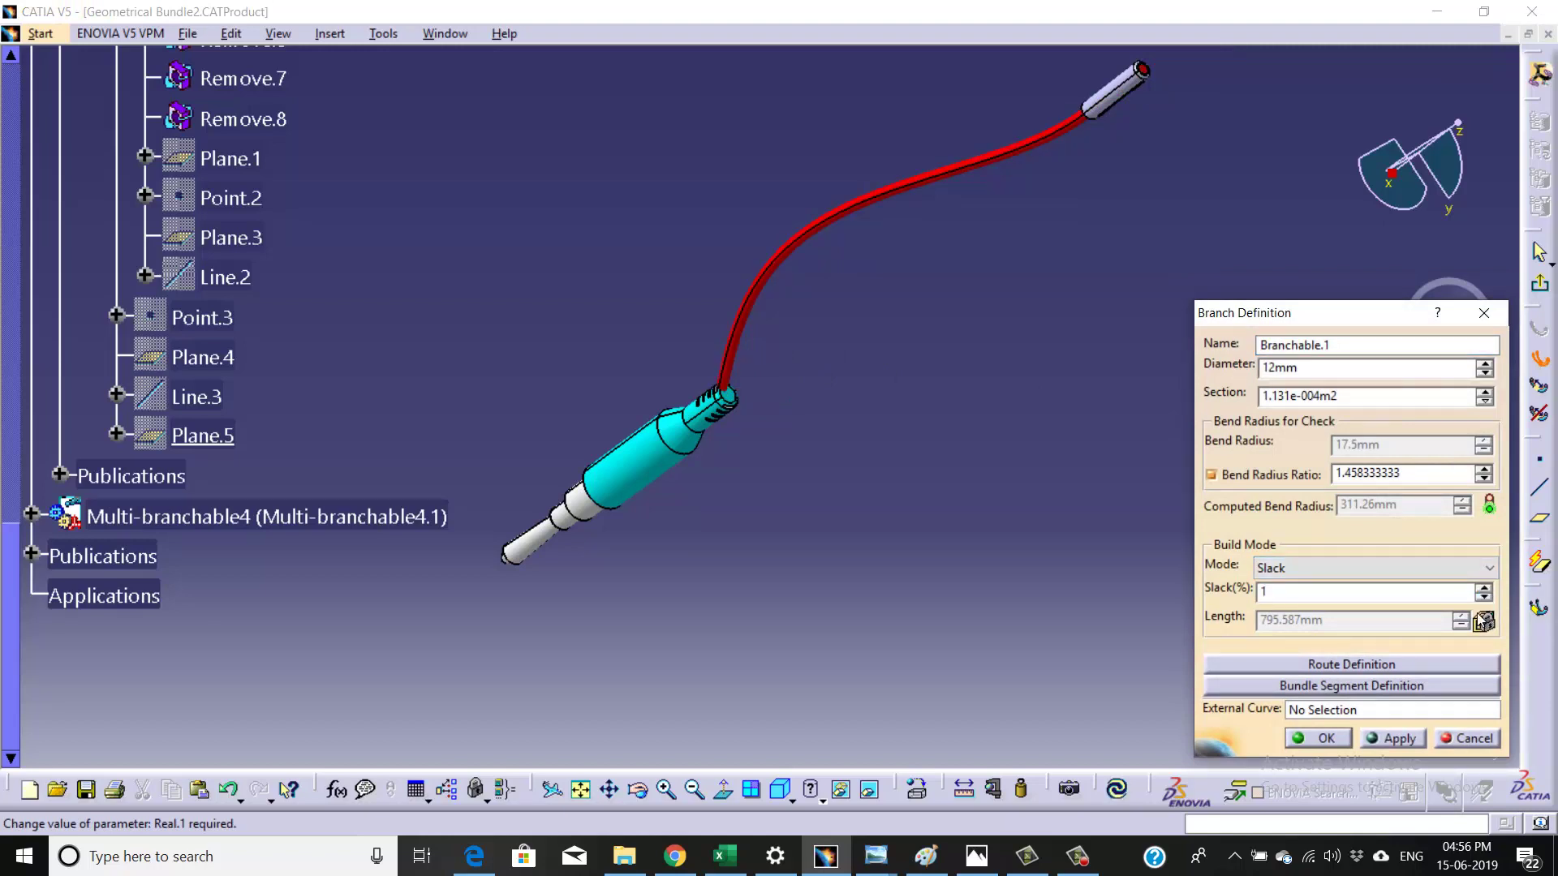
{"action": "left_click", "coordinate": [1394, 739]}
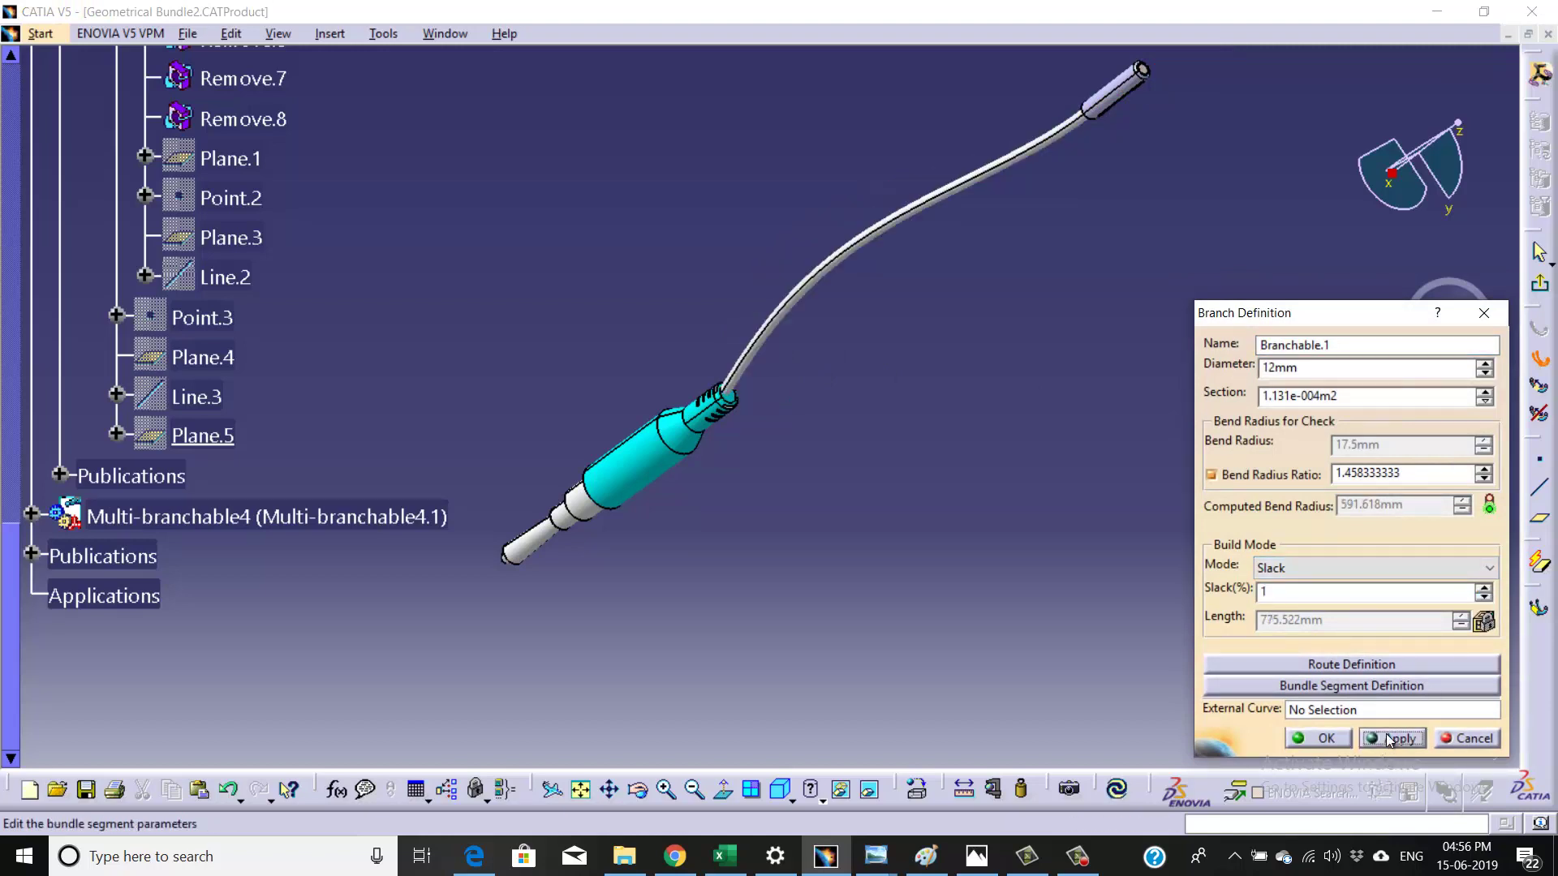
{"action": "mouse_move", "coordinate": [1095, 306]}
{"action": "middle_mouse_down"}
{"action": "mouse_move", "coordinate": [751, 418]}
{"action": "mouse_move", "coordinate": [1097, 682]}
{"action": "middle_mouse_up"}
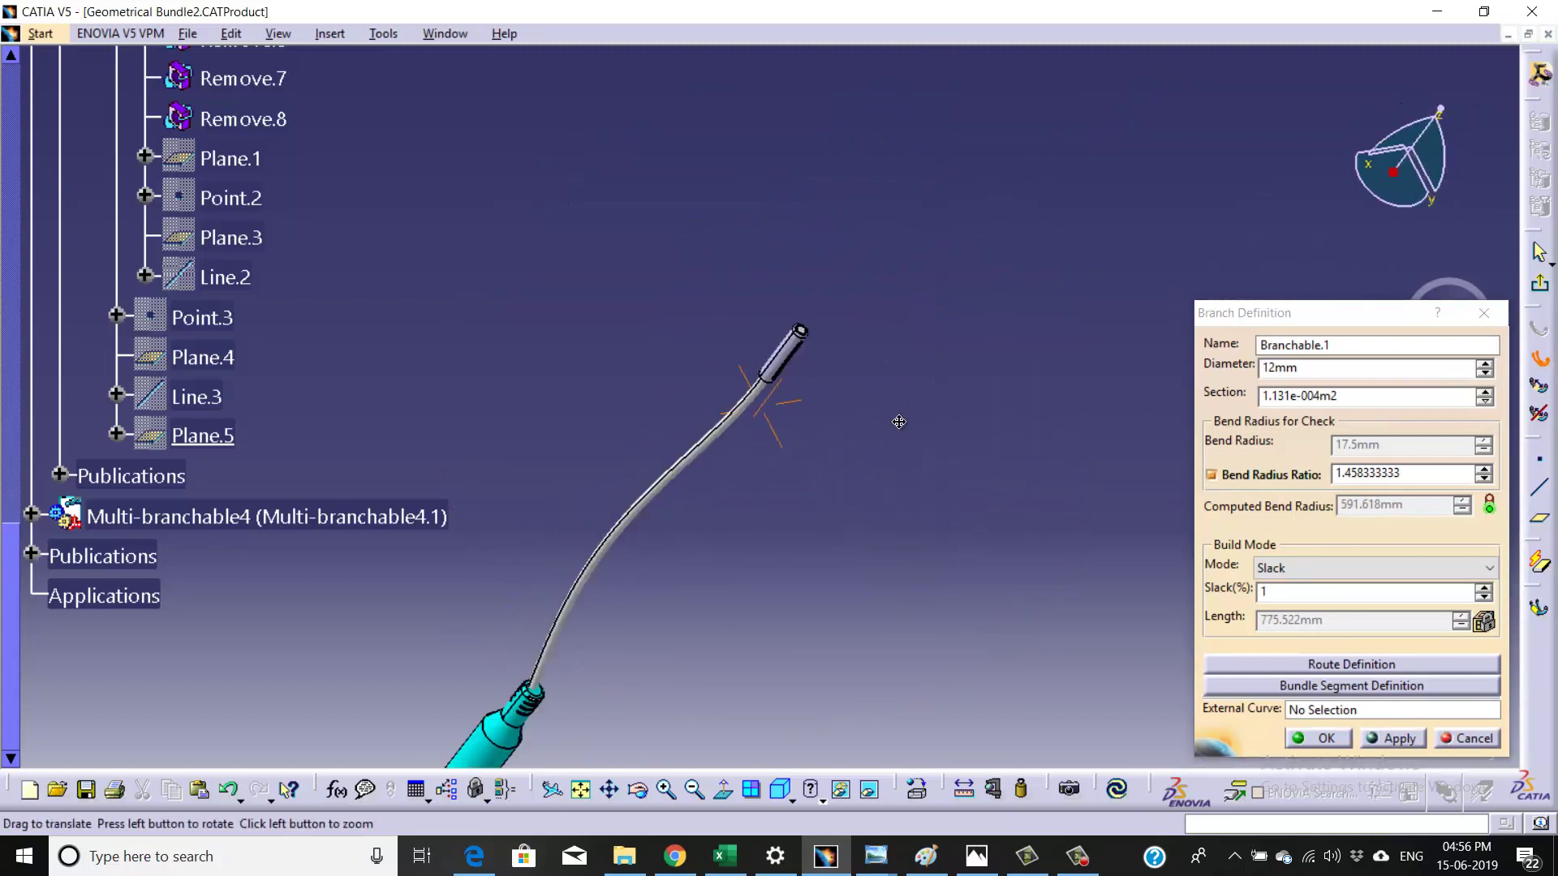
{"action": "left_click", "coordinate": [1326, 739]}
{"action": "middle_click_drag", "start_coordinate": [871, 330], "coordinate": [679, 552]}
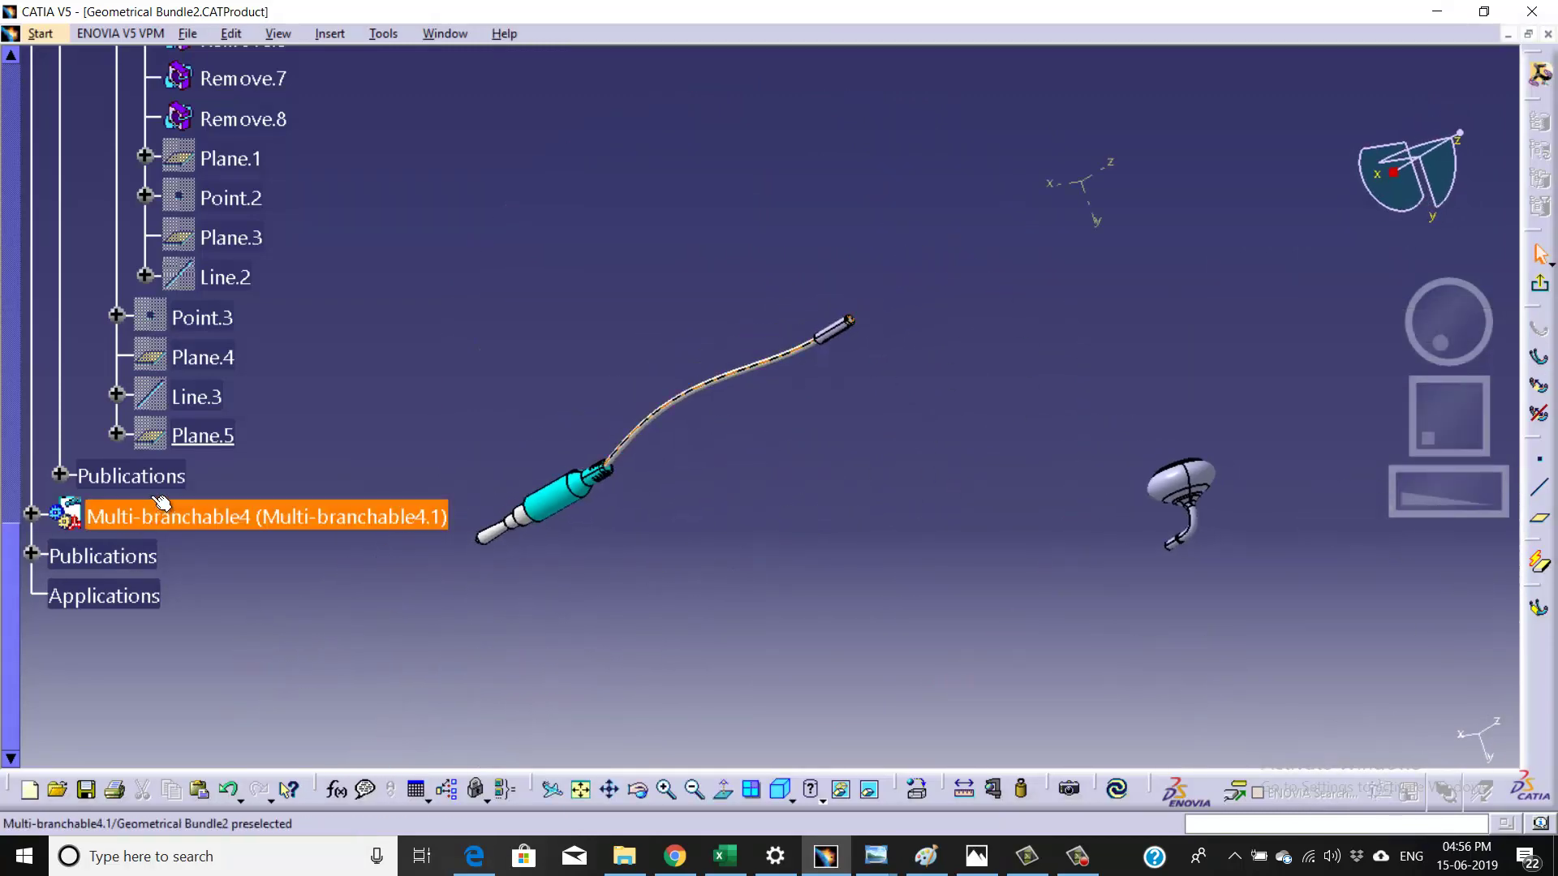
{"action": "scroll", "coordinate": [64, 254], "scroll_direction": "up", "scroll_amount": 5}
{"action": "scroll", "coordinate": [65, 254], "scroll_direction": "up", "scroll_amount": 5}
{"action": "scroll", "coordinate": [65, 254], "scroll_direction": "up", "scroll_amount": 5}
{"action": "scroll", "coordinate": [64, 254], "scroll_direction": "up", "scroll_amount": 5}
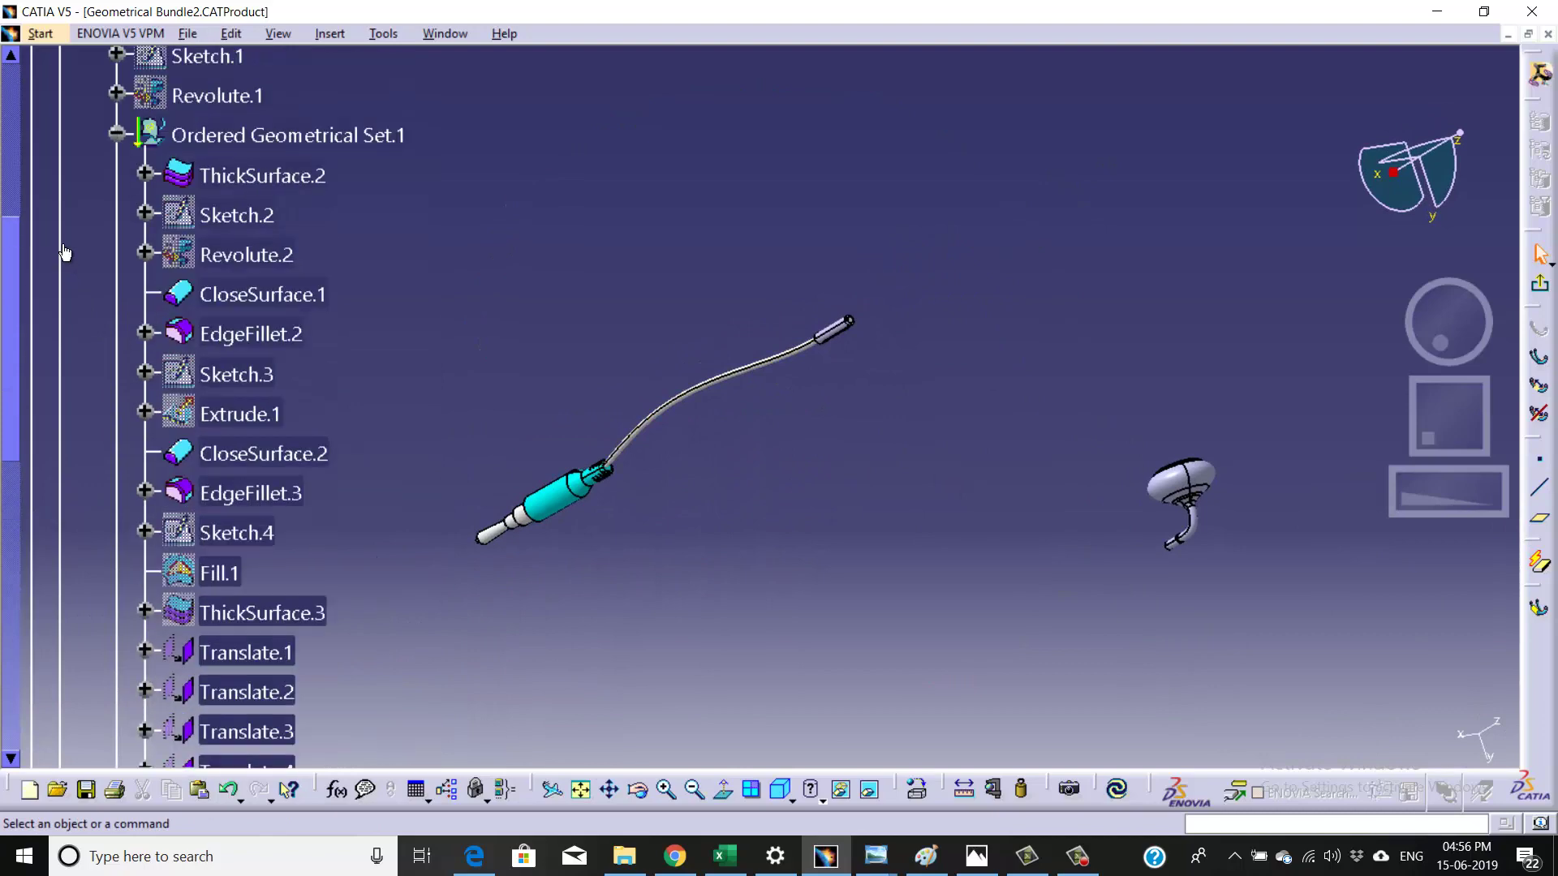
{"action": "scroll", "coordinate": [64, 255], "scroll_direction": "up", "scroll_amount": 5}
{"action": "scroll", "coordinate": [55, 261], "scroll_direction": "up", "scroll_amount": 5}
{"action": "left_click", "coordinate": [32, 356]}
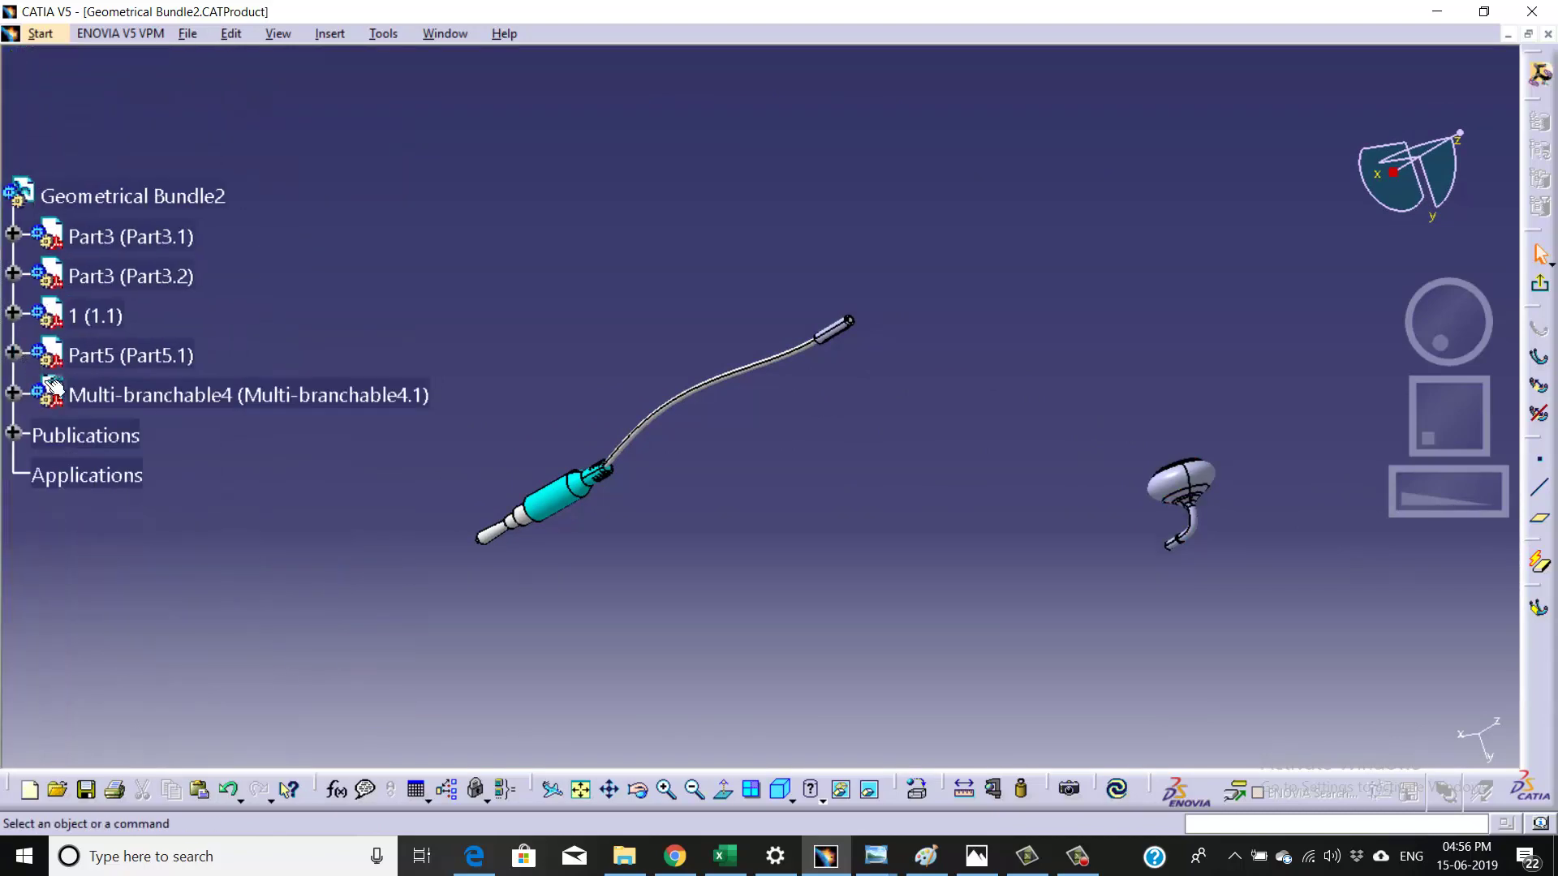
{"action": "mouse_move", "coordinate": [852, 450]}
{"action": "middle_mouse_down"}
{"action": "mouse_move", "coordinate": [947, 235]}
{"action": "mouse_move", "coordinate": [819, 510]}
{"action": "mouse_move", "coordinate": [1004, 439]}
{"action": "mouse_move", "coordinate": [978, 481]}
{"action": "mouse_move", "coordinate": [978, 414]}
{"action": "middle_mouse_up"}
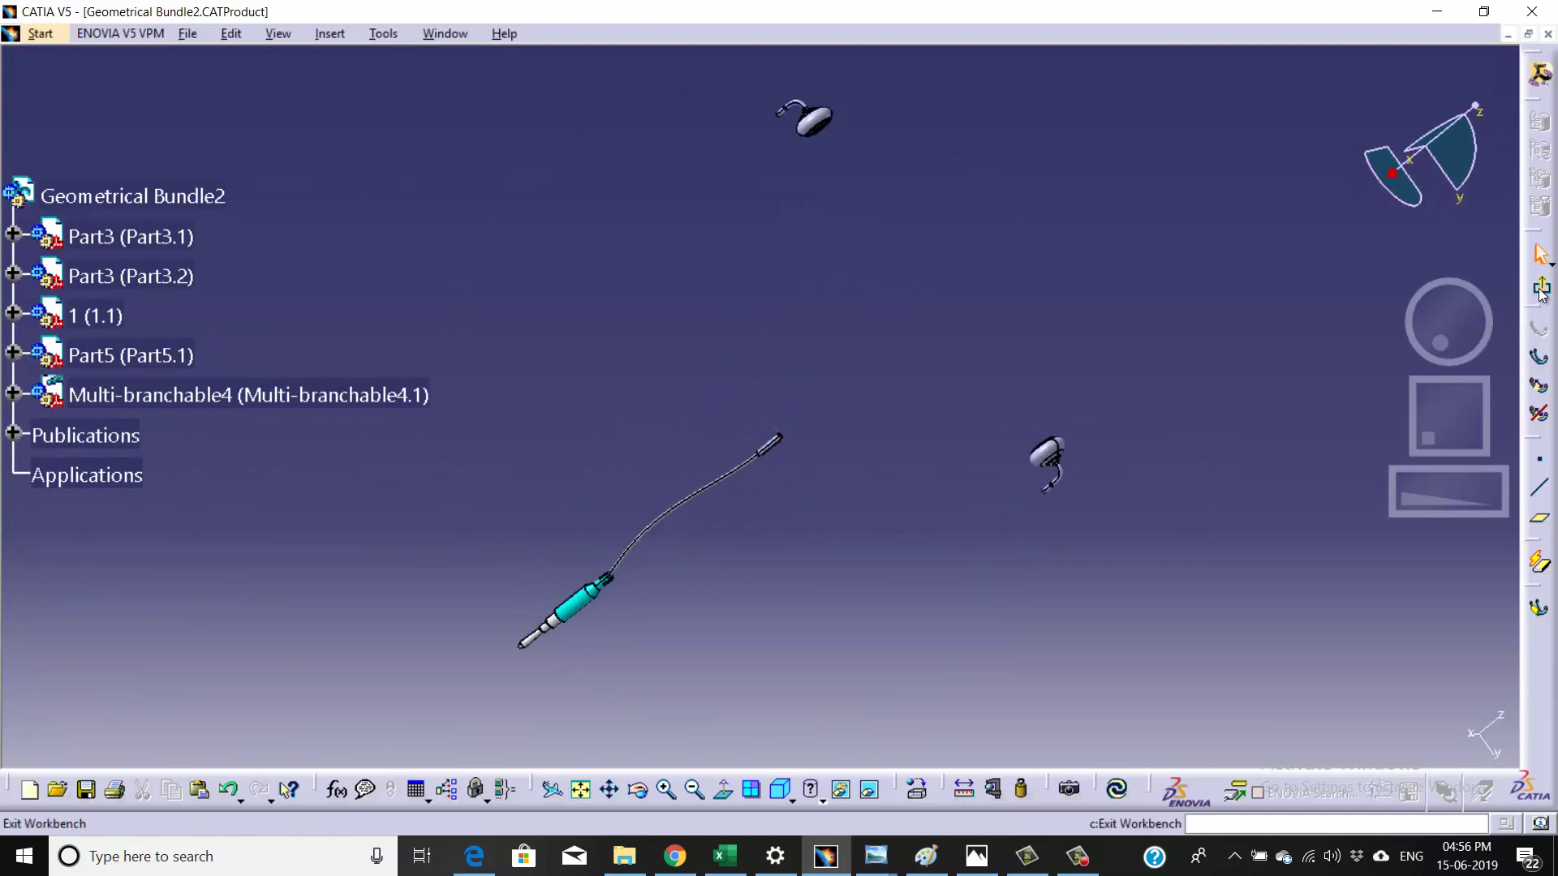
- Exit bundle segment editing and rotate the assembly to show the harness and both earpieces
{"action": "left_click", "coordinate": [1540, 73]}
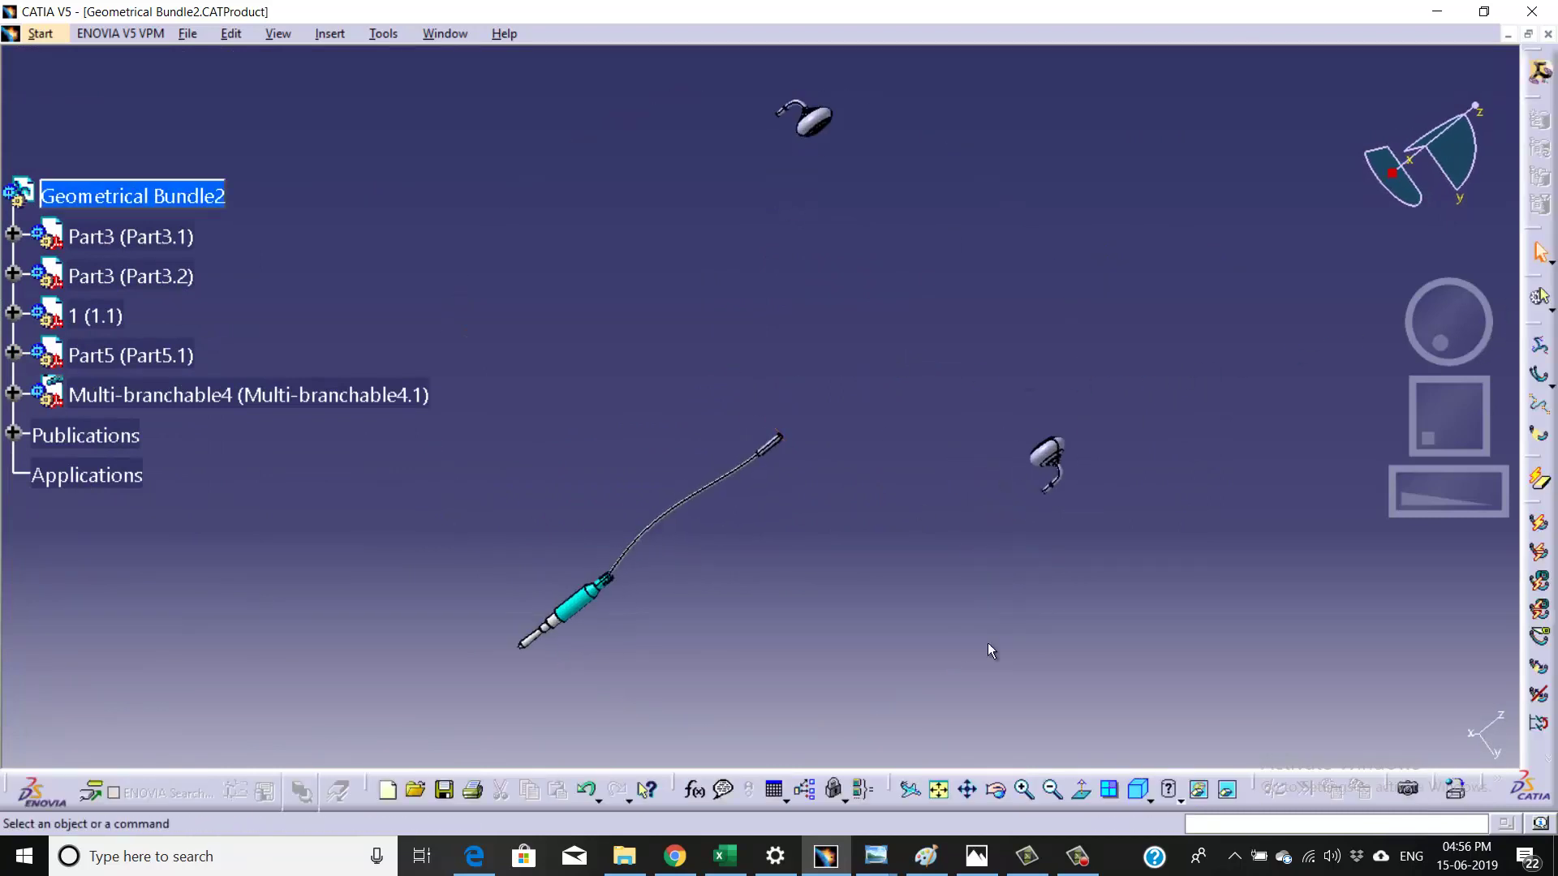
{"action": "left_click", "coordinate": [1149, 791]}
{"action": "mouse_move", "coordinate": [1147, 591]}
{"action": "middle_mouse_down"}
{"action": "mouse_move", "coordinate": [1010, 415]}
{"action": "mouse_move", "coordinate": [1135, 463]}
{"action": "mouse_move", "coordinate": [1059, 523]}
{"action": "middle_mouse_up"}
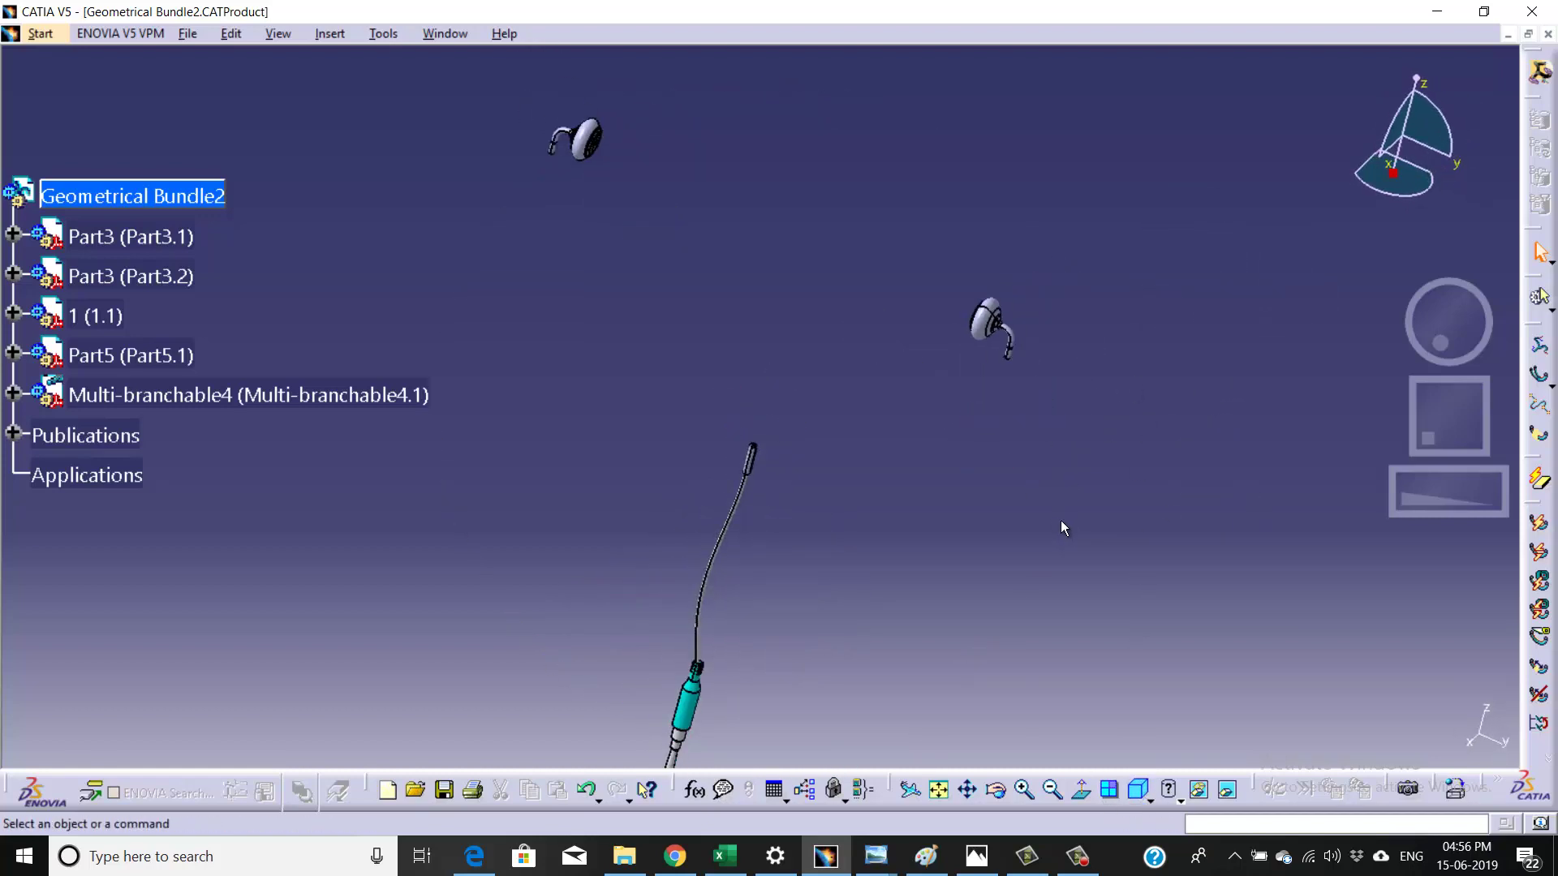
- Start a multi-branchable document and frame a straight-on view of the earpiece and tube
{"action": "left_click", "coordinate": [1541, 377]}
{"action": "left_click", "coordinate": [1509, 402]}
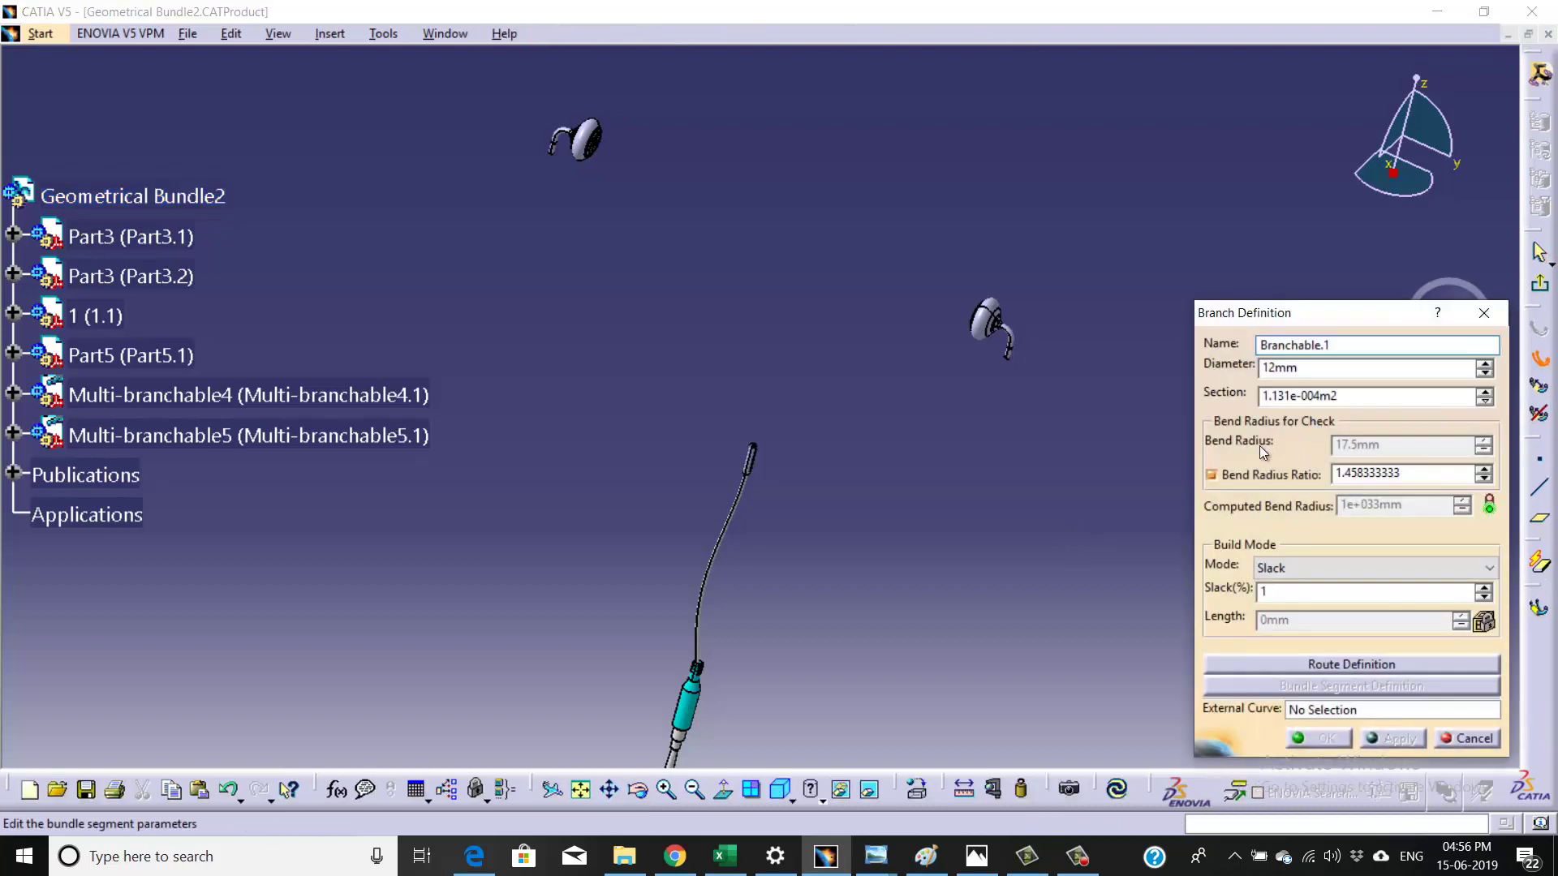
{"action": "middle_click_drag", "start_coordinate": [824, 415], "coordinate": [803, 366]}
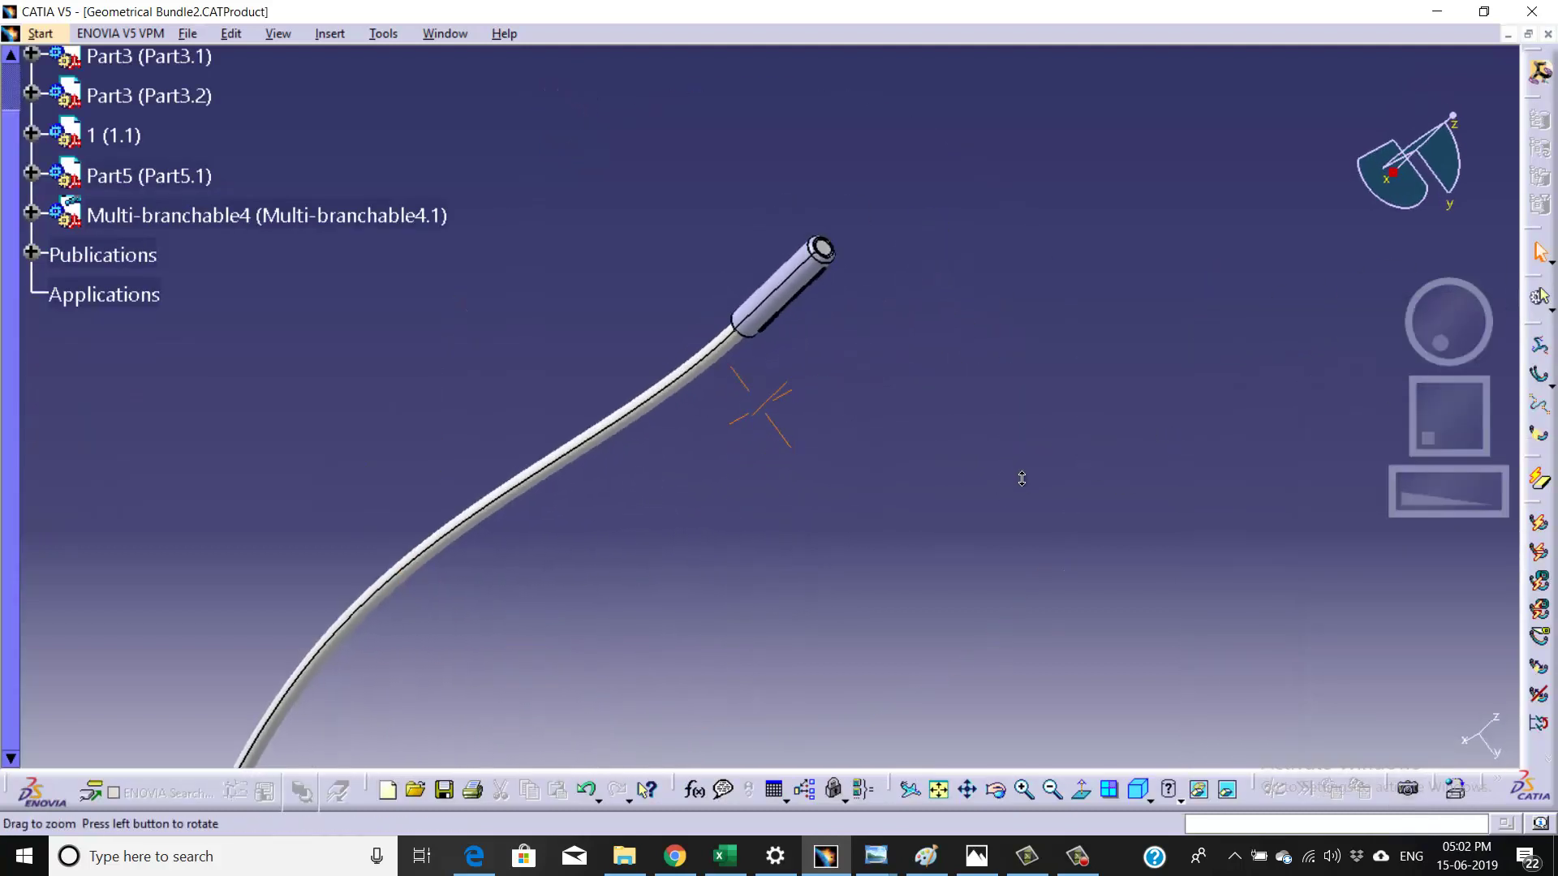
{"action": "mouse_move", "coordinate": [1021, 478]}
{"action": "middle_mouse_down"}
{"action": "mouse_move", "coordinate": [852, 438]}
{"action": "mouse_move", "coordinate": [1123, 388]}
{"action": "mouse_move", "coordinate": [909, 296]}
{"action": "middle_mouse_up"}
{"action": "left_click", "coordinate": [907, 713]}
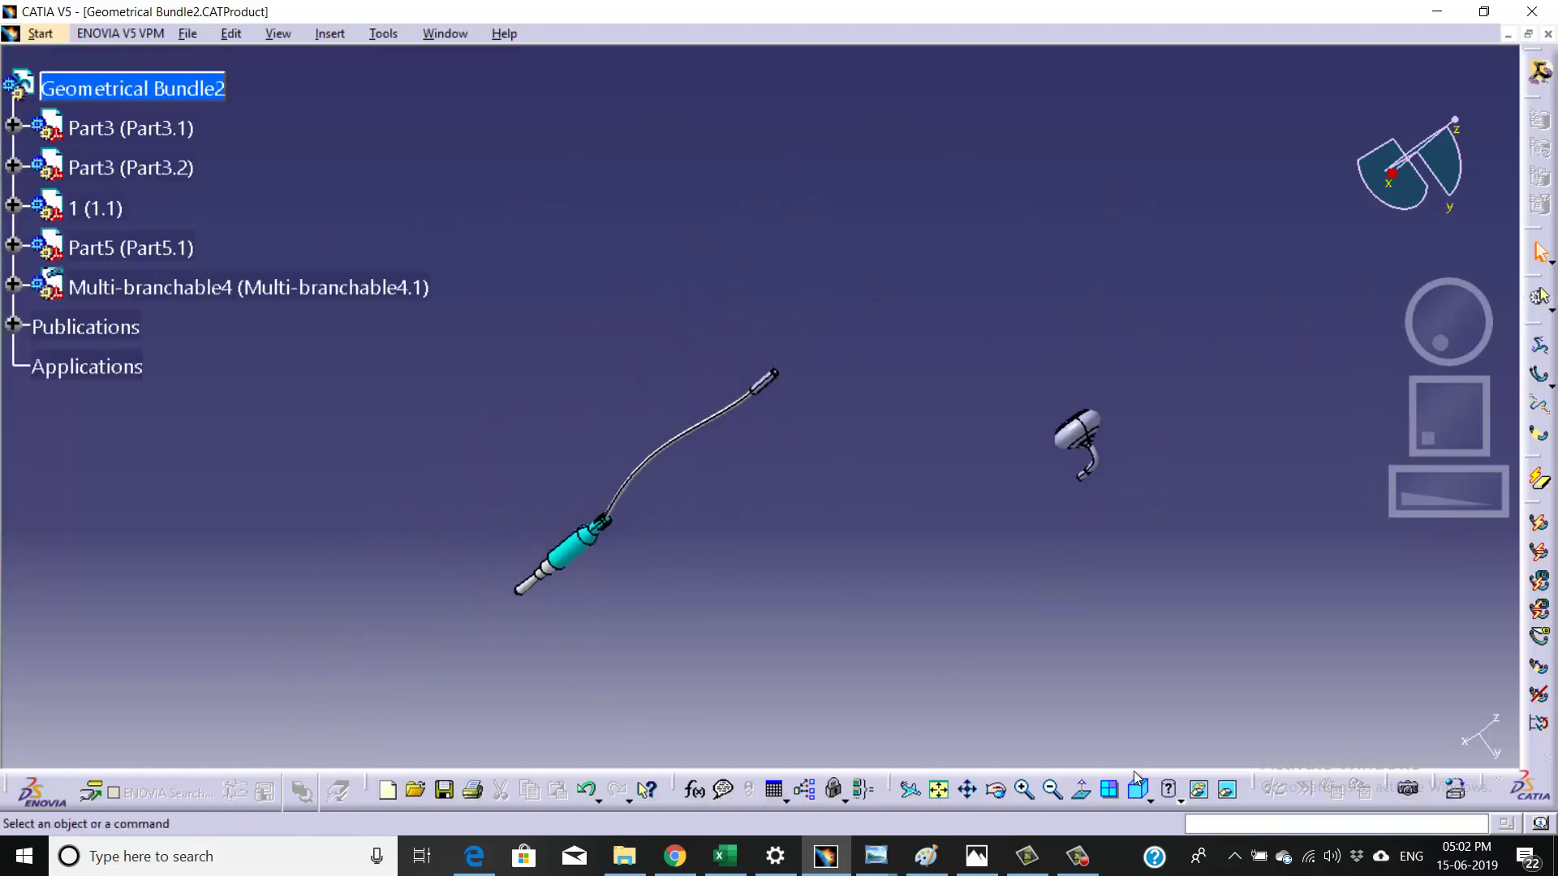
{"action": "left_click", "coordinate": [1137, 792]}
{"action": "mouse_move", "coordinate": [880, 273]}
{"action": "middle_mouse_down"}
{"action": "mouse_move", "coordinate": [986, 426]}
{"action": "mouse_move", "coordinate": [841, 273]}
{"action": "middle_mouse_up"}
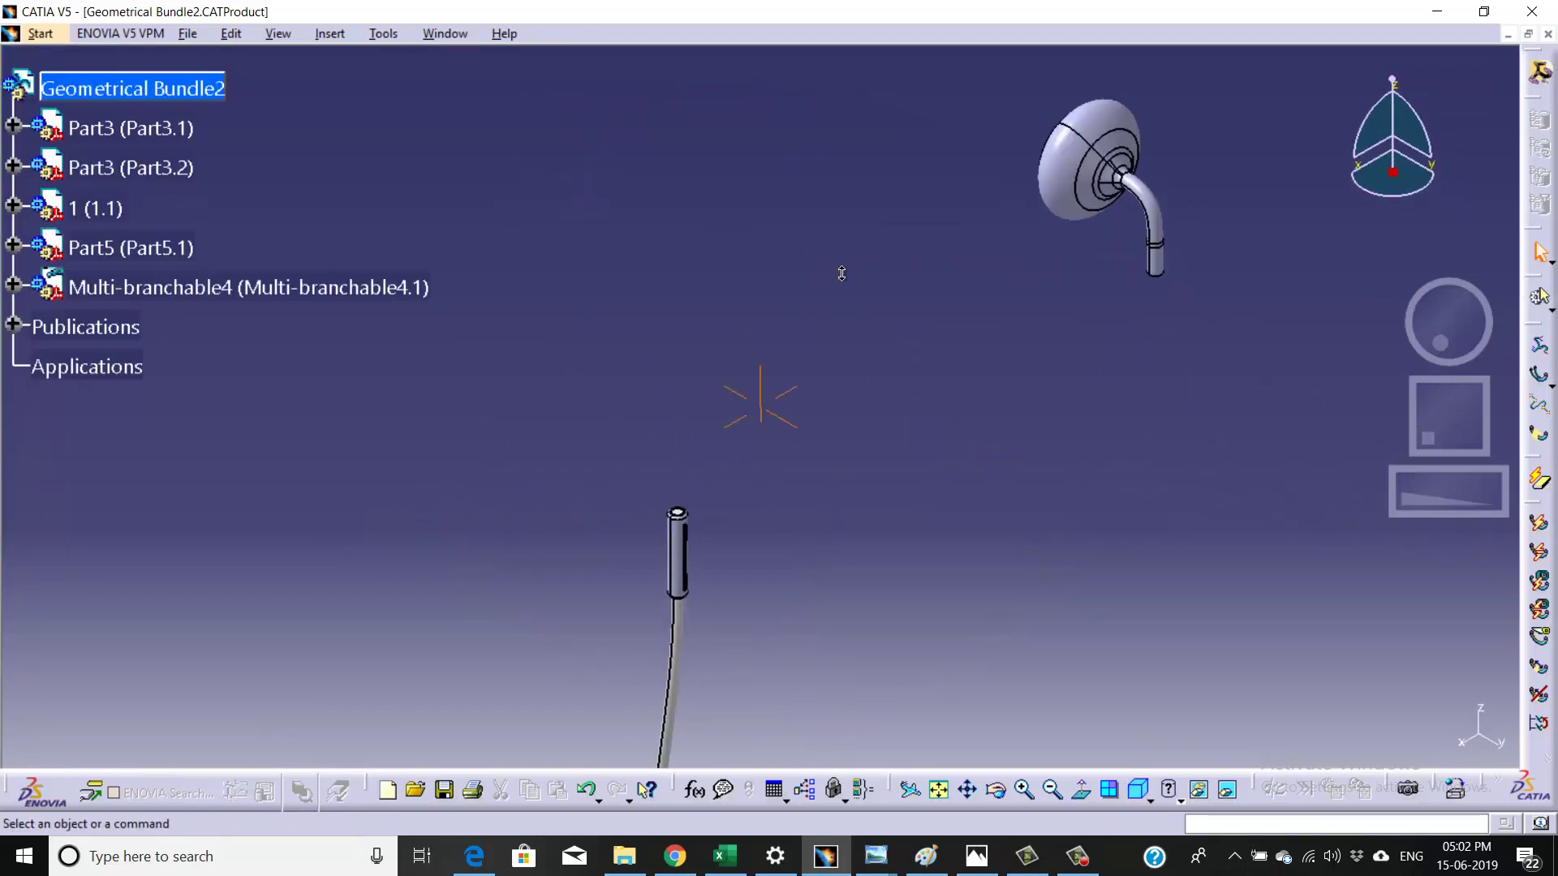
- Create Multi-branchable5 and route it from the tube's top face to the earpiece stem end
{"action": "left_click", "coordinate": [1539, 406]}
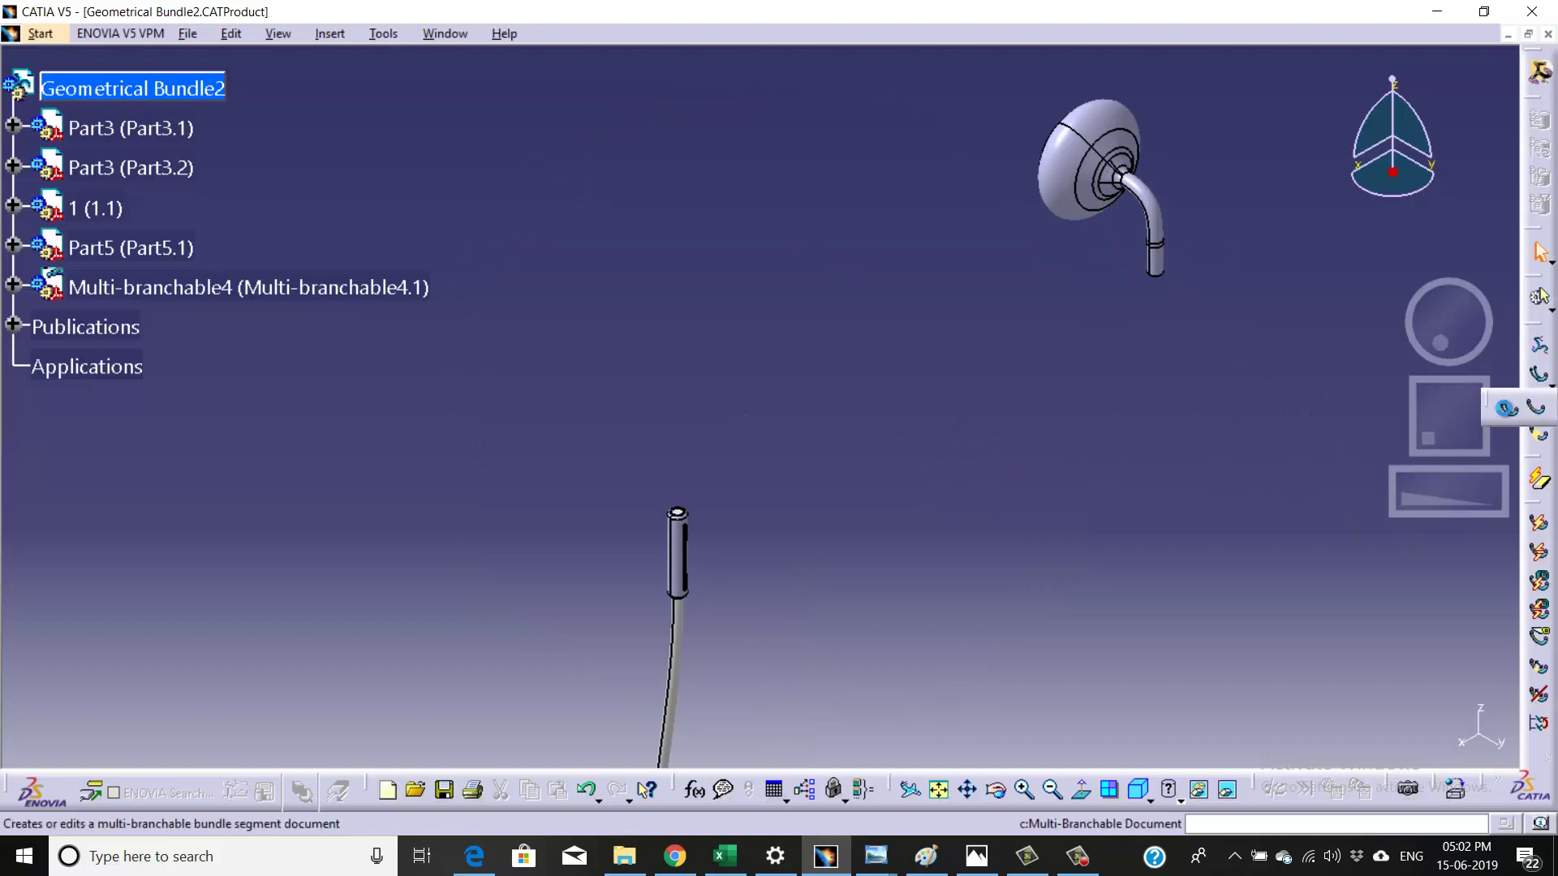
{"action": "left_click", "coordinate": [1509, 407]}
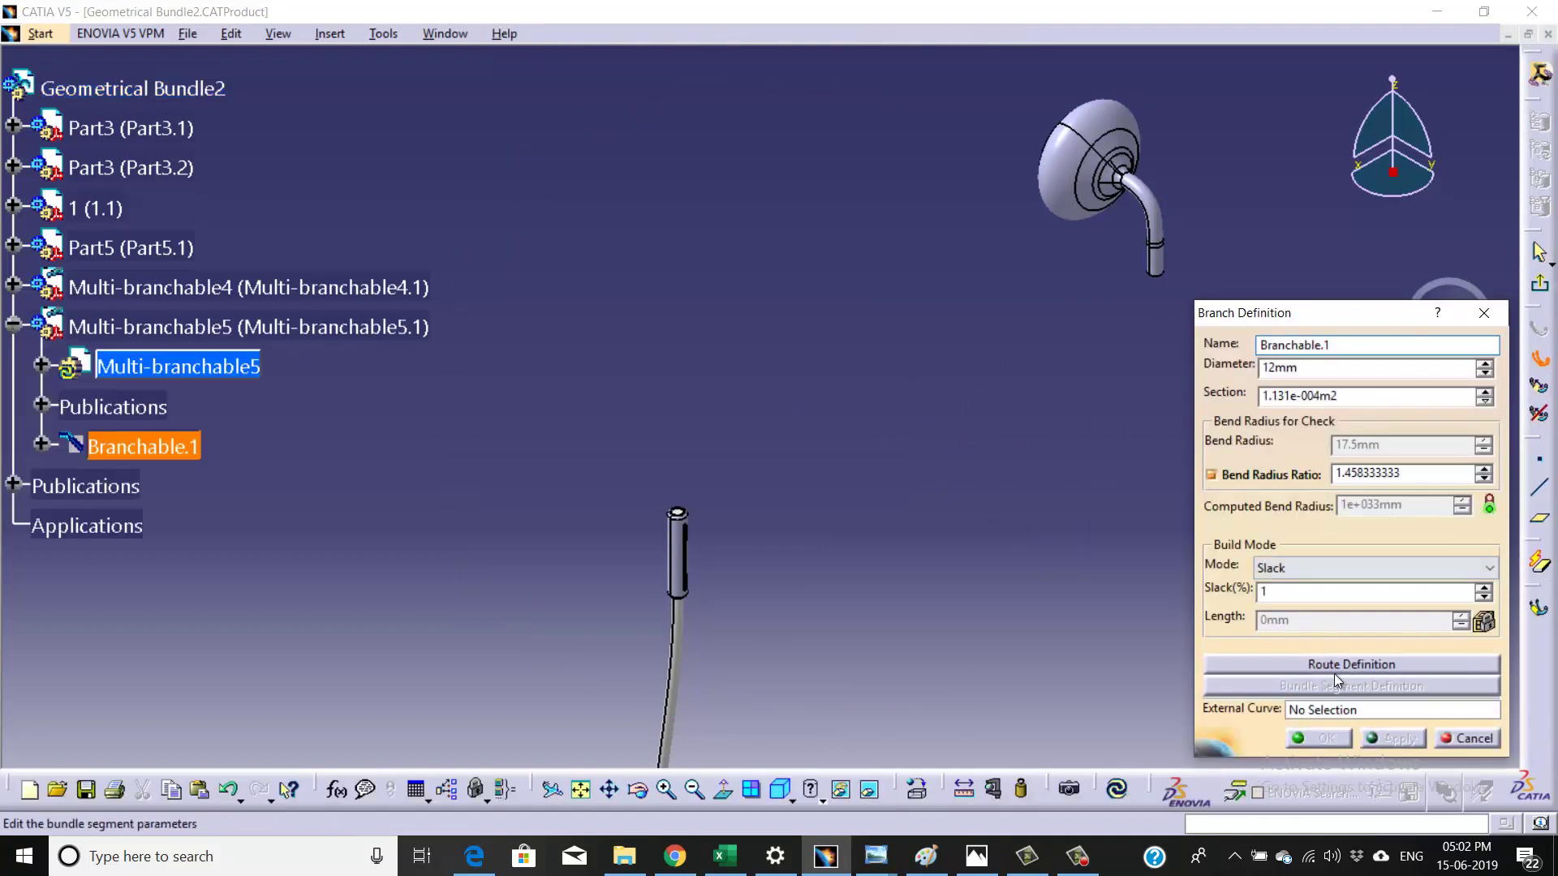
{"action": "left_click", "coordinate": [1336, 667]}
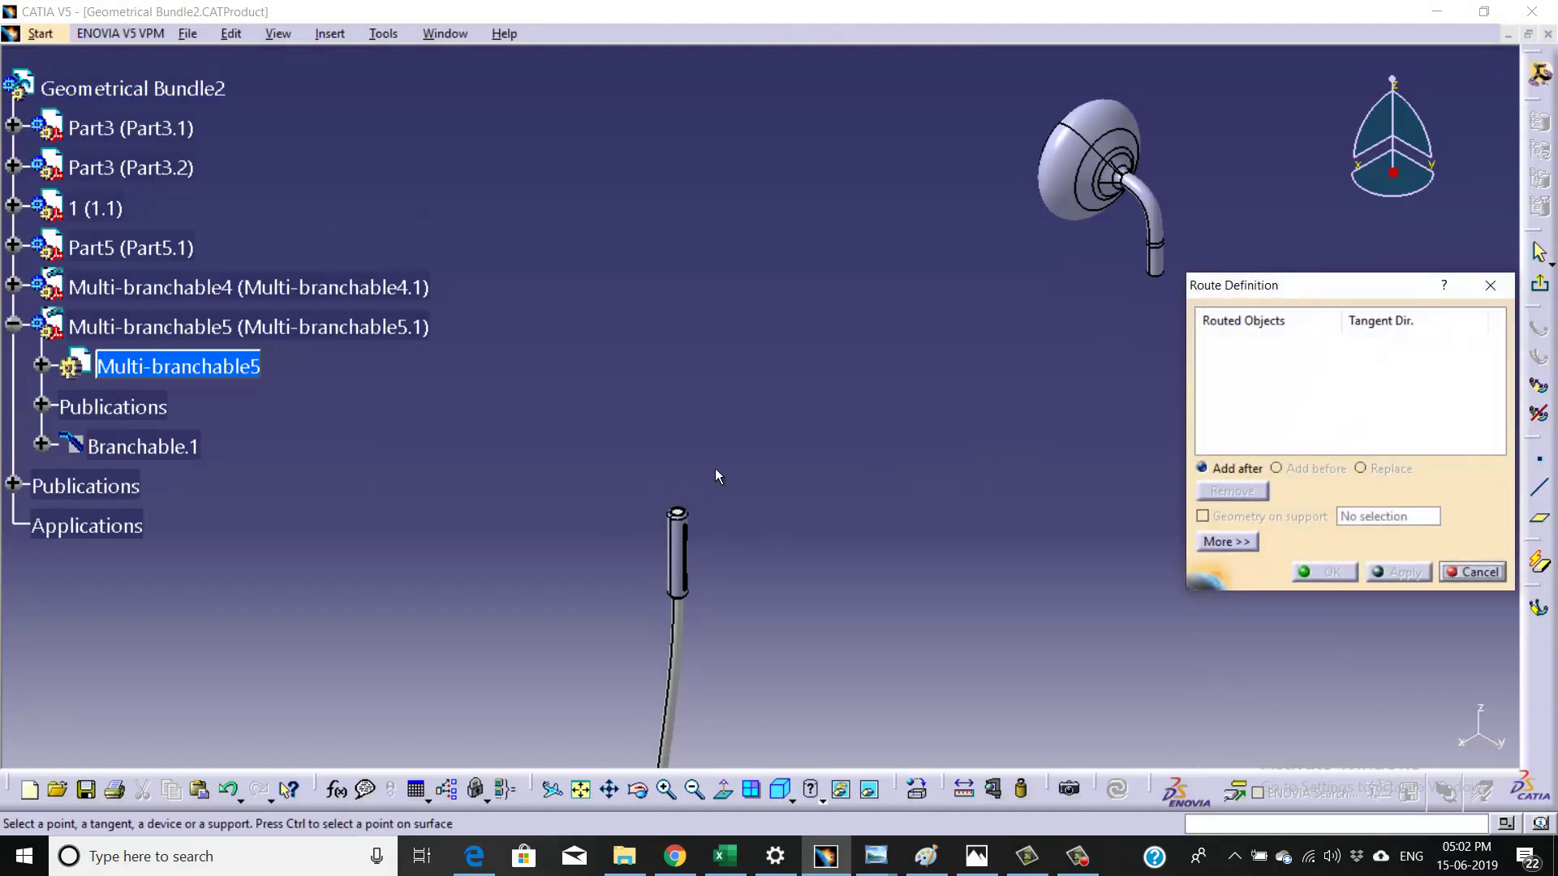
{"action": "scroll", "coordinate": [722, 464], "scroll_direction": "up", "scroll_amount": 3}
{"action": "scroll", "coordinate": [683, 402], "scroll_direction": "up", "scroll_amount": 3}
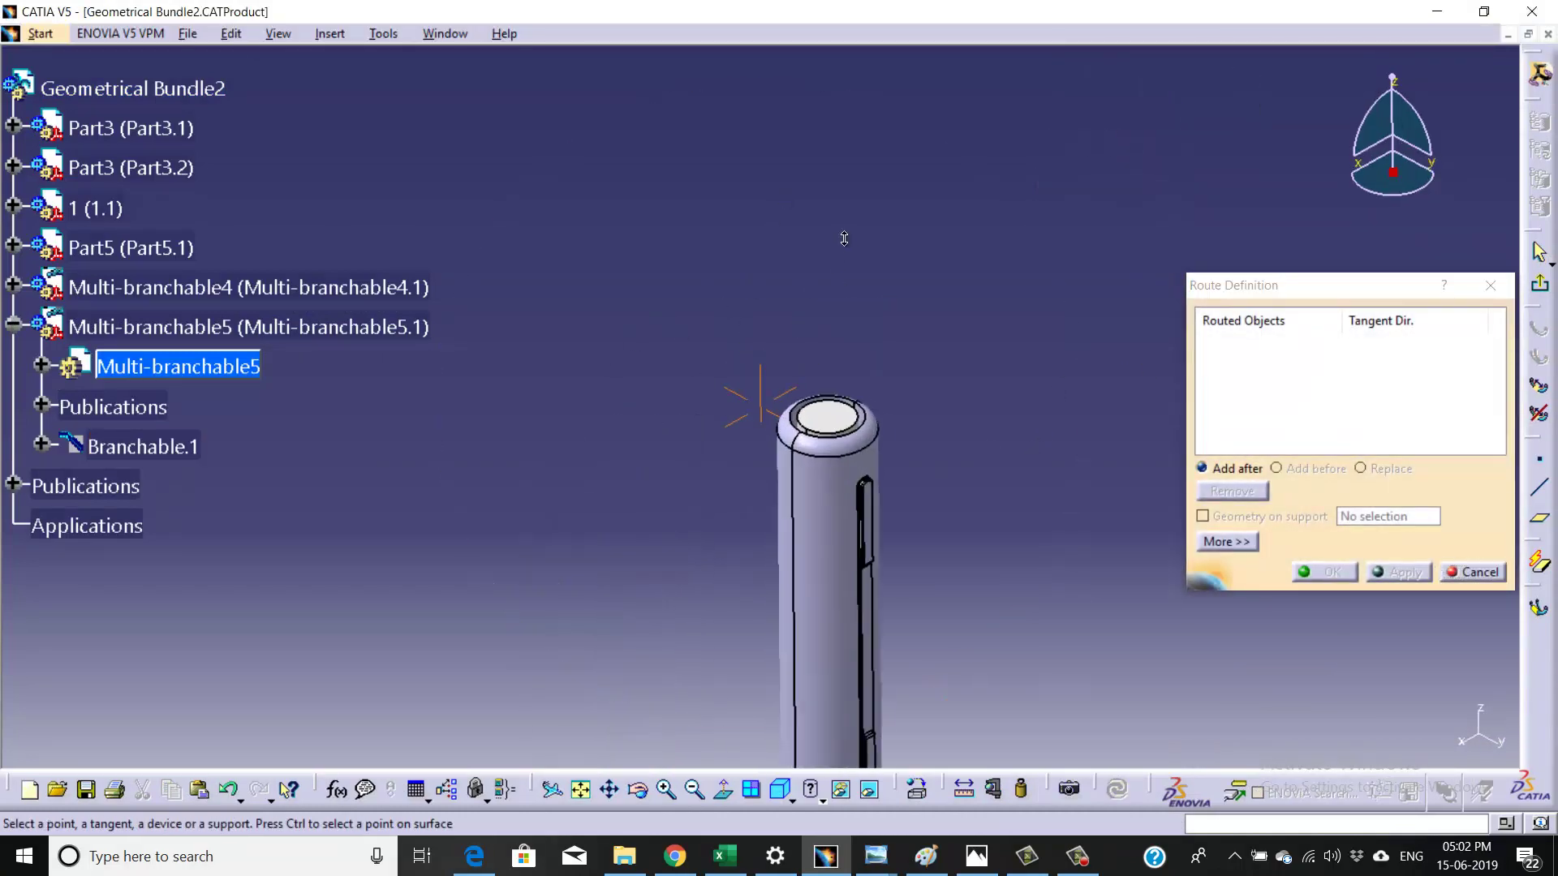
{"action": "left_click", "coordinate": [834, 423]}
{"action": "scroll", "coordinate": [833, 424], "scroll_direction": "down", "scroll_amount": 5}
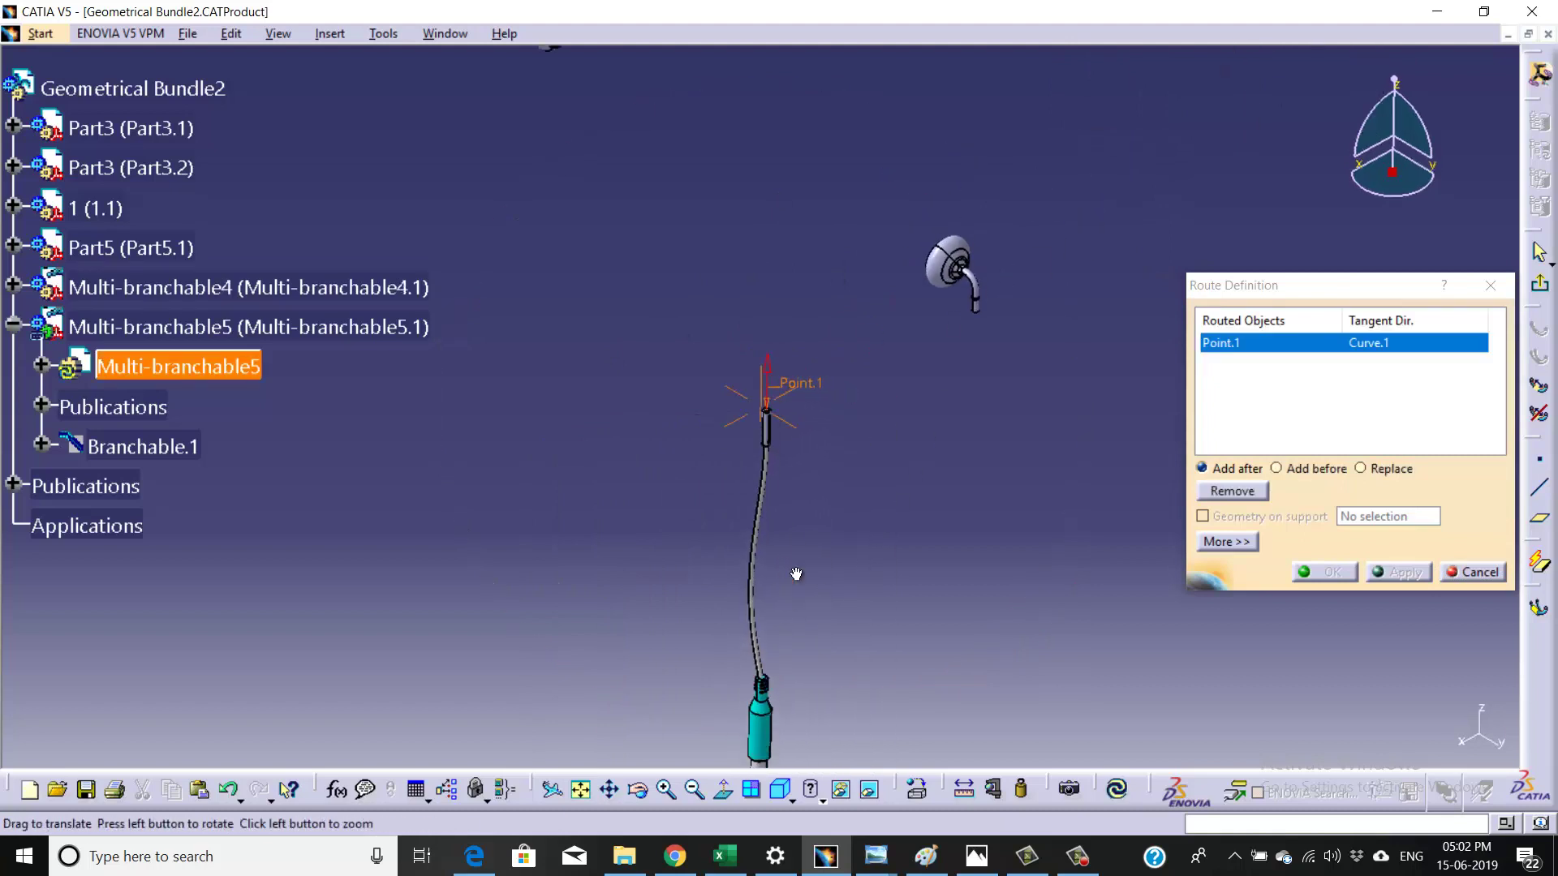
{"action": "mouse_move", "coordinate": [780, 401]}
{"action": "middle_mouse_down"}
{"action": "mouse_move", "coordinate": [897, 289]}
{"action": "mouse_move", "coordinate": [755, 402]}
{"action": "middle_mouse_up"}
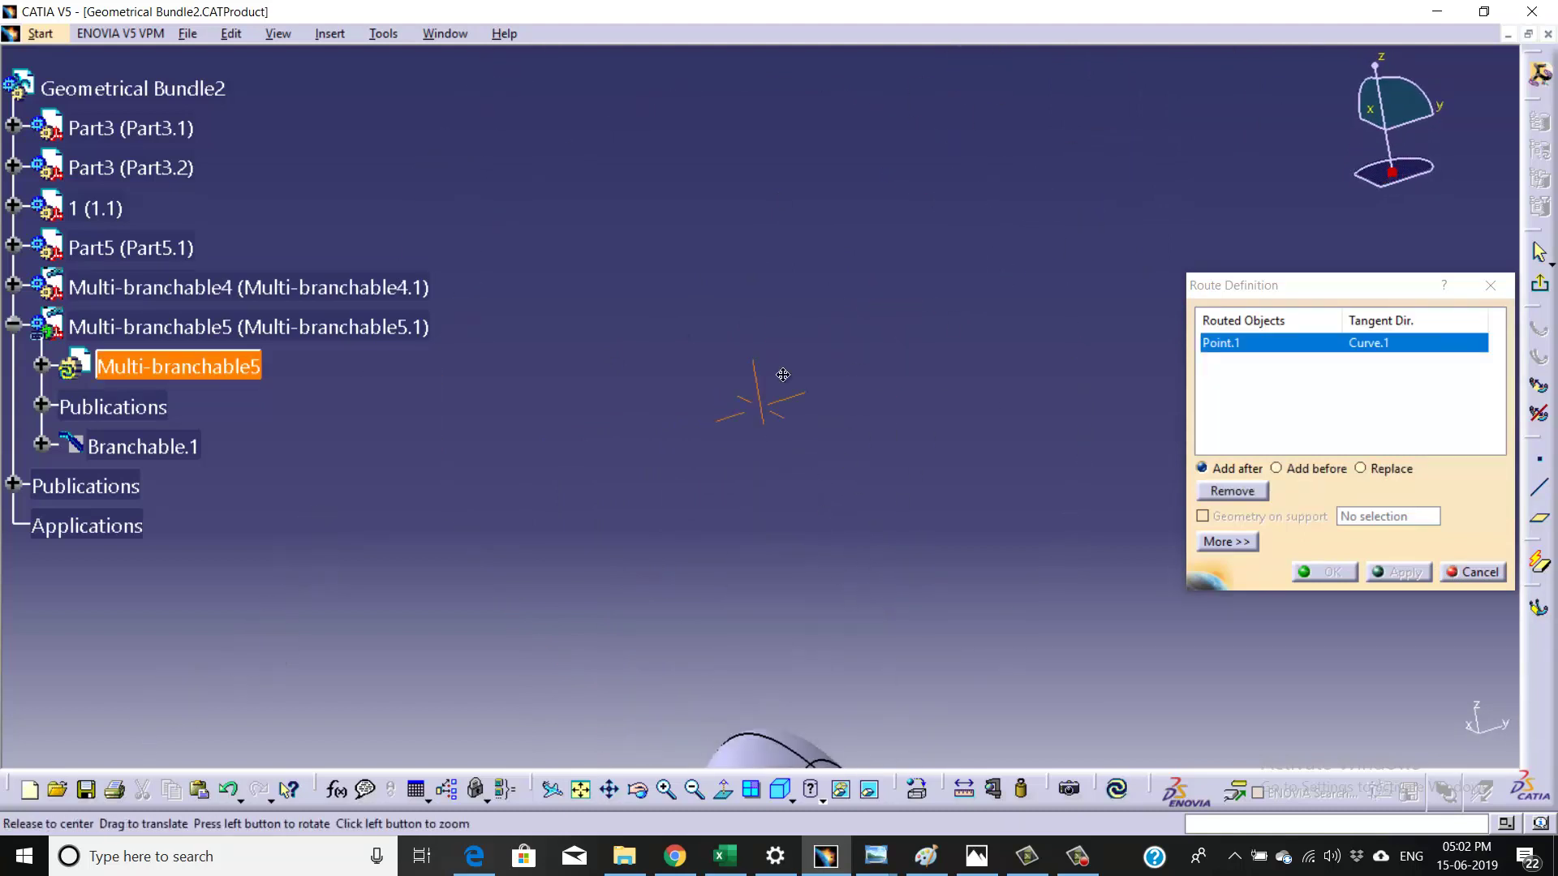
{"action": "scroll", "coordinate": [756, 402], "scroll_direction": "up", "scroll_amount": 5}
{"action": "middle_click_drag", "start_coordinate": [955, 630], "coordinate": [780, 402]}
{"action": "scroll", "coordinate": [779, 402], "scroll_direction": "up", "scroll_amount": 5}
{"action": "left_click", "coordinate": [907, 273]}
{"action": "left_click", "coordinate": [861, 464]}
{"action": "scroll", "coordinate": [862, 462], "scroll_direction": "down", "scroll_amount": 6}
{"action": "mouse_move", "coordinate": [1036, 300]}
{"action": "middle_mouse_down"}
{"action": "mouse_move", "coordinate": [990, 444]}
{"action": "mouse_move", "coordinate": [1000, 351]}
{"action": "mouse_move", "coordinate": [1035, 421]}
{"action": "middle_mouse_up"}
{"action": "scroll", "coordinate": [1000, 351], "scroll_direction": "up", "scroll_amount": 4}
- Set Multi-branchable5's cable slack to 5% and confirm the branch definition (about 1000 mm)
{"action": "left_click", "coordinate": [1319, 572]}
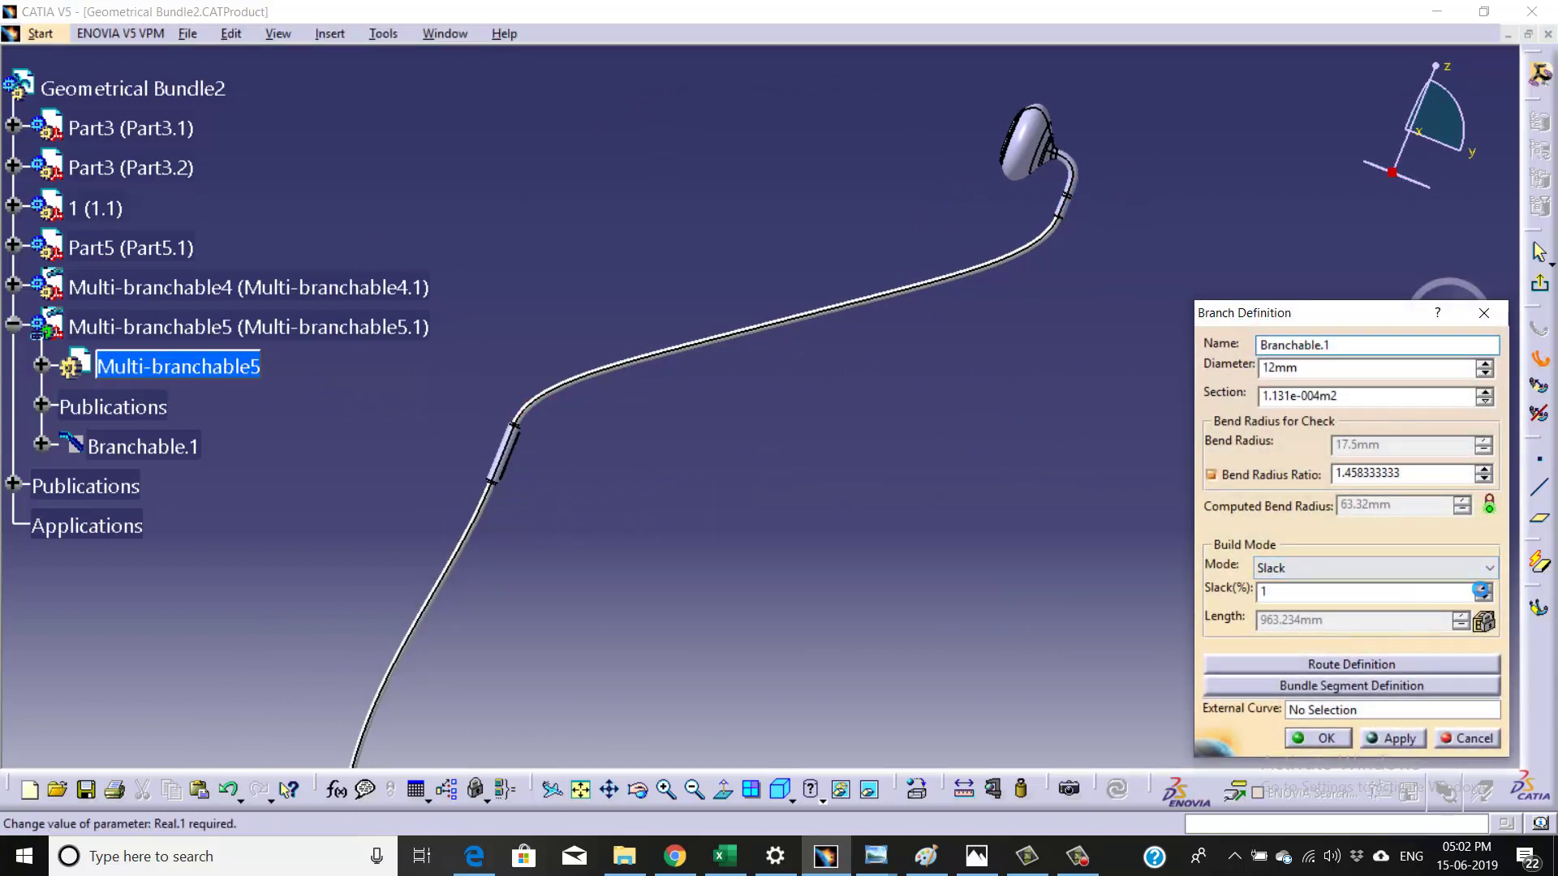
{"action": "left_click", "coordinate": [1482, 587]}
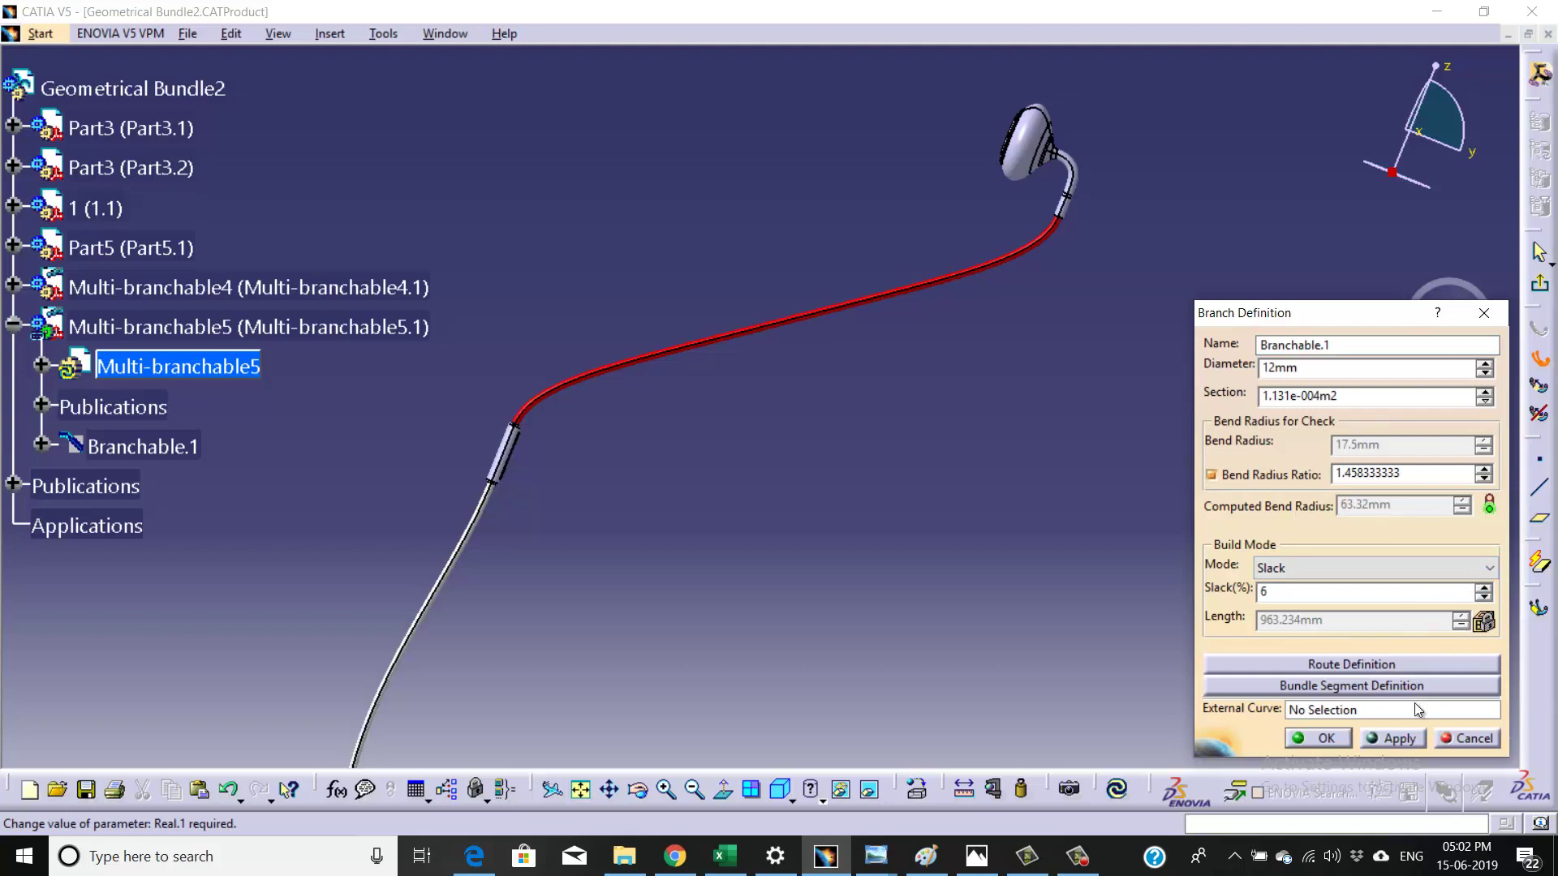
{"action": "left_click", "coordinate": [1398, 739]}
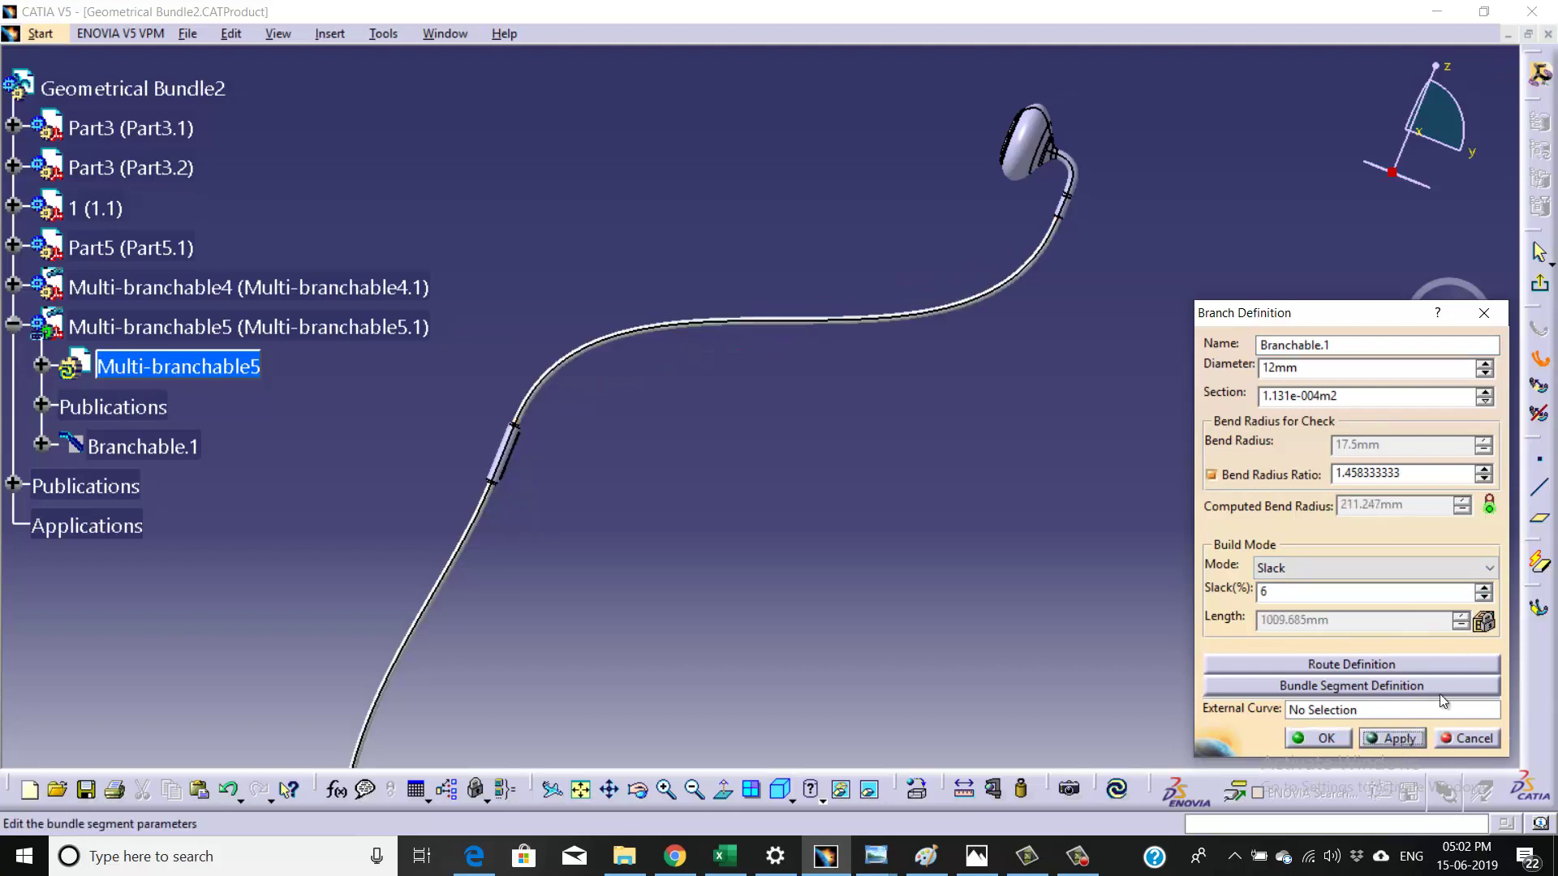
{"action": "left_click", "coordinate": [1484, 597]}
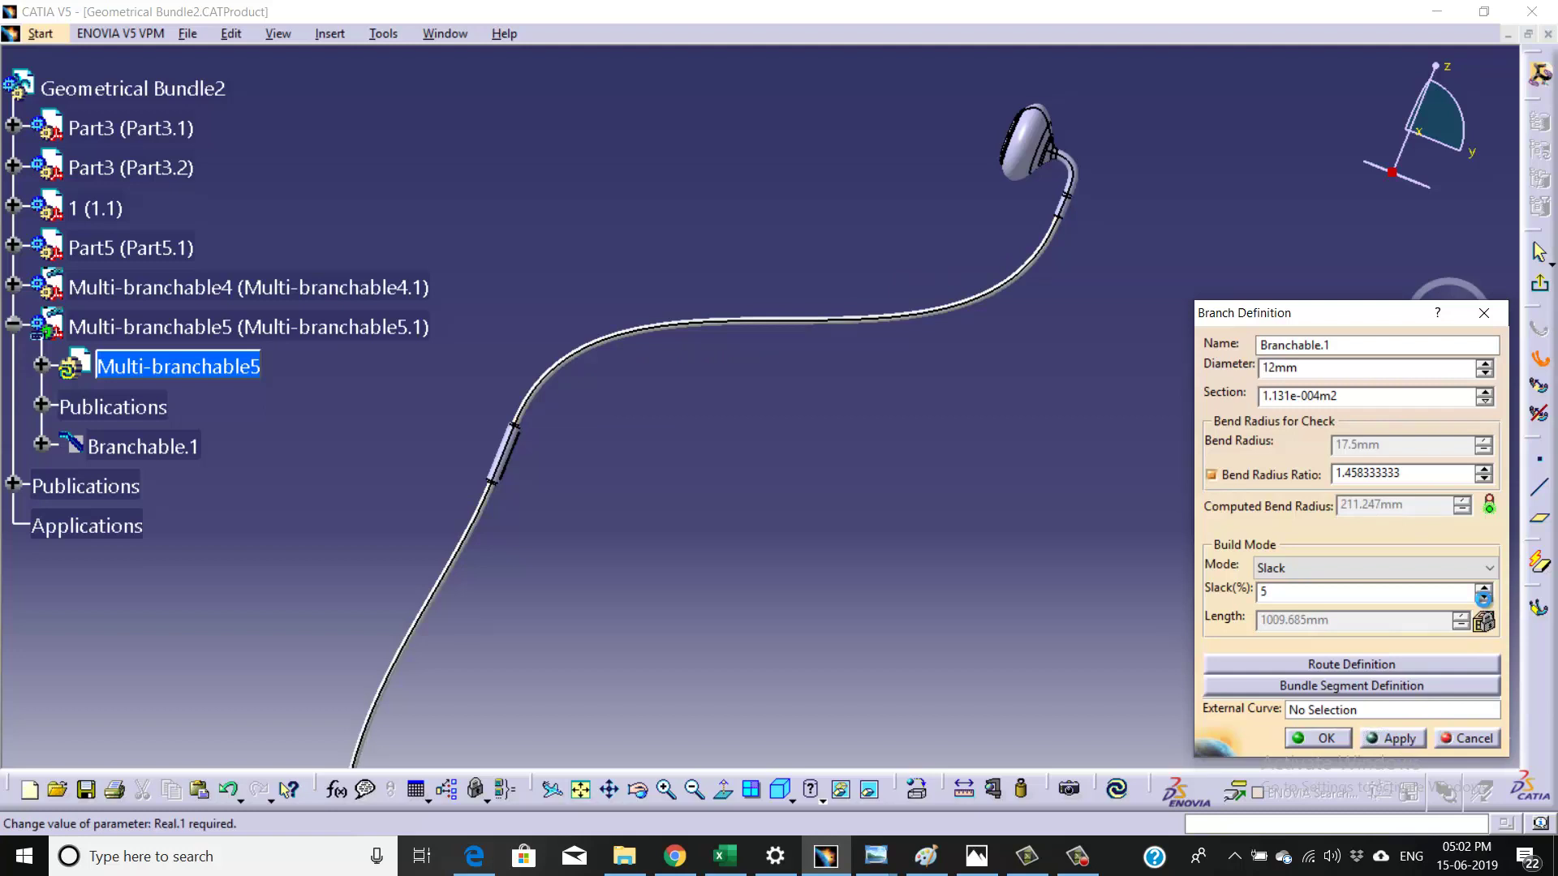
{"action": "left_click", "coordinate": [1484, 597]}
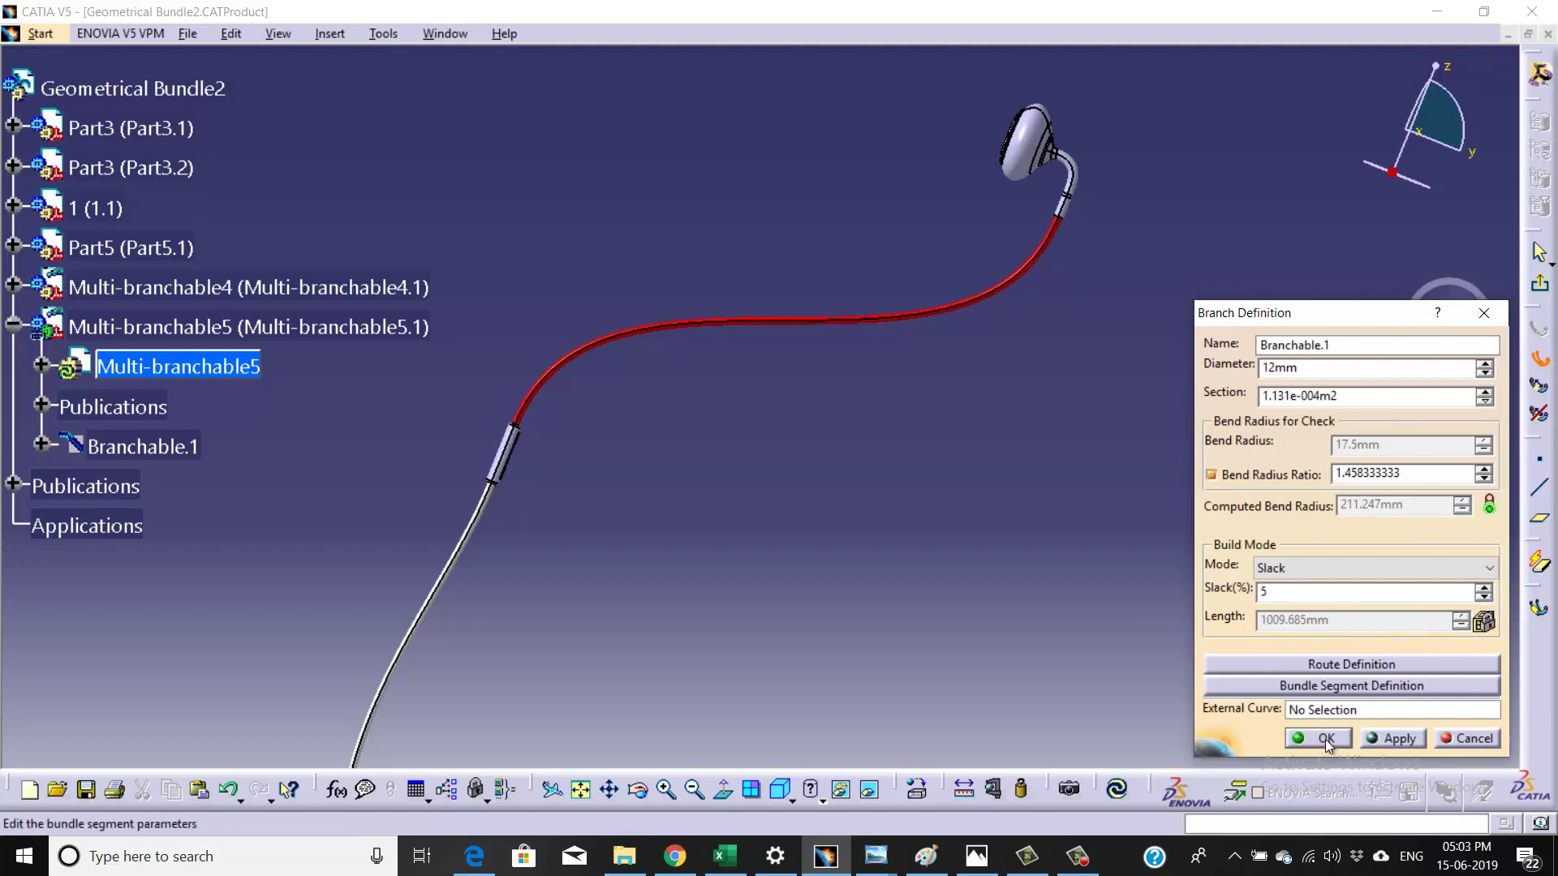
{"action": "left_click", "coordinate": [1388, 737]}
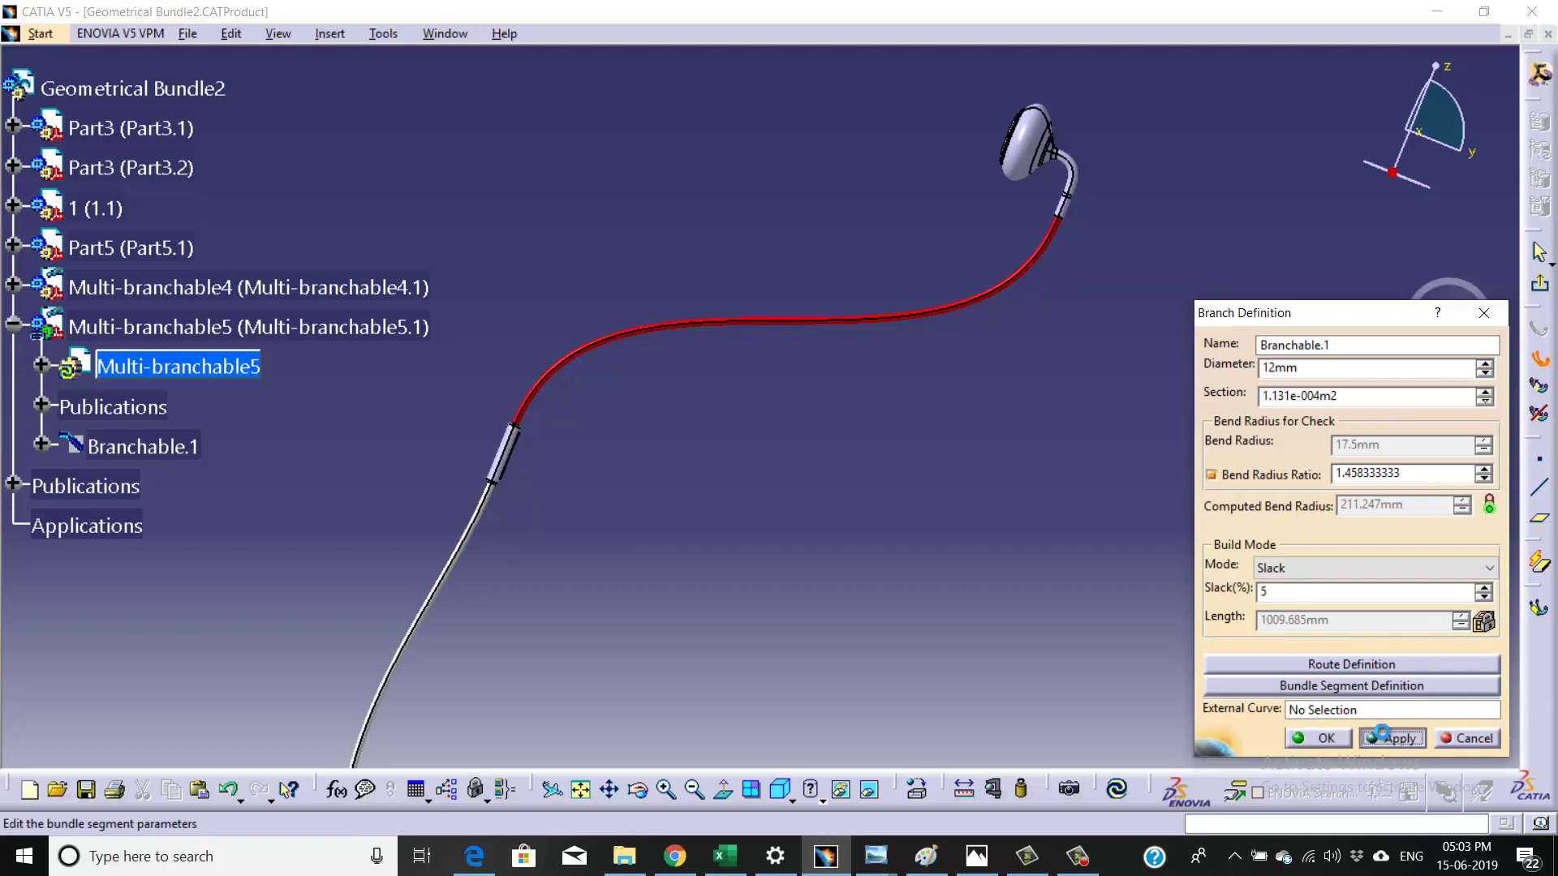
{"action": "left_click", "coordinate": [1326, 738]}
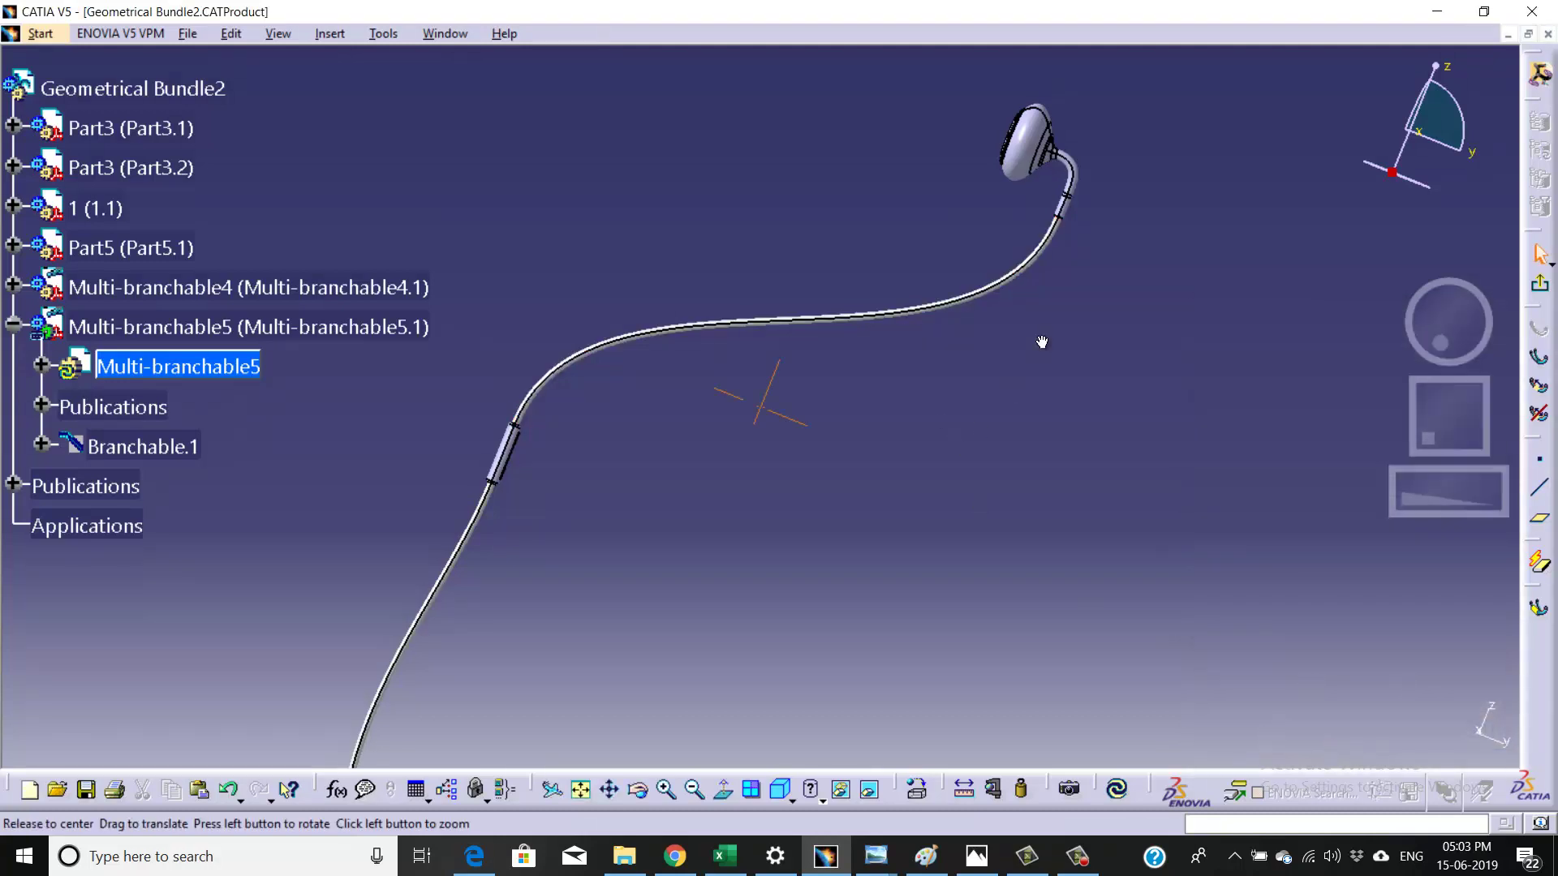
{"action": "scroll", "coordinate": [974, 498], "scroll_direction": "down", "scroll_amount": 5}
{"action": "mouse_move", "coordinate": [910, 322]}
{"action": "middle_mouse_down"}
{"action": "mouse_move", "coordinate": [755, 414]}
{"action": "mouse_move", "coordinate": [925, 414]}
{"action": "middle_mouse_up"}
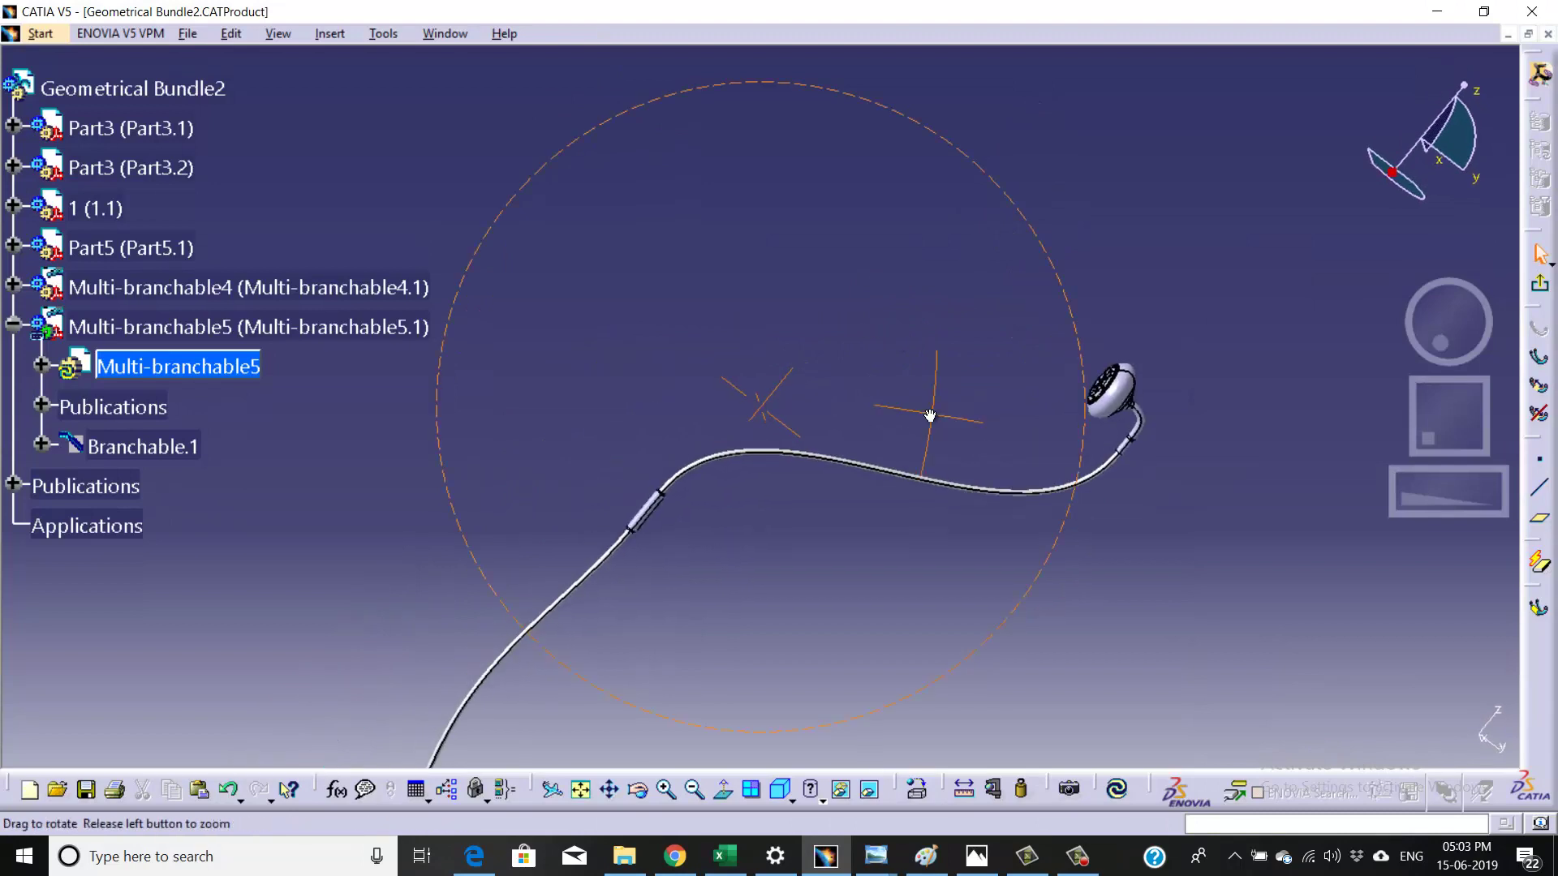
- Collapse Multi-branchable5, activate Geometrical Bundle2, and insert the new Multi-branchable6 document
{"action": "left_click", "coordinate": [18, 328]}
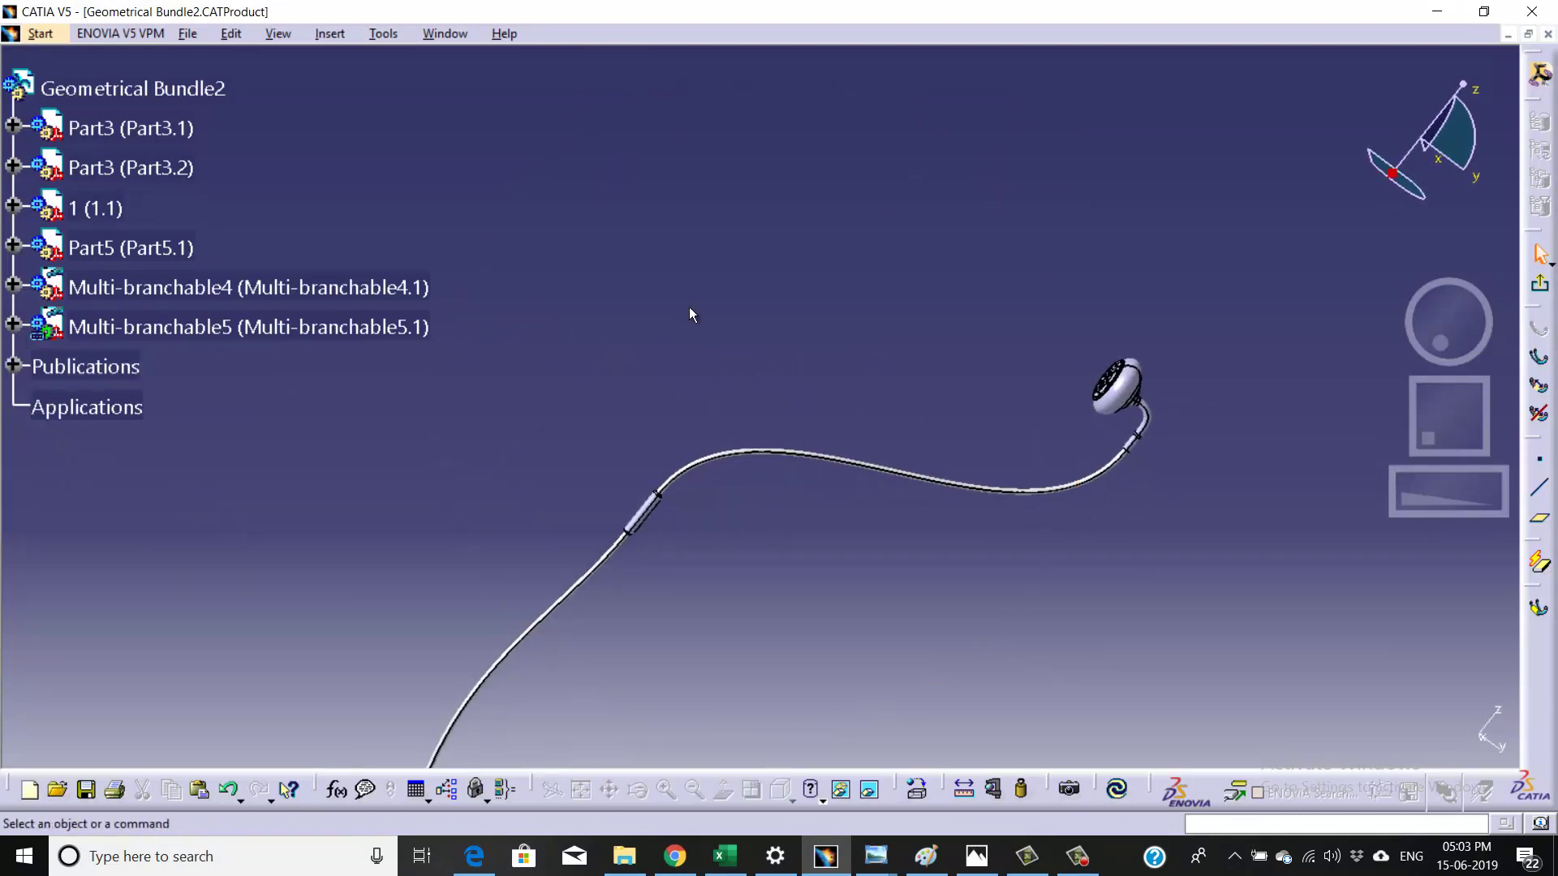
{"action": "double_click", "coordinate": [132, 88]}
{"action": "mouse_move", "coordinate": [812, 275]}
{"action": "middle_mouse_down"}
{"action": "mouse_move", "coordinate": [851, 385]}
{"action": "mouse_move", "coordinate": [780, 366]}
{"action": "mouse_move", "coordinate": [852, 305]}
{"action": "middle_mouse_up"}
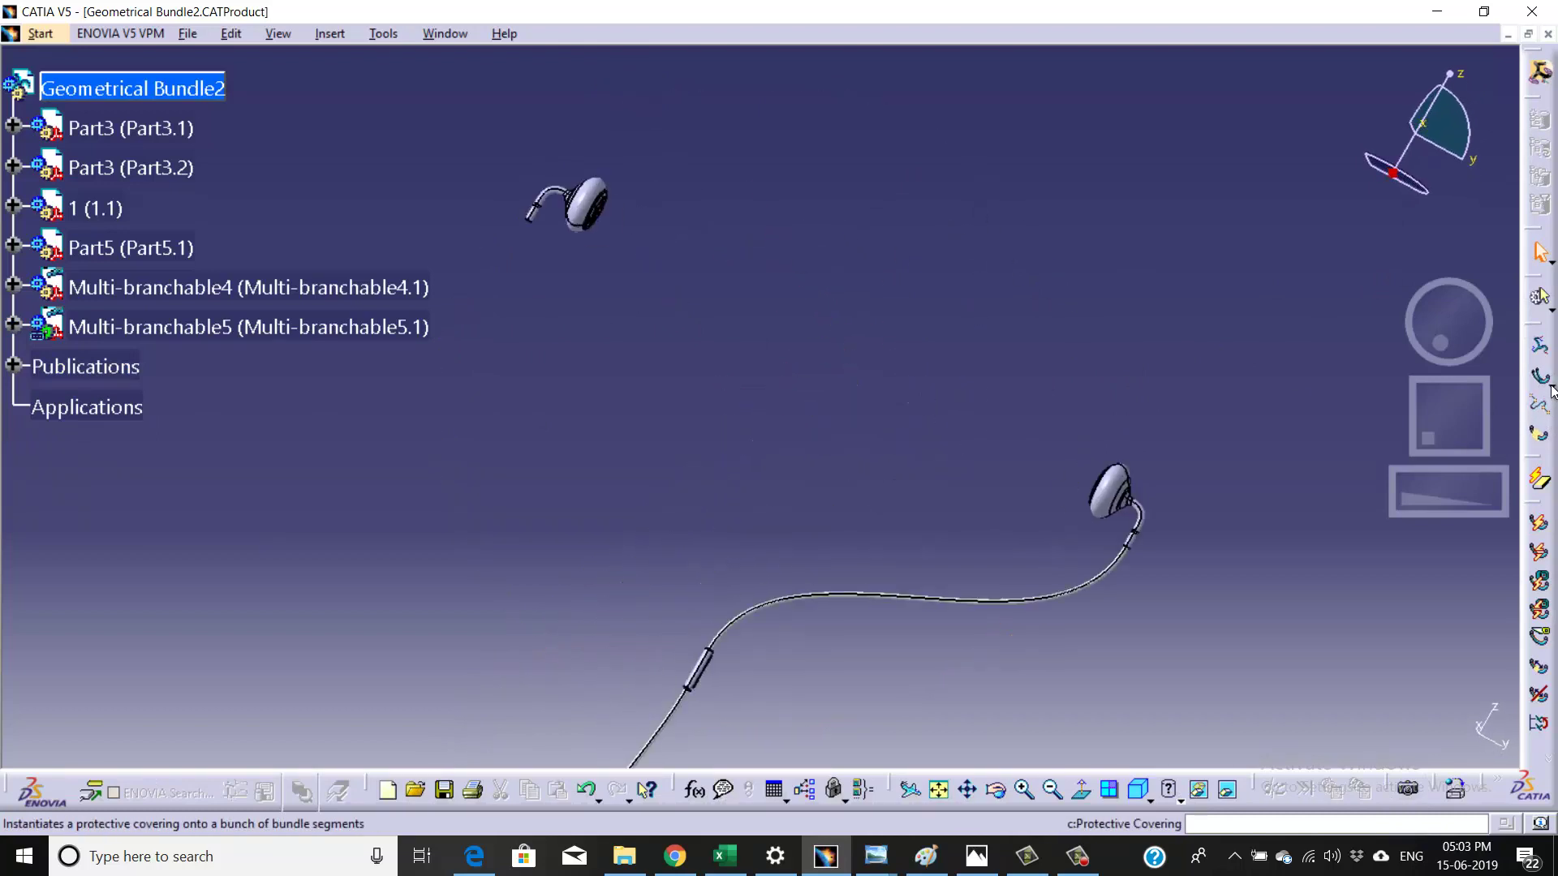
{"action": "left_click", "coordinate": [1538, 405]}
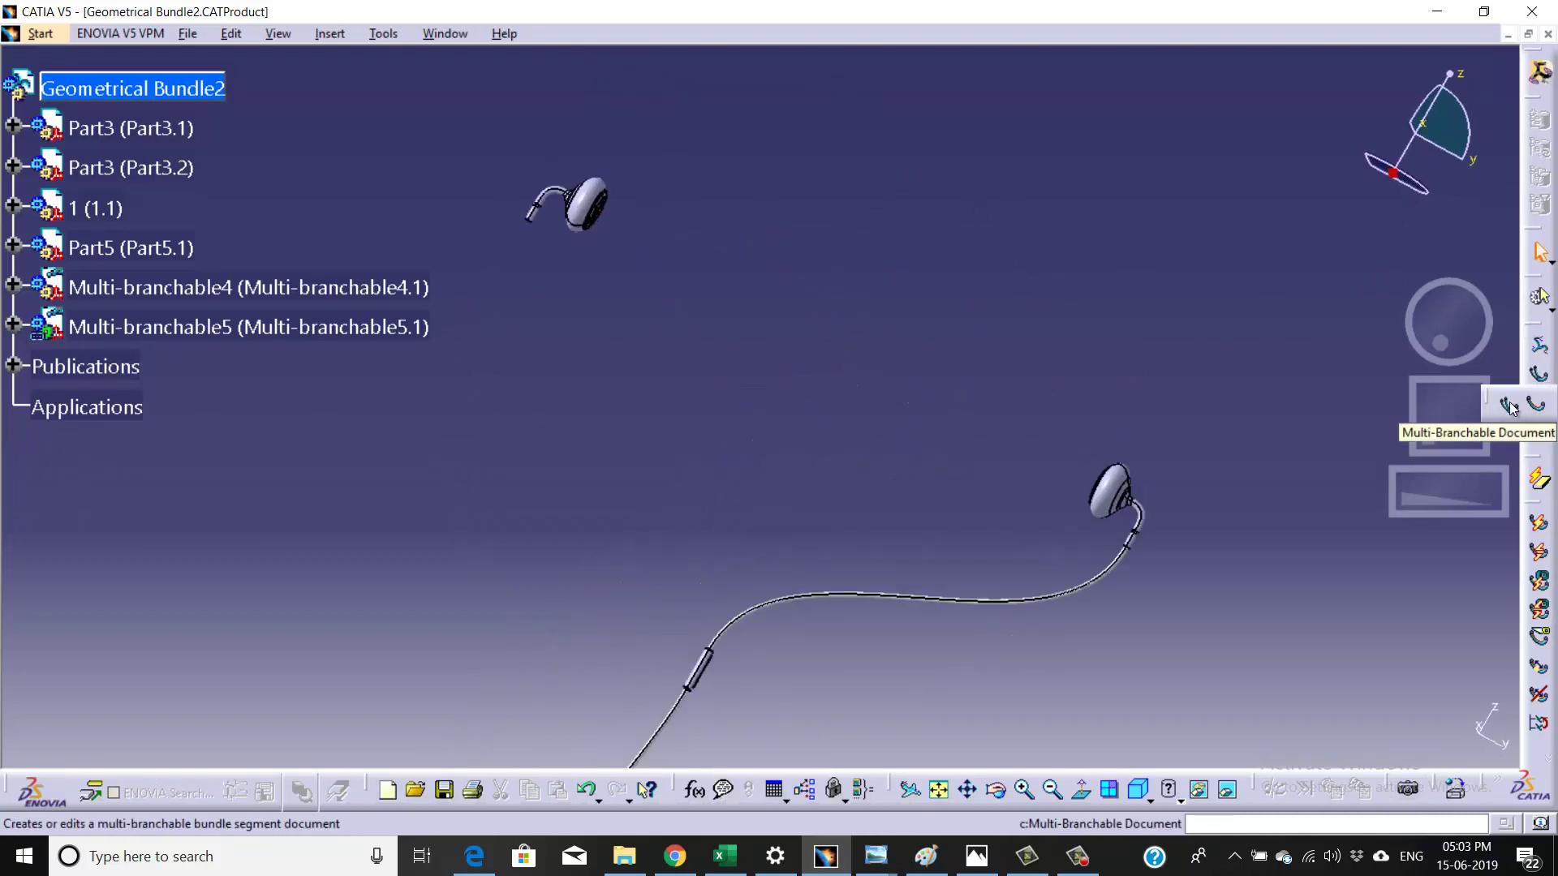
{"action": "left_click", "coordinate": [1509, 406]}
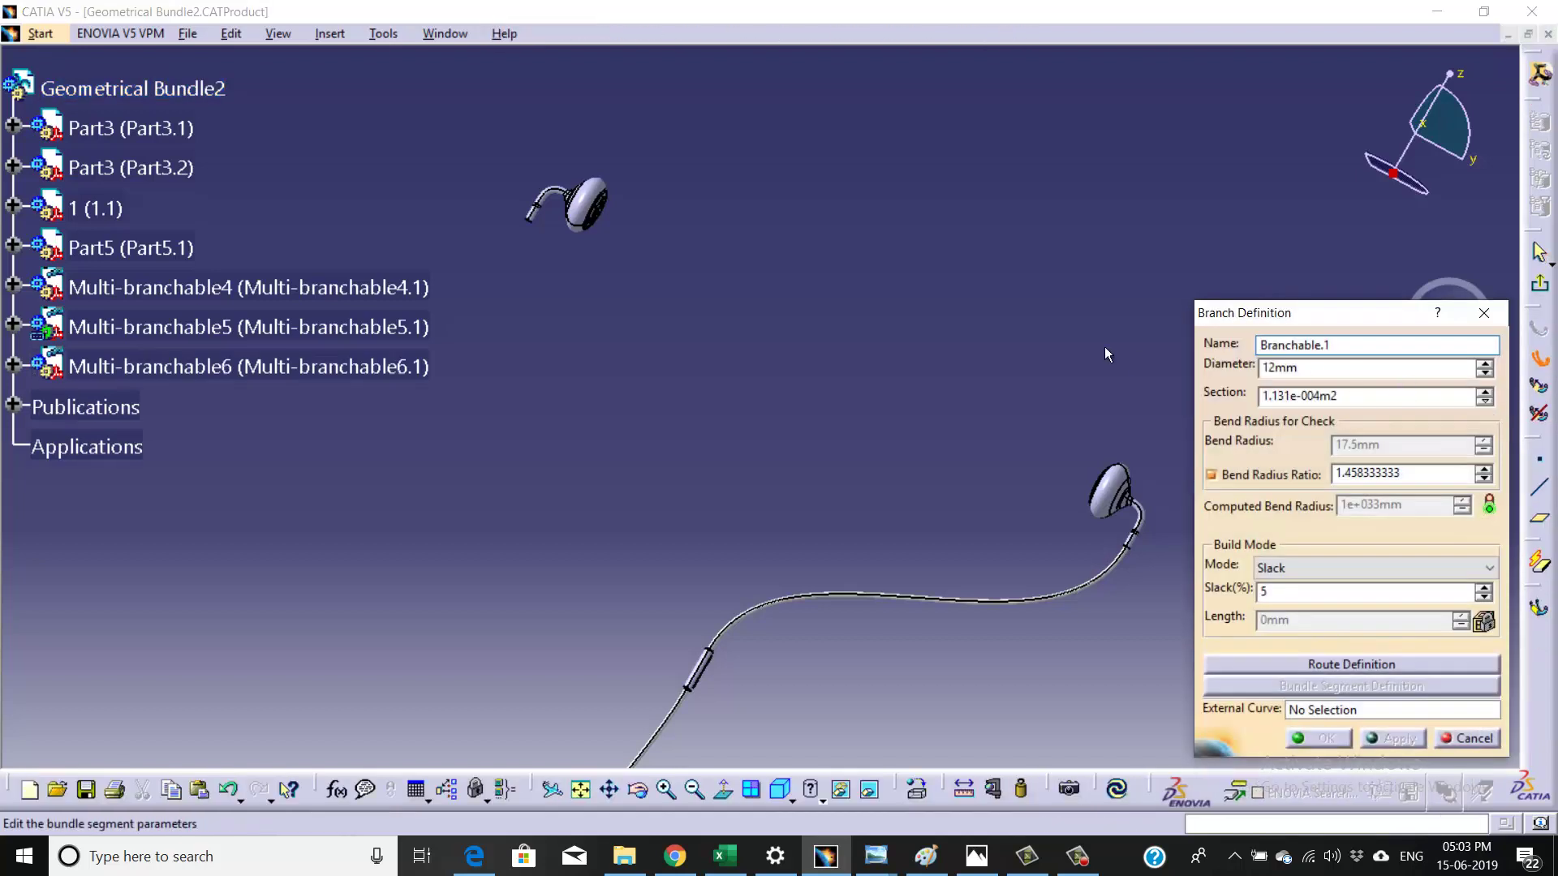
- Route Multi-branchable6 from the volume button connector end to the second earpiece's connector end
{"action": "middle_click_drag", "start_coordinate": [792, 526], "coordinate": [839, 397]}
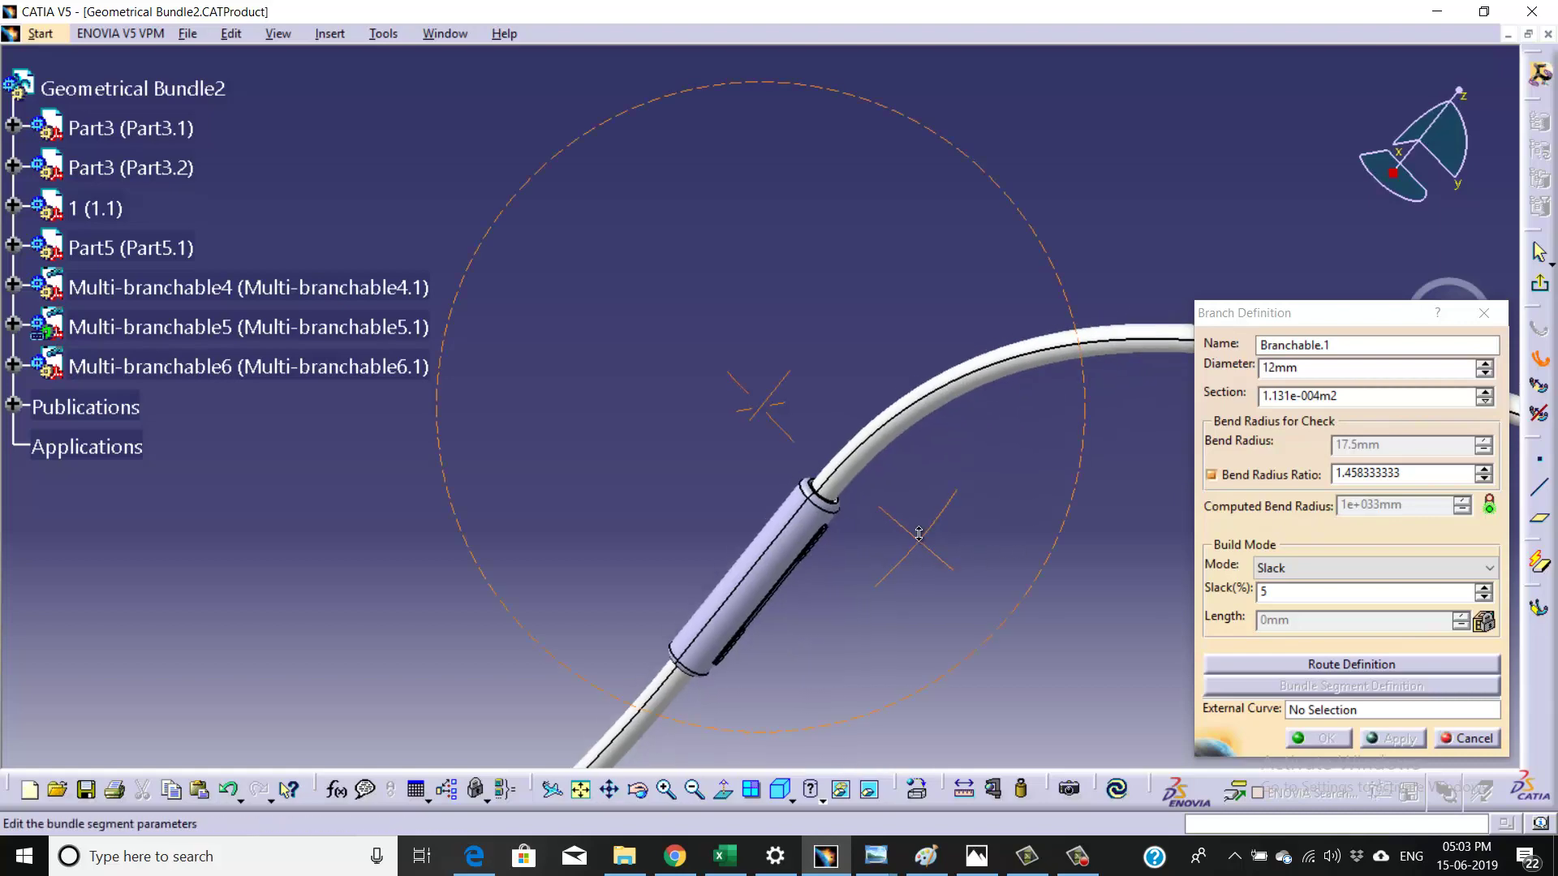
{"action": "mouse_move", "coordinate": [1020, 536]}
{"action": "middle_mouse_down"}
{"action": "mouse_move", "coordinate": [852, 401]}
{"action": "mouse_move", "coordinate": [793, 469]}
{"action": "middle_mouse_up"}
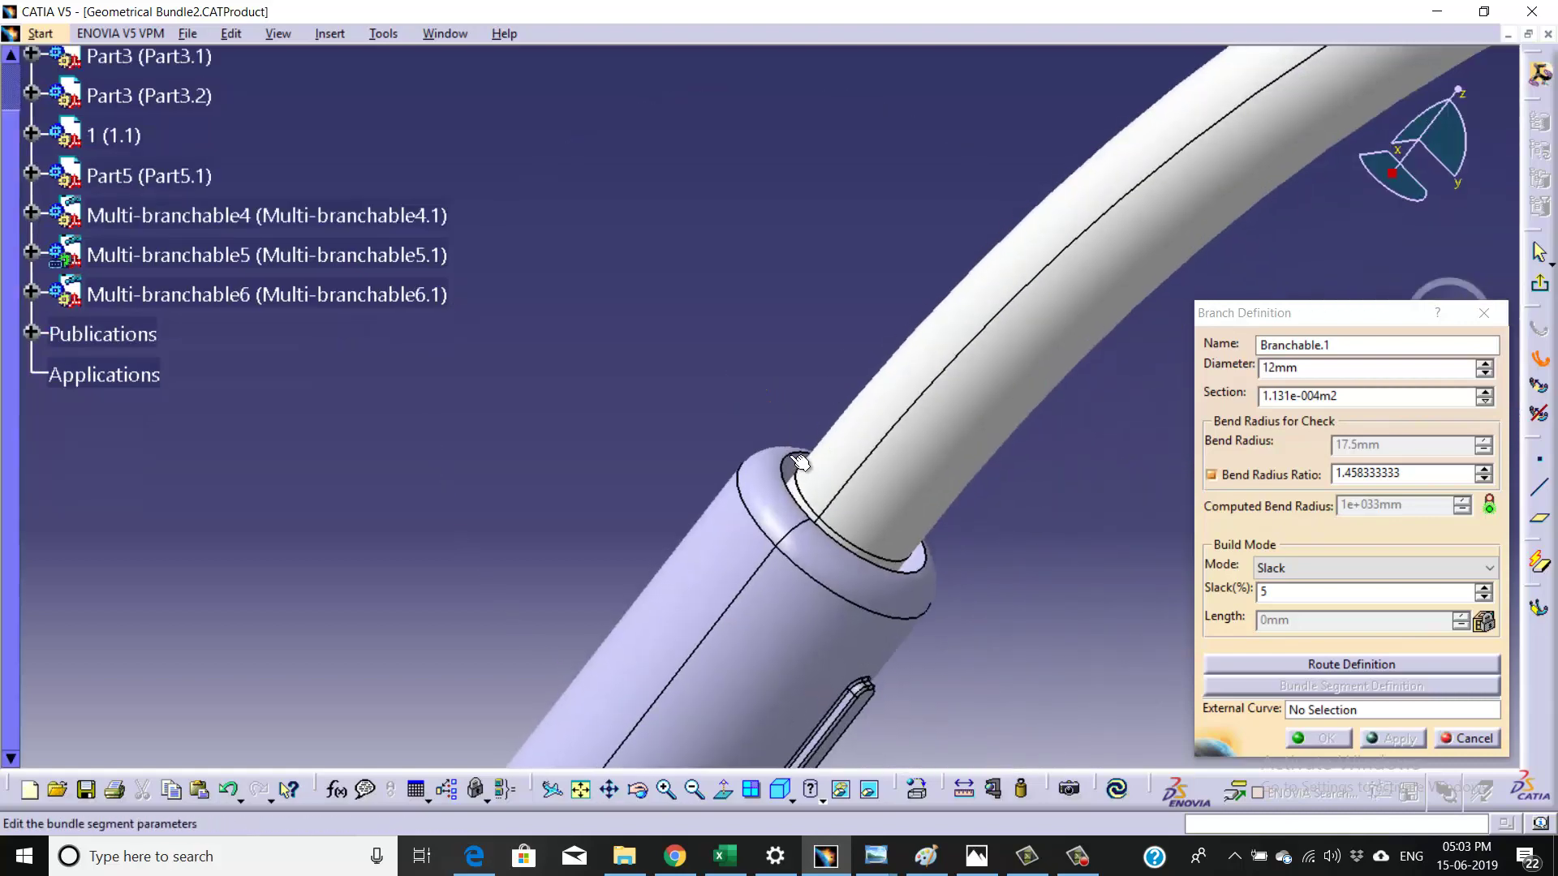
{"action": "left_click", "coordinate": [1330, 664]}
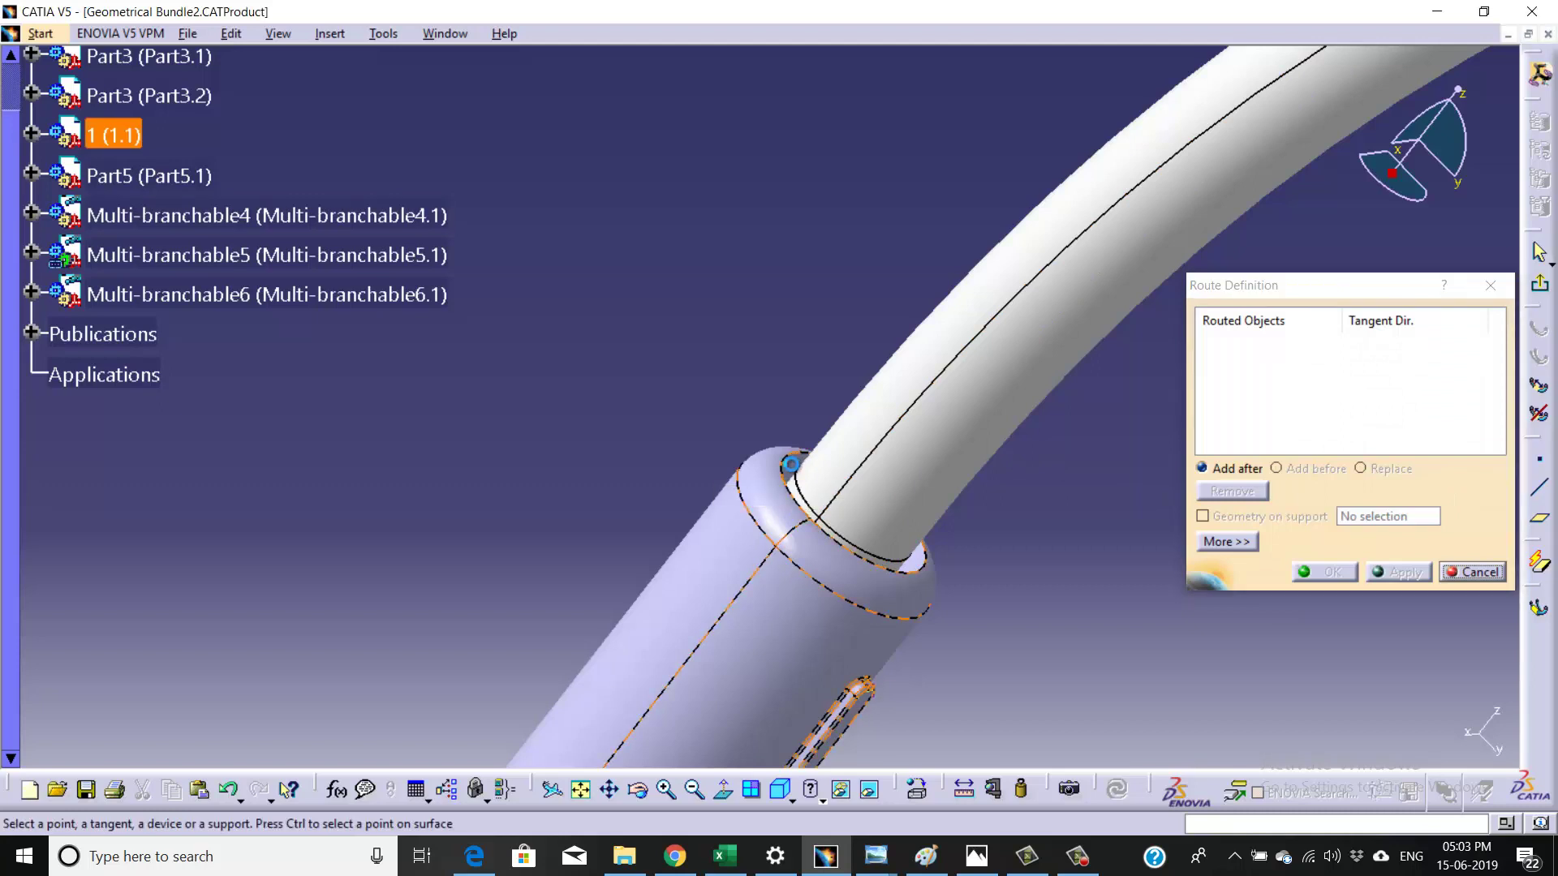
{"action": "left_click", "coordinate": [796, 469]}
{"action": "scroll", "coordinate": [798, 469], "scroll_direction": "down", "scroll_amount": 5}
{"action": "mouse_move", "coordinate": [782, 444]}
{"action": "middle_mouse_down"}
{"action": "mouse_move", "coordinate": [803, 330]}
{"action": "mouse_move", "coordinate": [770, 337]}
{"action": "mouse_move", "coordinate": [779, 366]}
{"action": "mouse_move", "coordinate": [790, 270]}
{"action": "mouse_move", "coordinate": [829, 548]}
{"action": "mouse_move", "coordinate": [867, 256]}
{"action": "middle_mouse_up"}
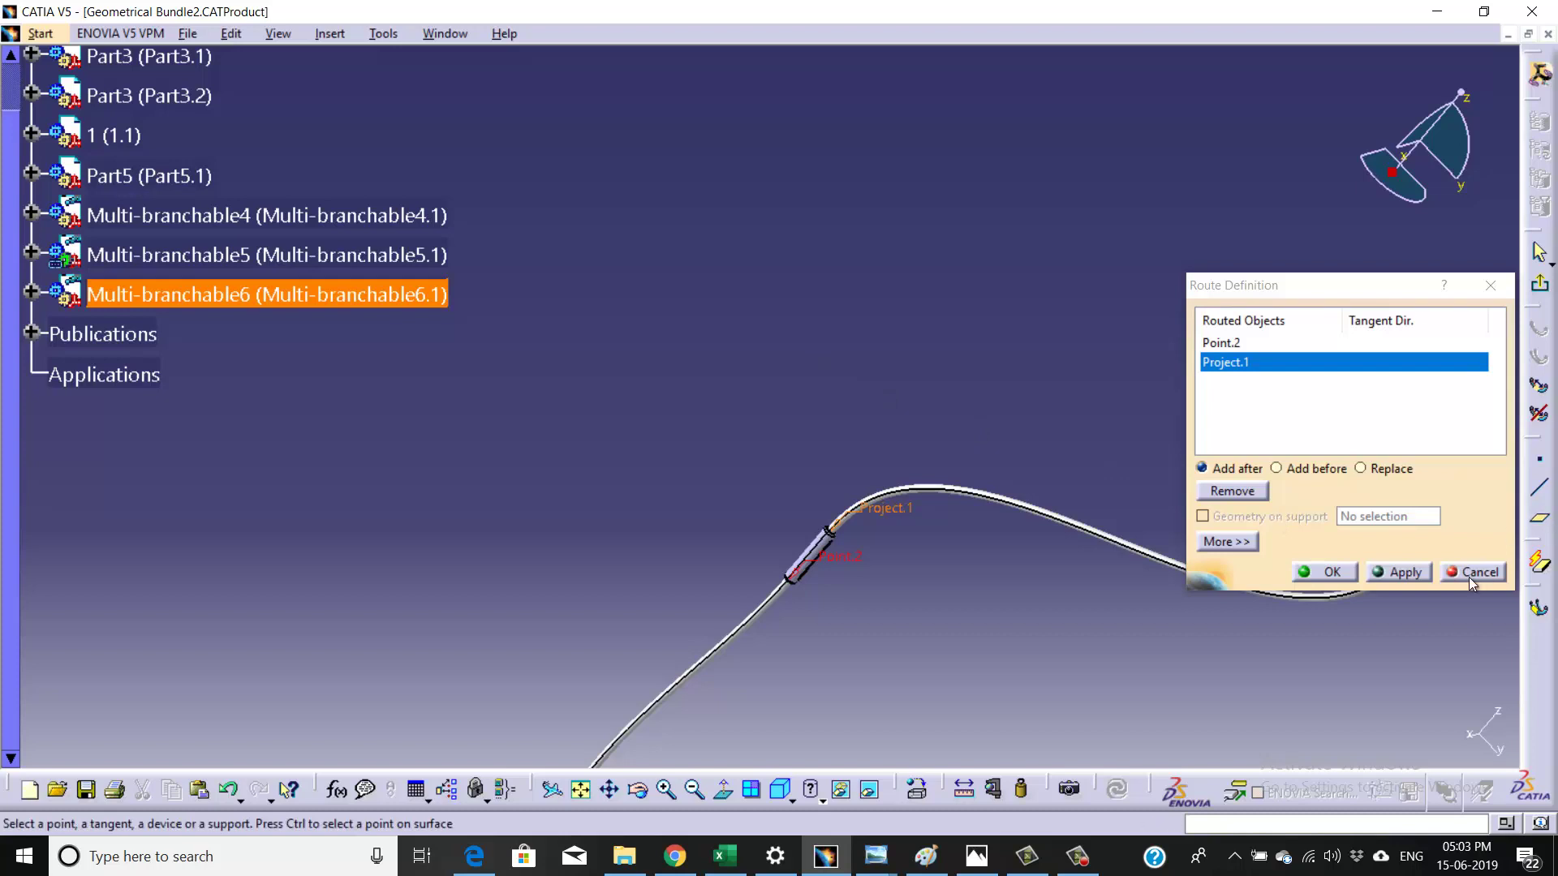
{"action": "middle_click_drag", "start_coordinate": [860, 274], "coordinate": [883, 439]}
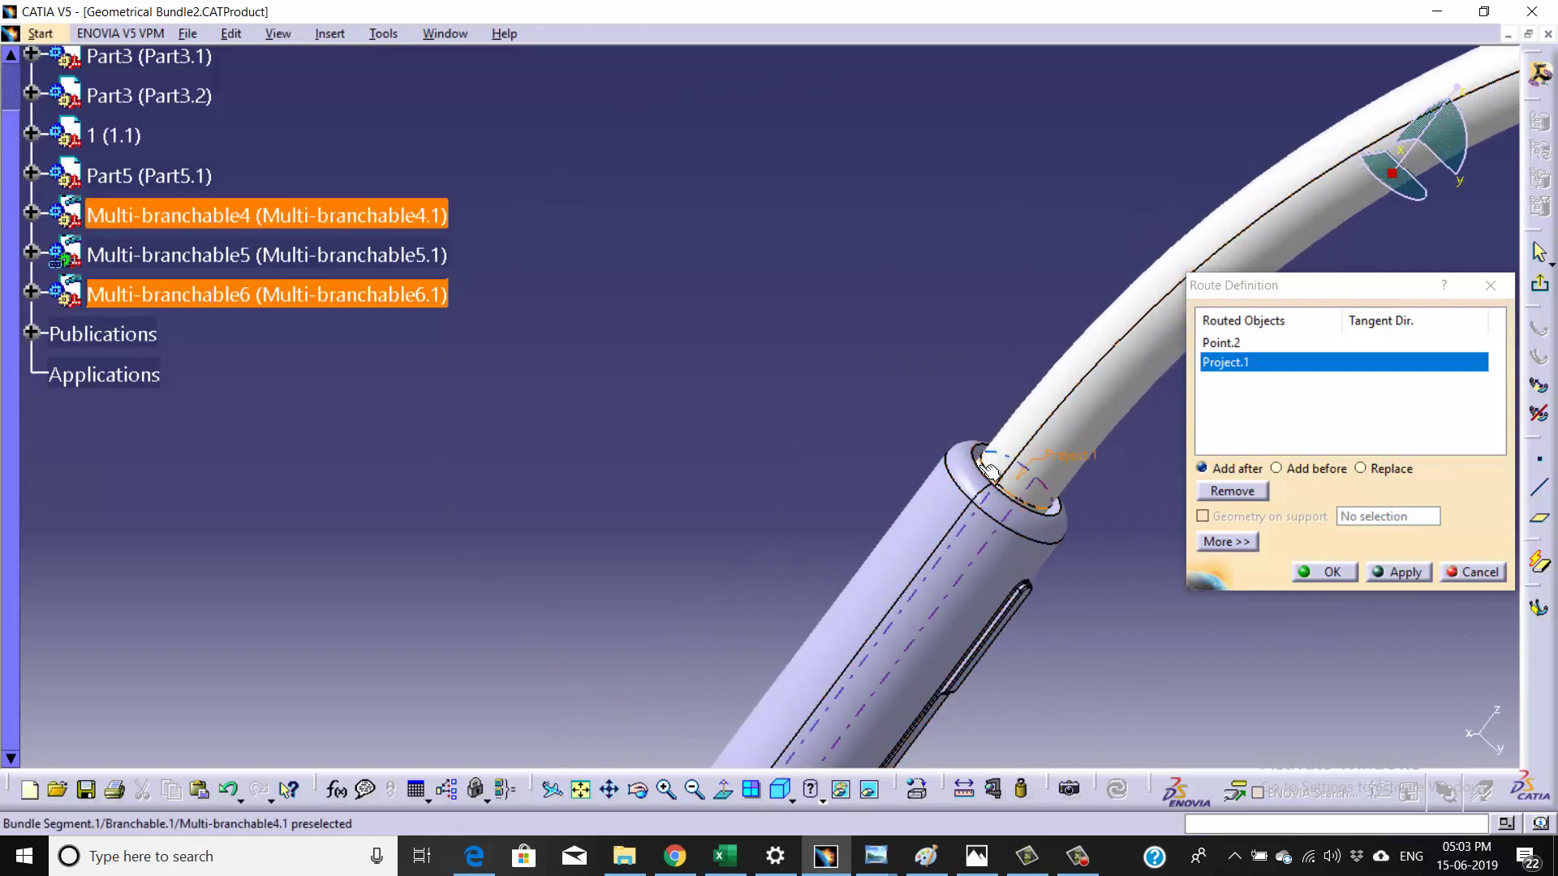
{"action": "mouse_move", "coordinate": [937, 304]}
{"action": "middle_mouse_down", "text": "ctrl"}
{"action": "mouse_move", "coordinate": [943, 439]}
{"action": "mouse_move", "coordinate": [867, 492]}
{"action": "mouse_move", "coordinate": [779, 256]}
{"action": "mouse_move", "coordinate": [803, 475]}
{"action": "mouse_move", "coordinate": [852, 463]}
{"action": "mouse_move", "coordinate": [813, 548]}
{"action": "mouse_move", "coordinate": [840, 487]}
{"action": "mouse_move", "coordinate": [883, 469]}
{"action": "mouse_move", "coordinate": [869, 389]}
{"action": "mouse_move", "coordinate": [841, 343]}
{"action": "middle_mouse_up", "text": "ctrl"}
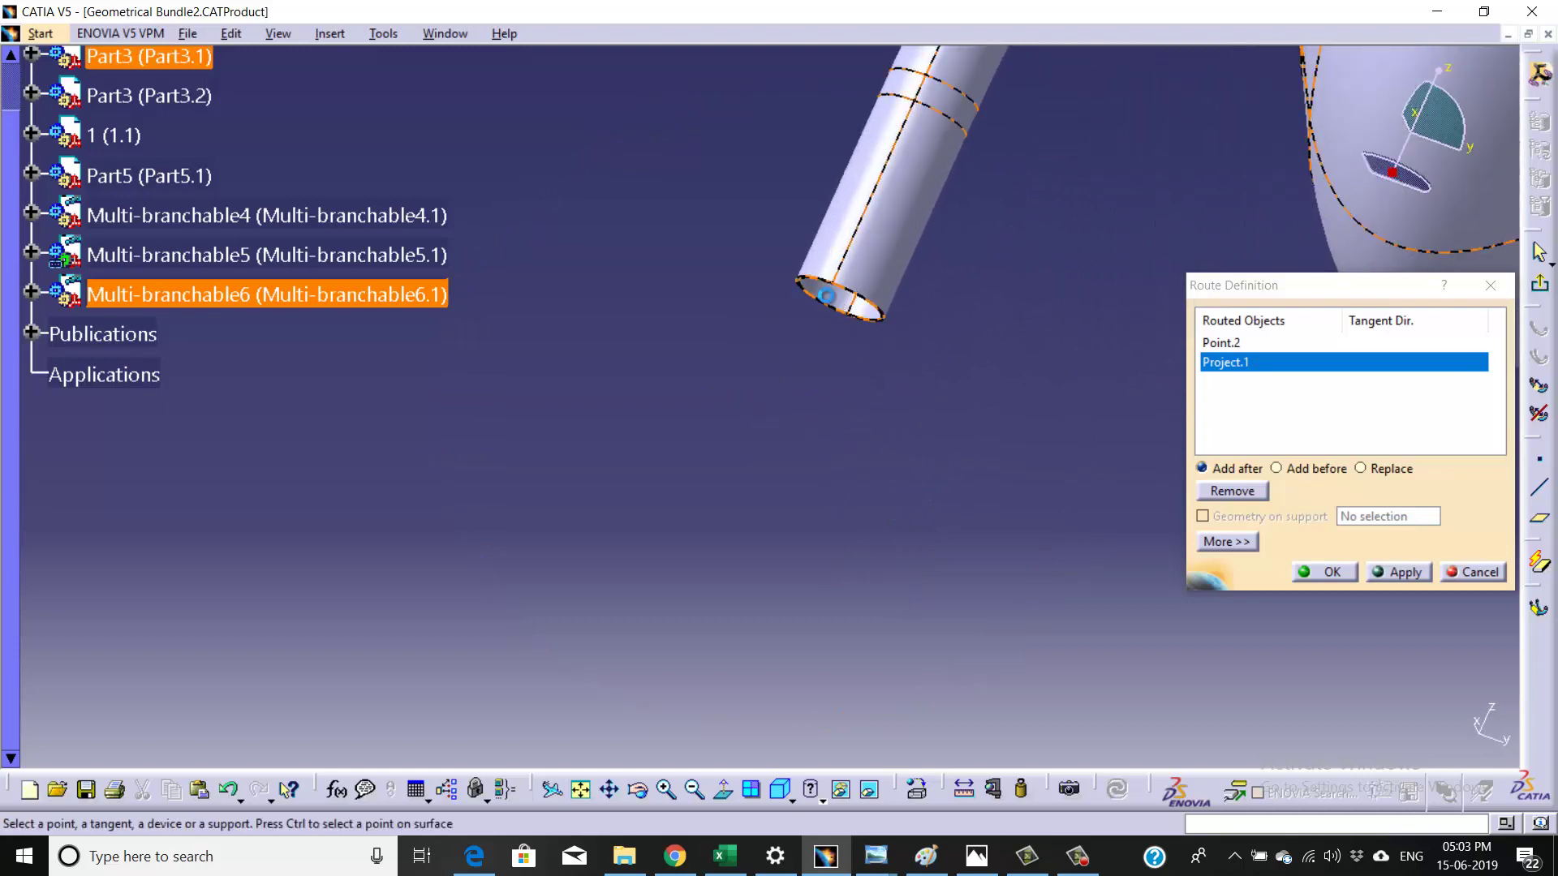
{"action": "left_click", "coordinate": [835, 301]}
{"action": "mouse_move", "coordinate": [946, 342]}
{"action": "middle_mouse_down", "text": "ctrl"}
{"action": "mouse_move", "coordinate": [962, 608]}
{"action": "mouse_move", "coordinate": [1037, 644]}
{"action": "middle_mouse_up", "text": "ctrl"}
{"action": "left_click", "coordinate": [1334, 572]}
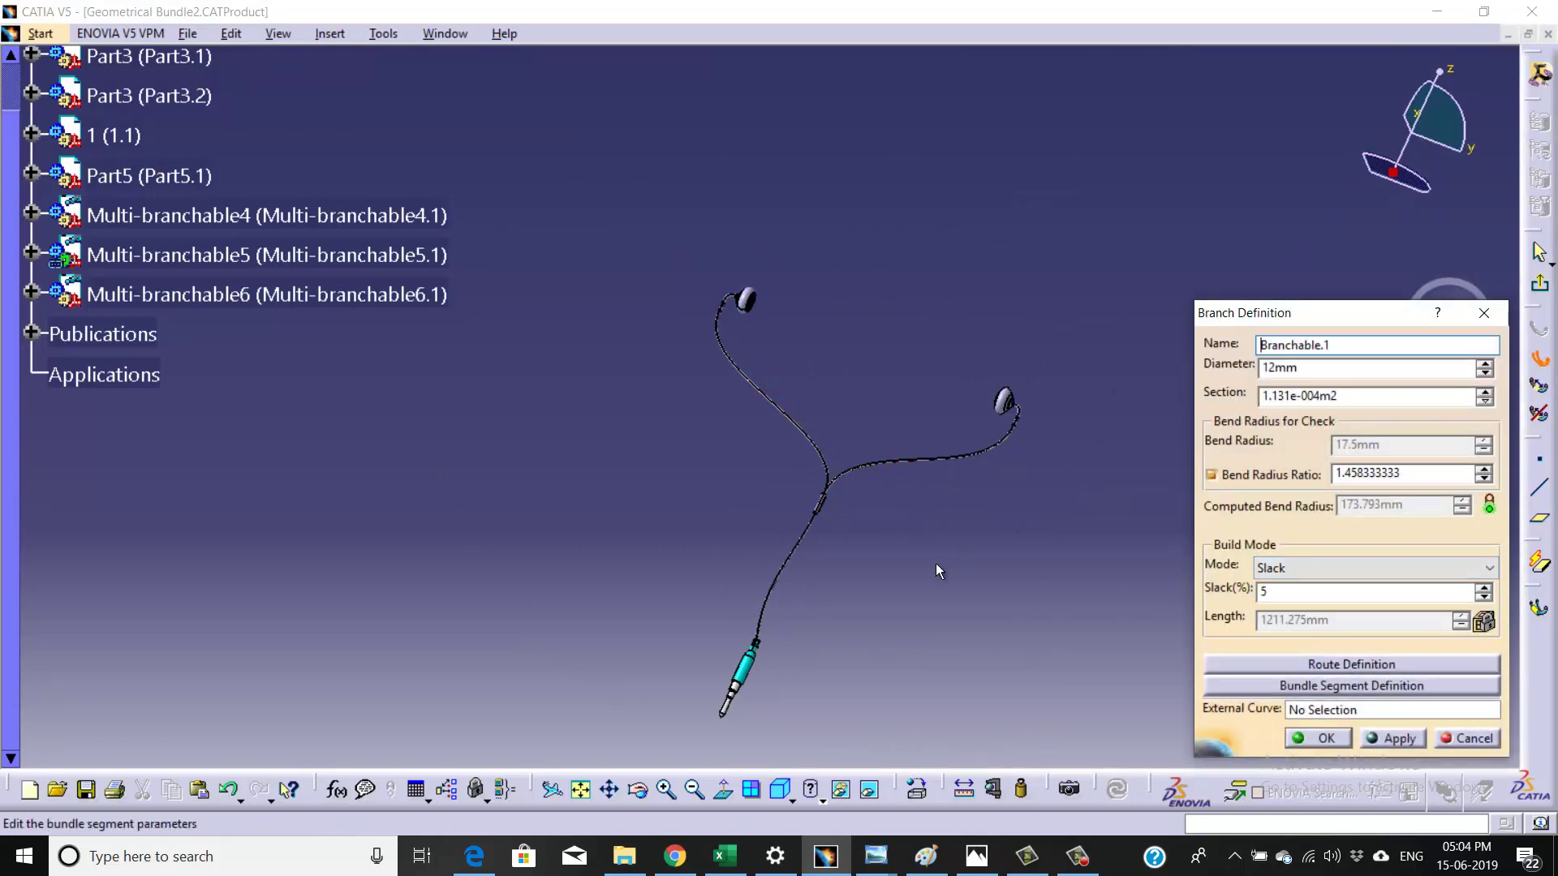
- Apply and close the Multi-branchable6 branch definition, then frame the harness in isometric view
{"action": "middle_click_drag", "start_coordinate": [938, 582], "coordinate": [962, 495], "text": "ctrl"}
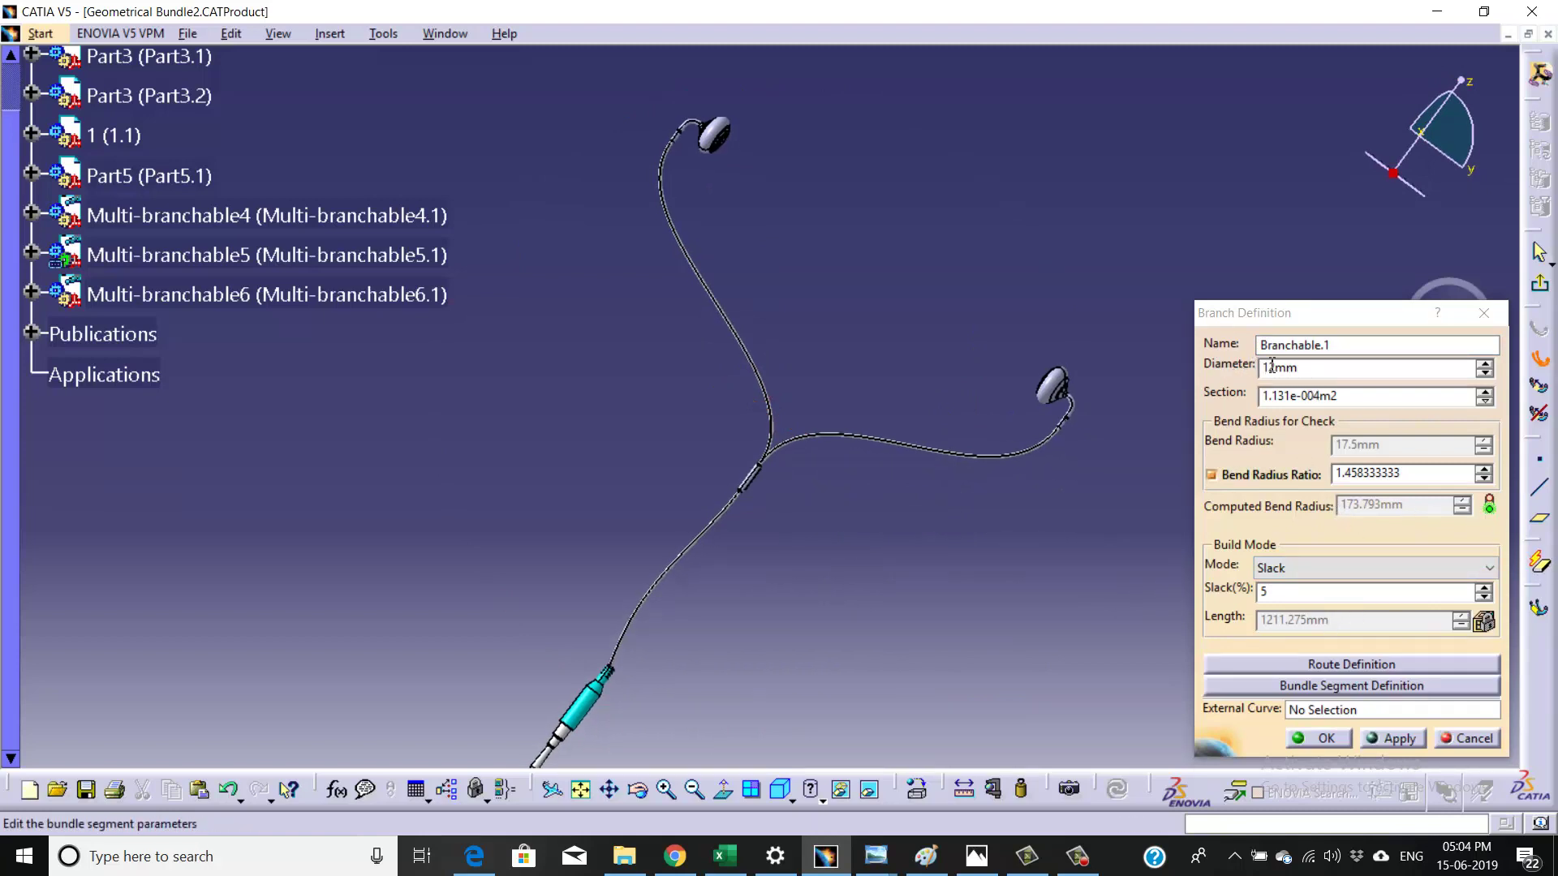
{"action": "left_click", "coordinate": [1393, 740]}
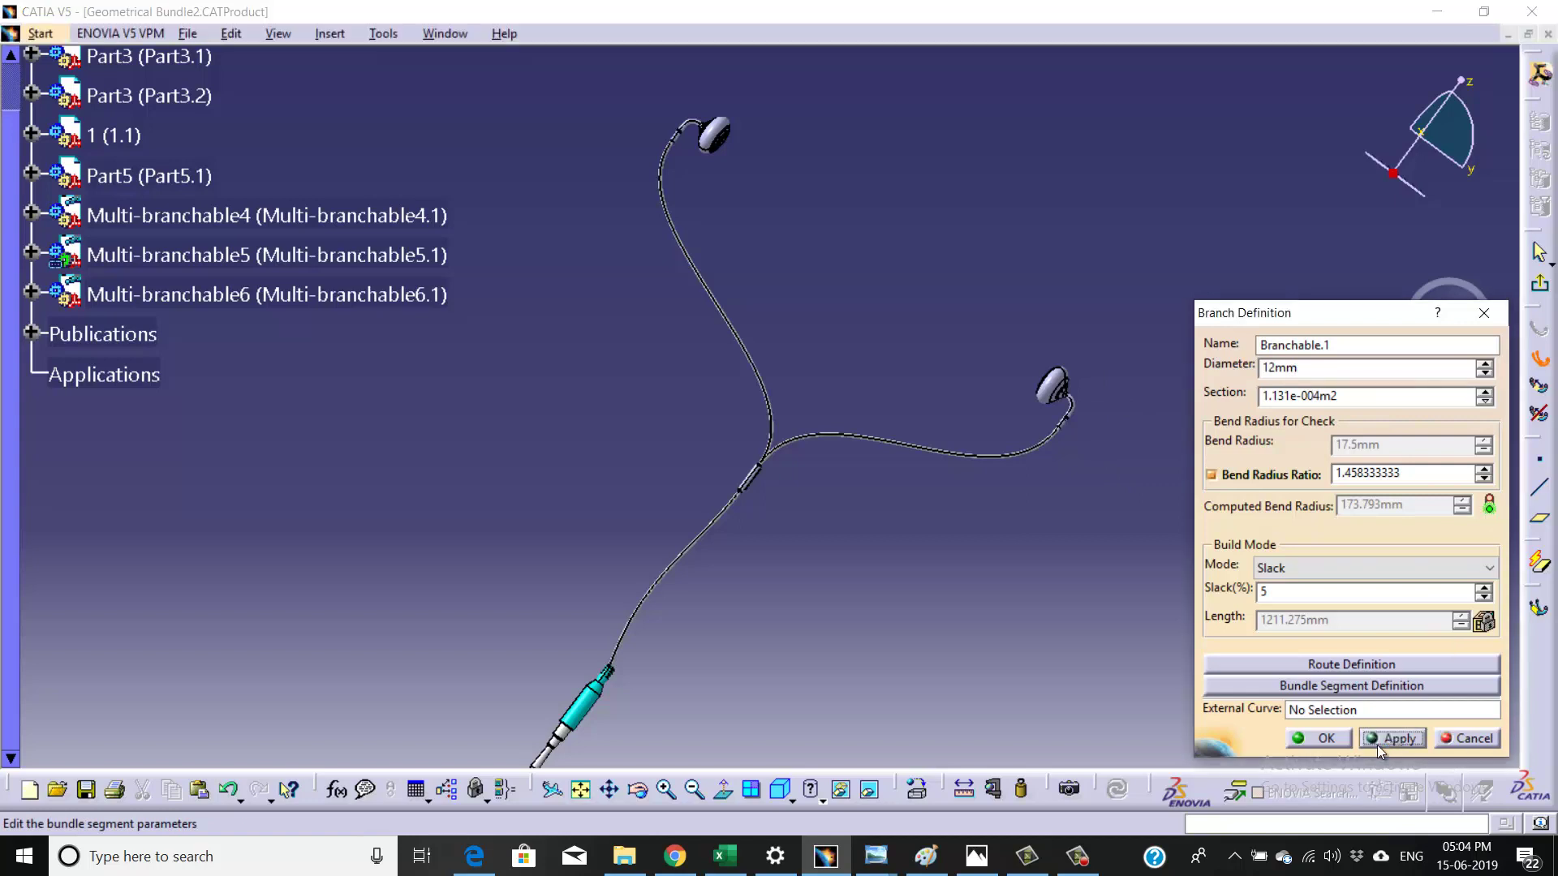
{"action": "left_click", "coordinate": [1326, 738]}
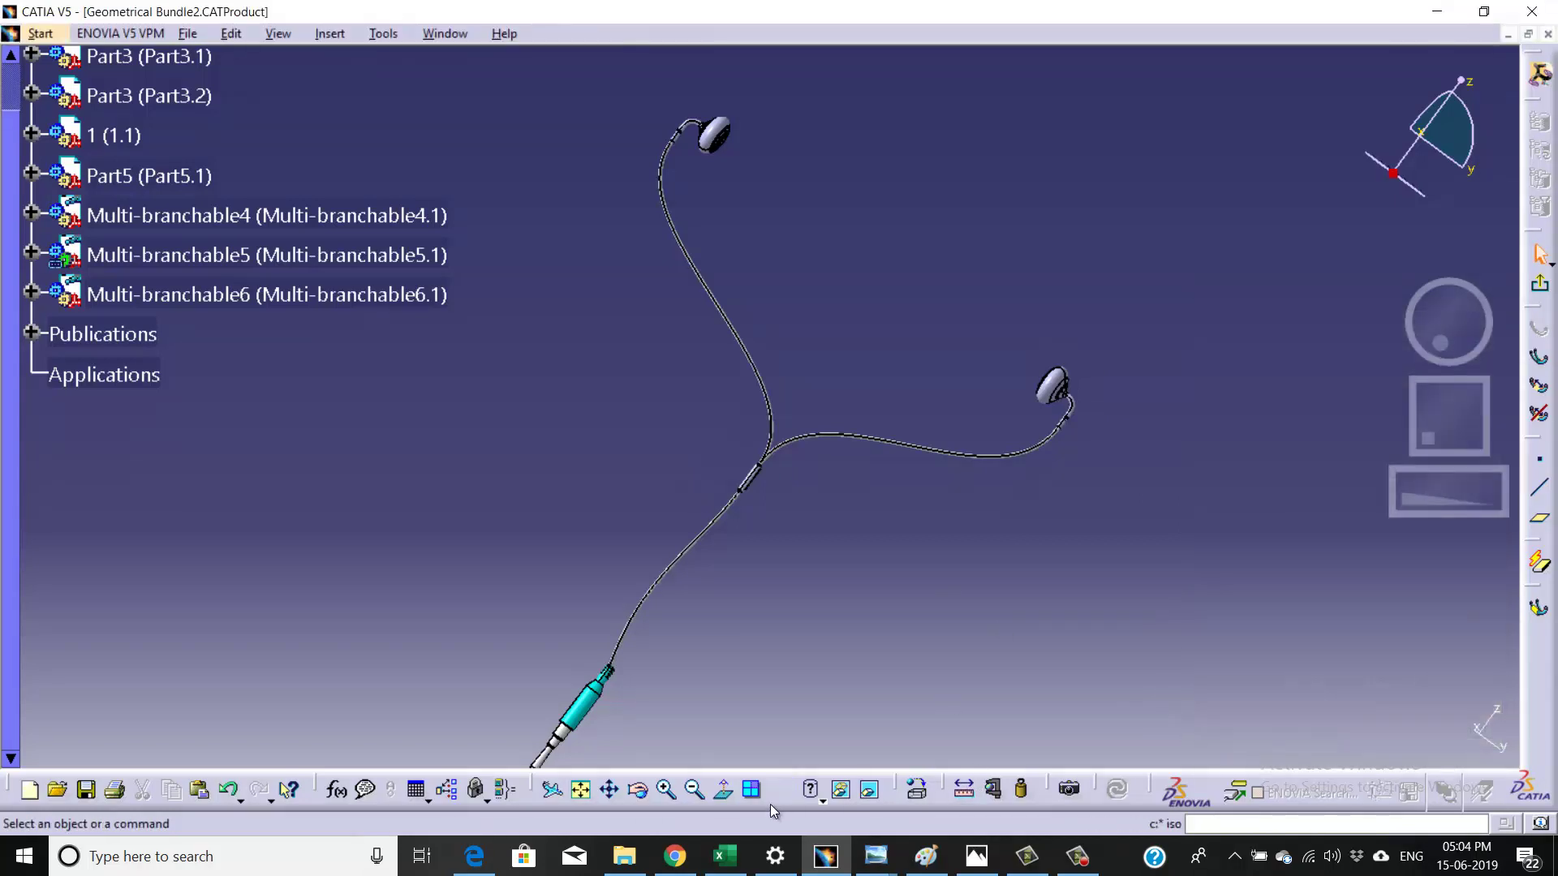
{"action": "left_click", "coordinate": [780, 791]}
{"action": "mouse_move", "coordinate": [852, 462]}
{"action": "middle_mouse_down"}
{"action": "mouse_move", "coordinate": [999, 277]}
{"action": "mouse_move", "coordinate": [1082, 561]}
{"action": "mouse_move", "coordinate": [1082, 514]}
{"action": "middle_mouse_up"}
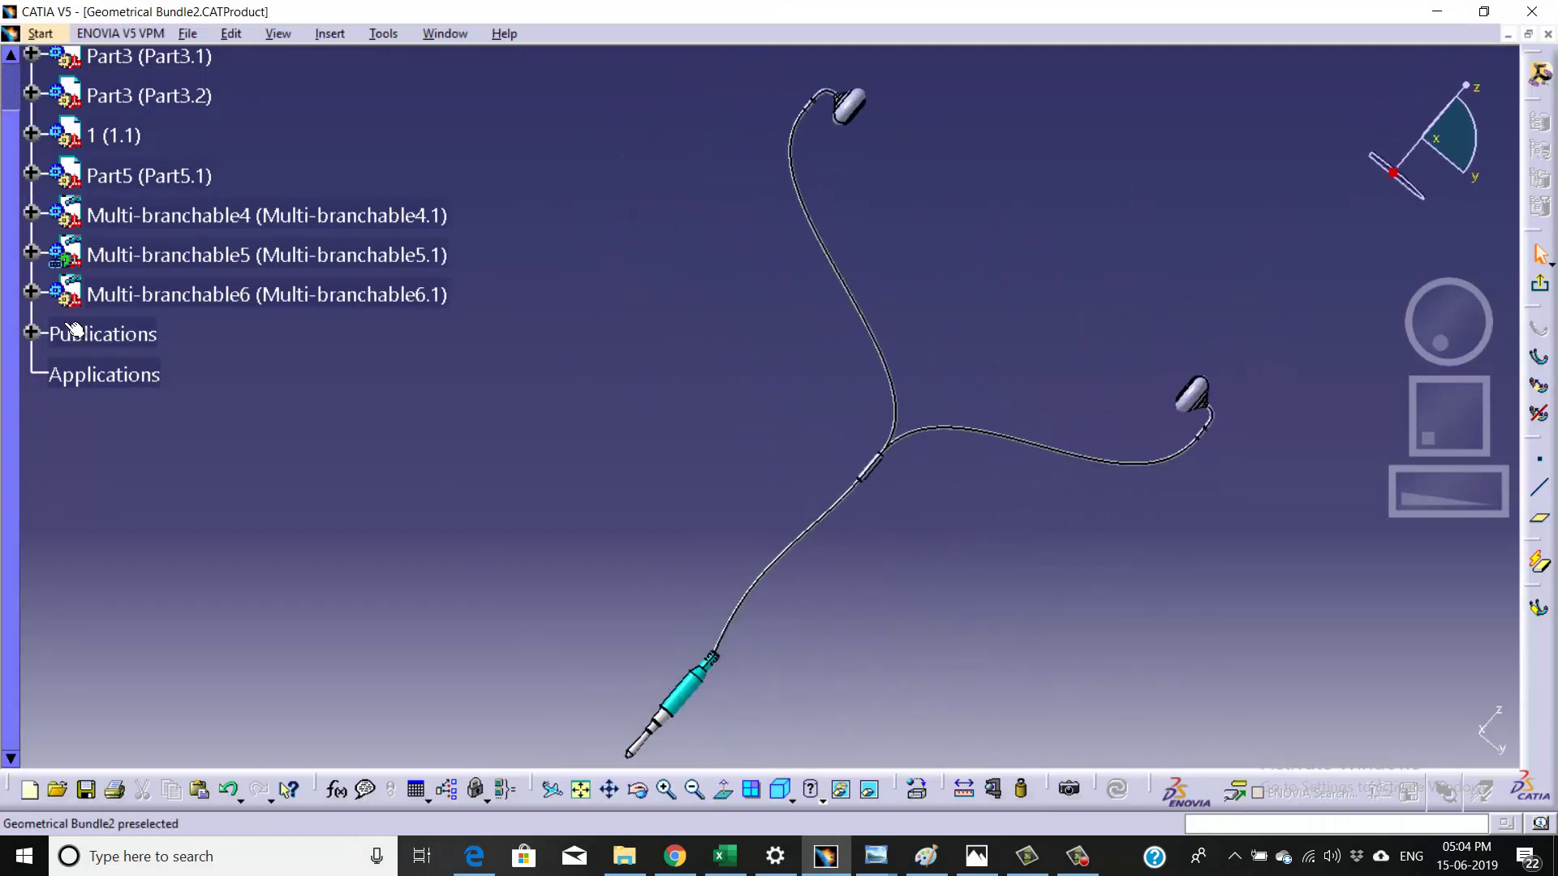
- Open Bundle Segment.1 under Multi-branchable4 > Branchable.1 and apply a purple colour
{"action": "left_click", "coordinate": [34, 216]}
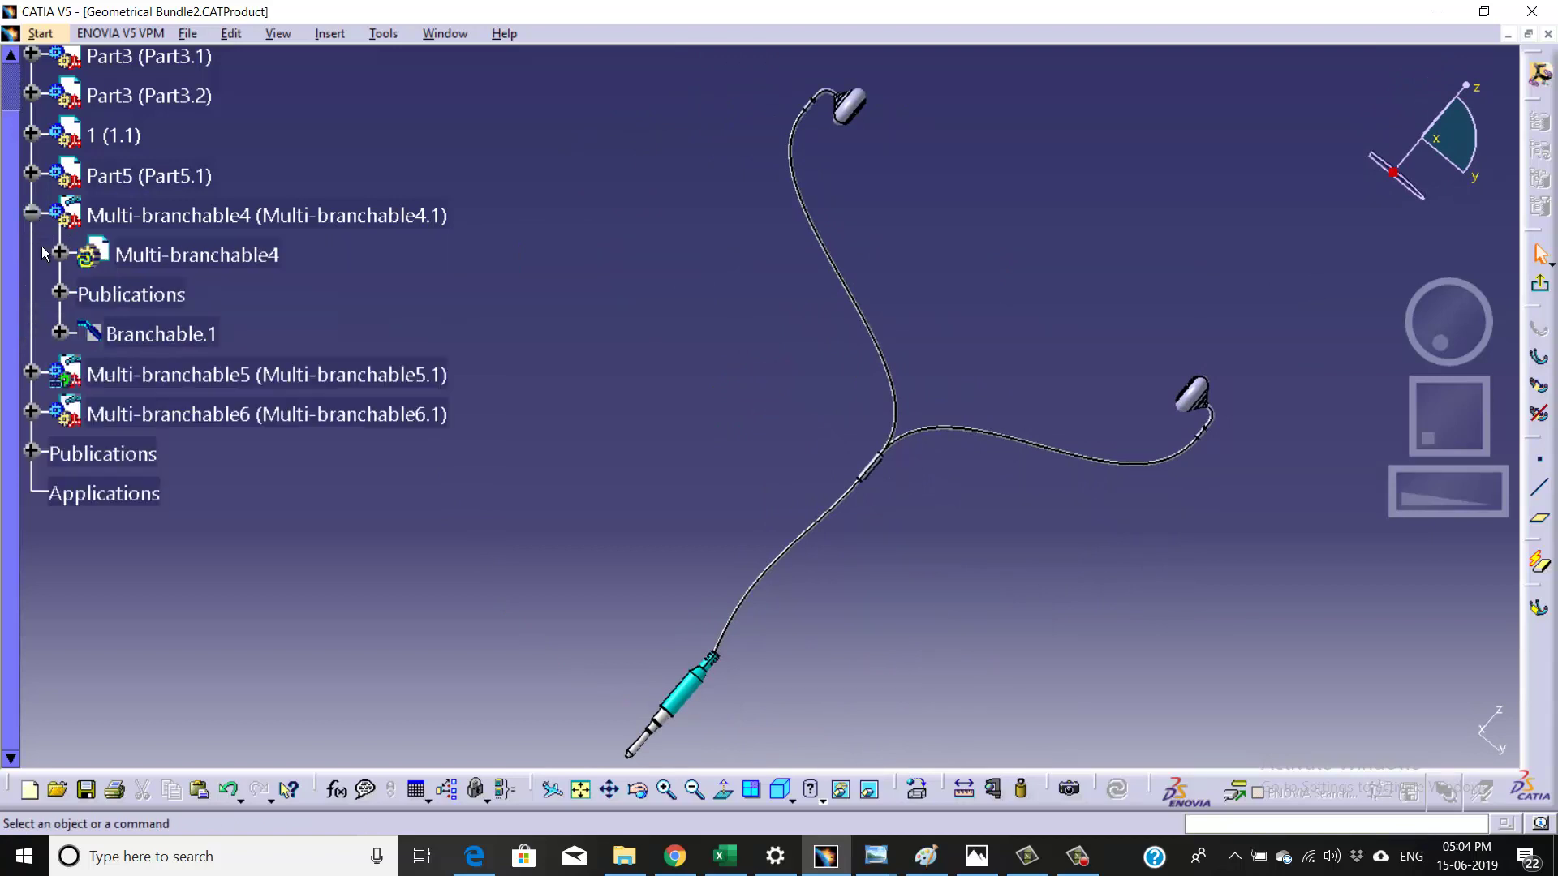
{"action": "left_click", "coordinate": [61, 334]}
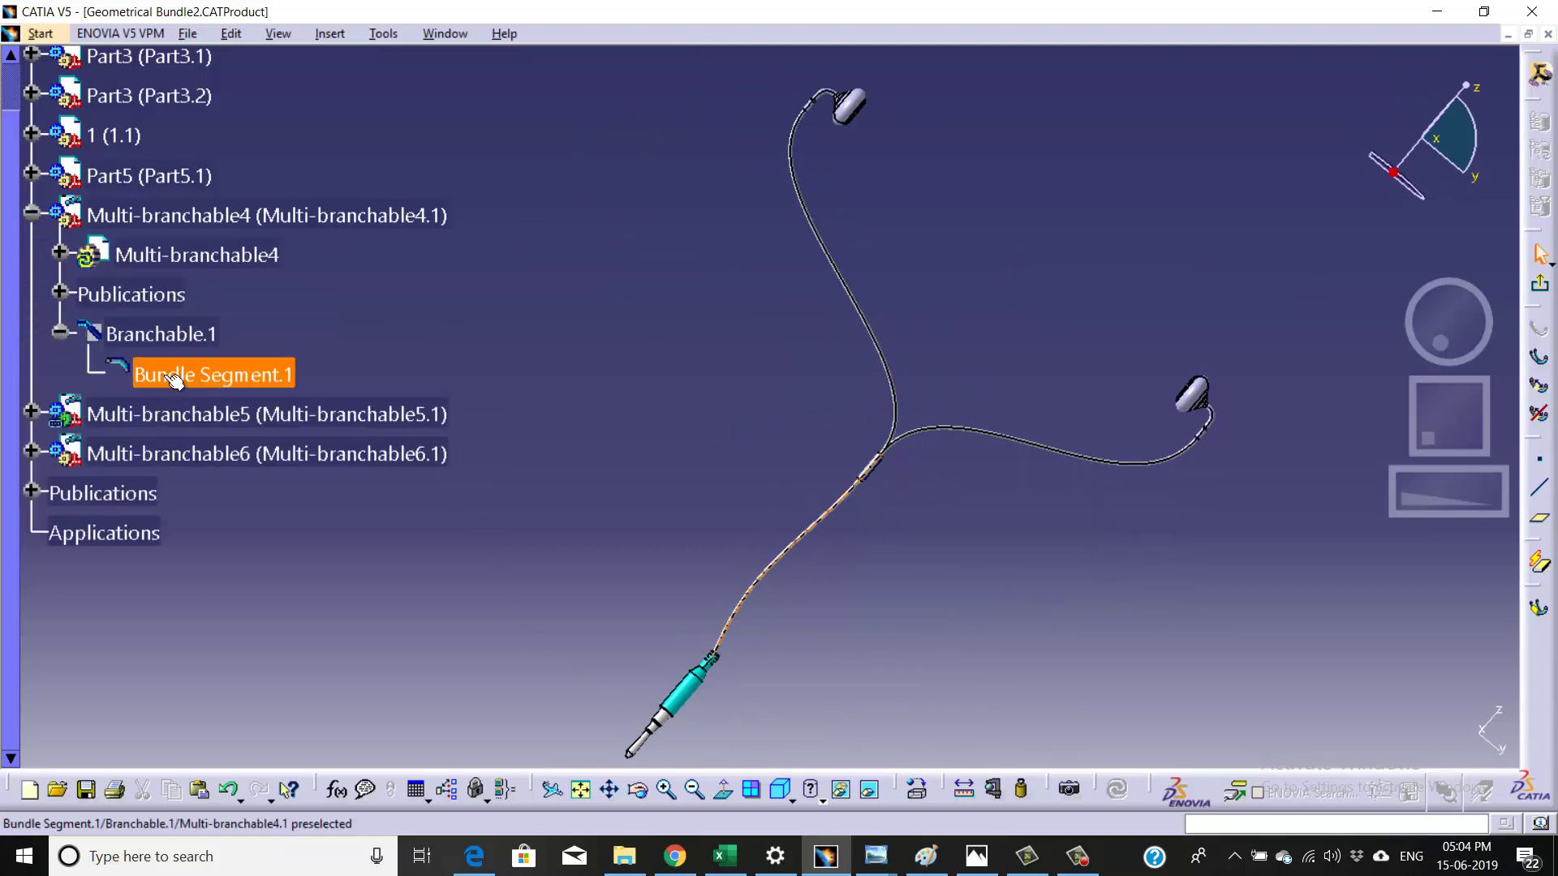
{"action": "double_click", "coordinate": [204, 376]}
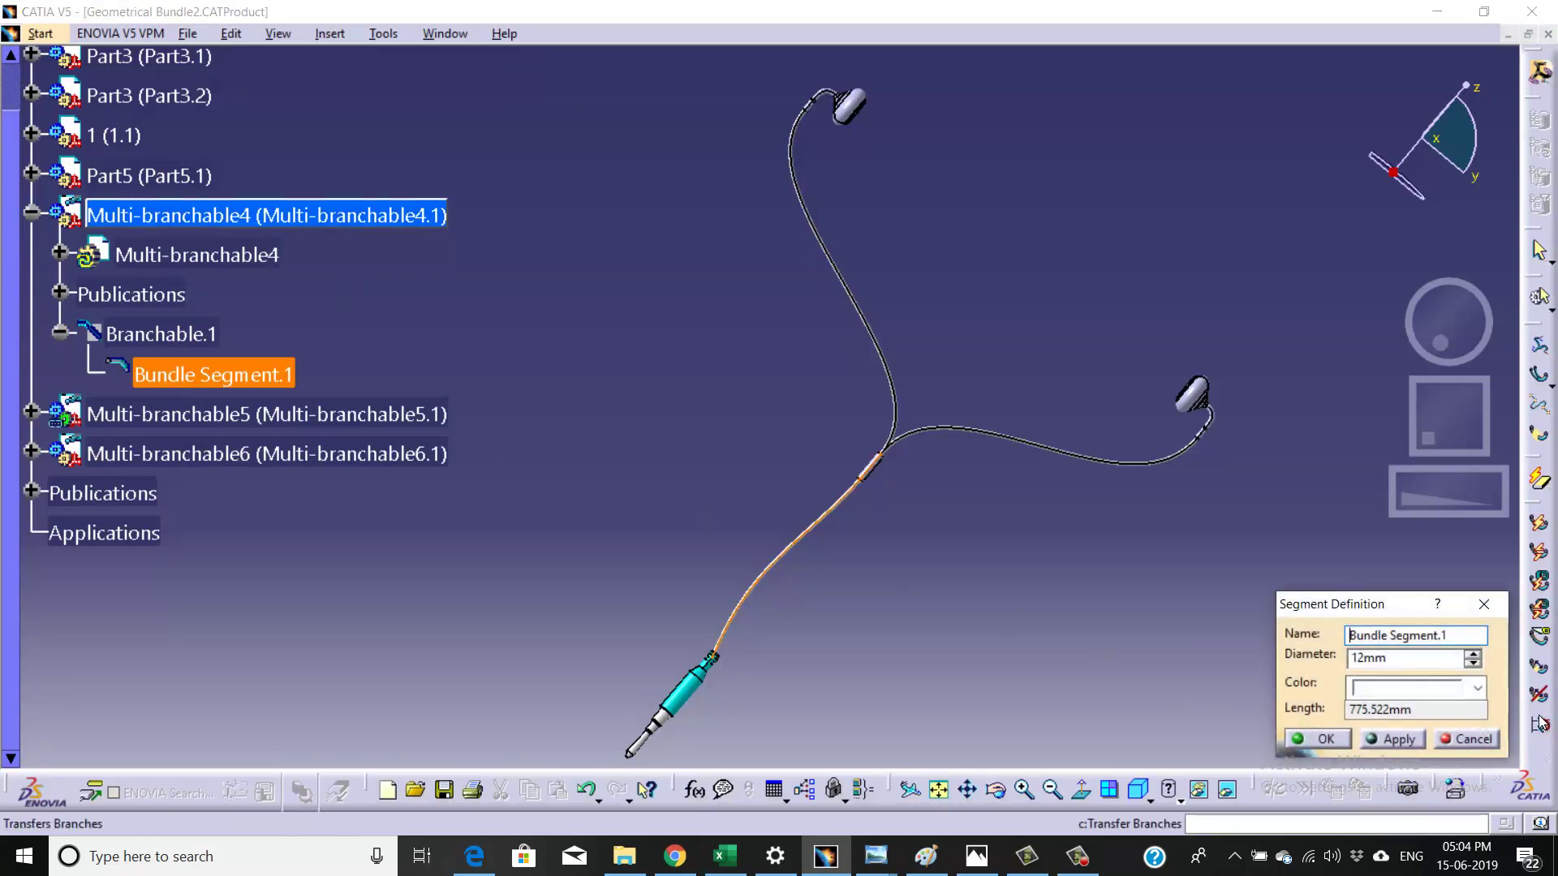
{"action": "left_click", "coordinate": [1476, 687]}
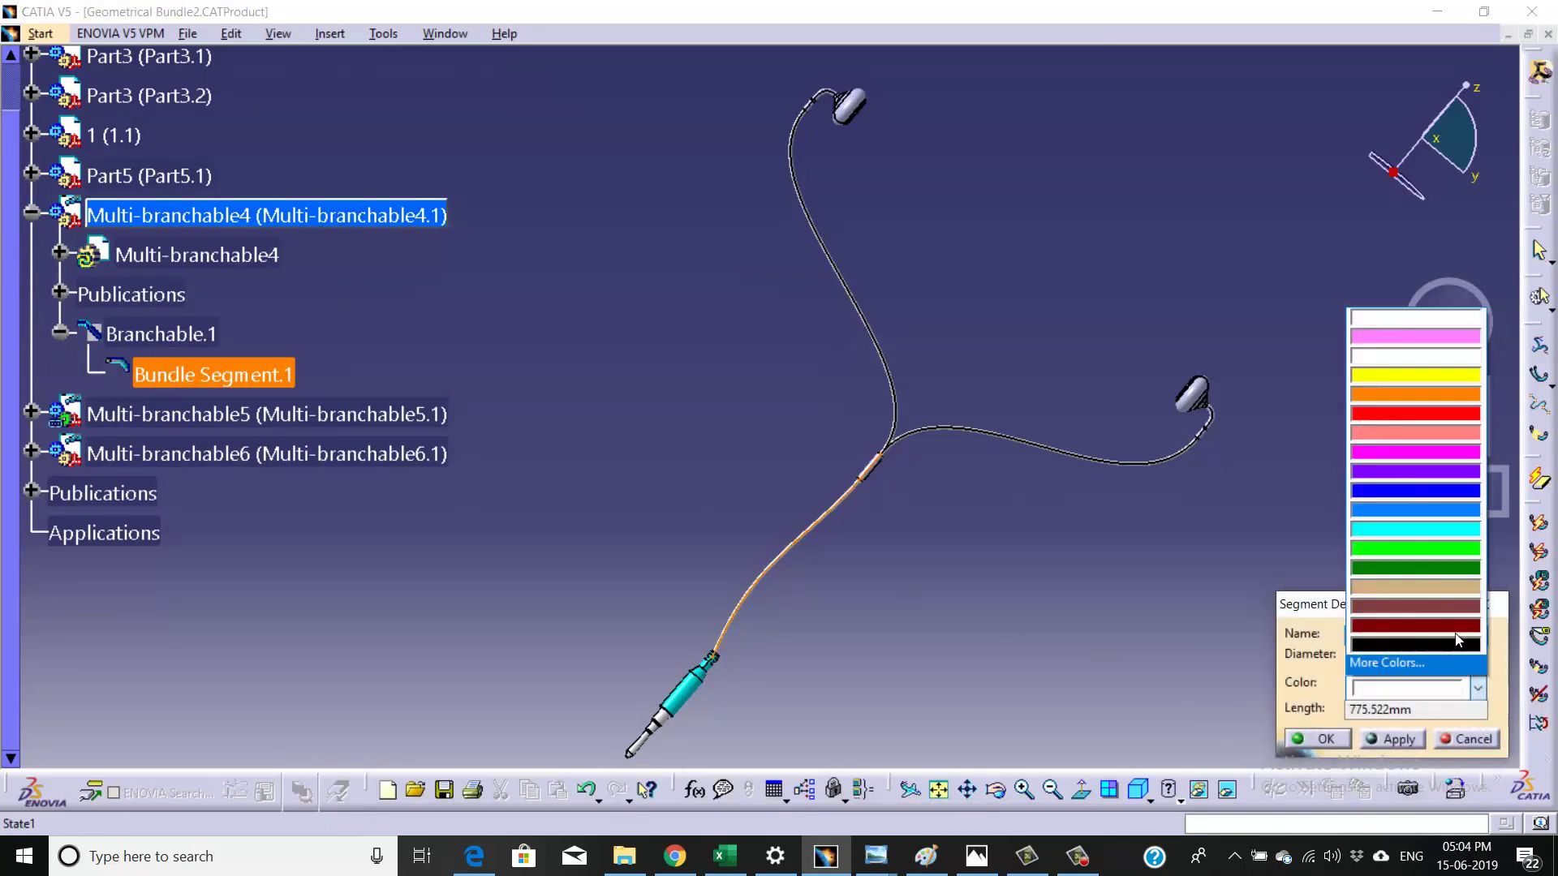
{"action": "left_click", "coordinate": [1408, 474]}
{"action": "left_click", "coordinate": [1402, 739]}
{"action": "scroll", "coordinate": [895, 660], "scroll_direction": "up", "scroll_amount": 8}
- Remove the segment's colour, confirm the segment definition, and return to isometric view
{"action": "middle_click_drag", "start_coordinate": [927, 243], "coordinate": [838, 273]}
{"action": "scroll", "coordinate": [838, 273], "scroll_direction": "down", "scroll_amount": 5}
{"action": "scroll", "coordinate": [933, 573], "scroll_direction": "down", "scroll_amount": 5}
{"action": "left_click", "coordinate": [1478, 689]}
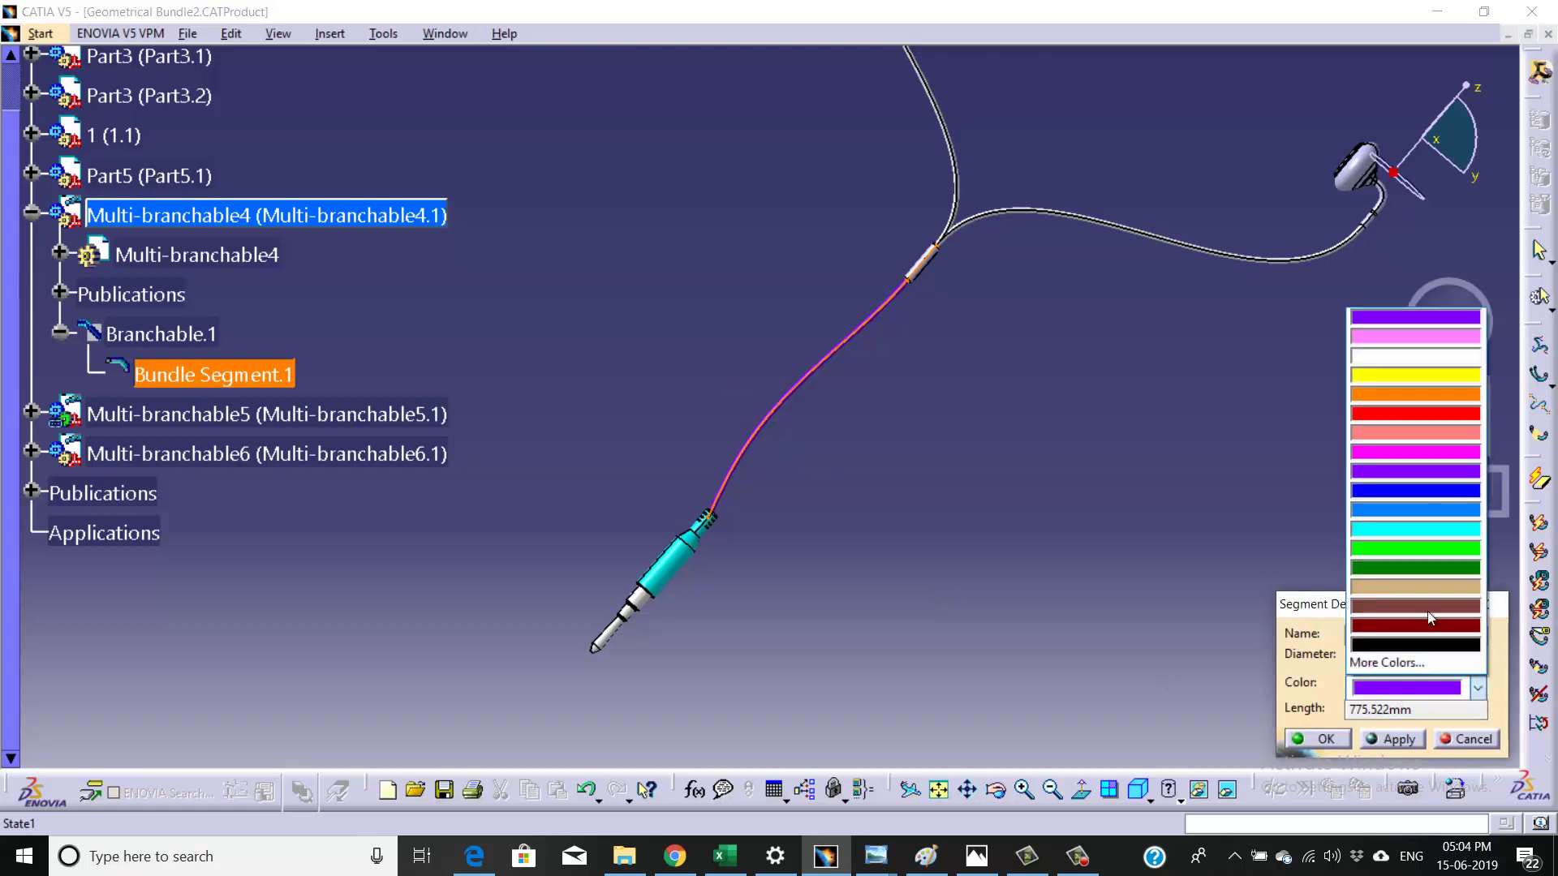
{"action": "left_click", "coordinate": [1403, 370]}
{"action": "left_click", "coordinate": [1388, 739]}
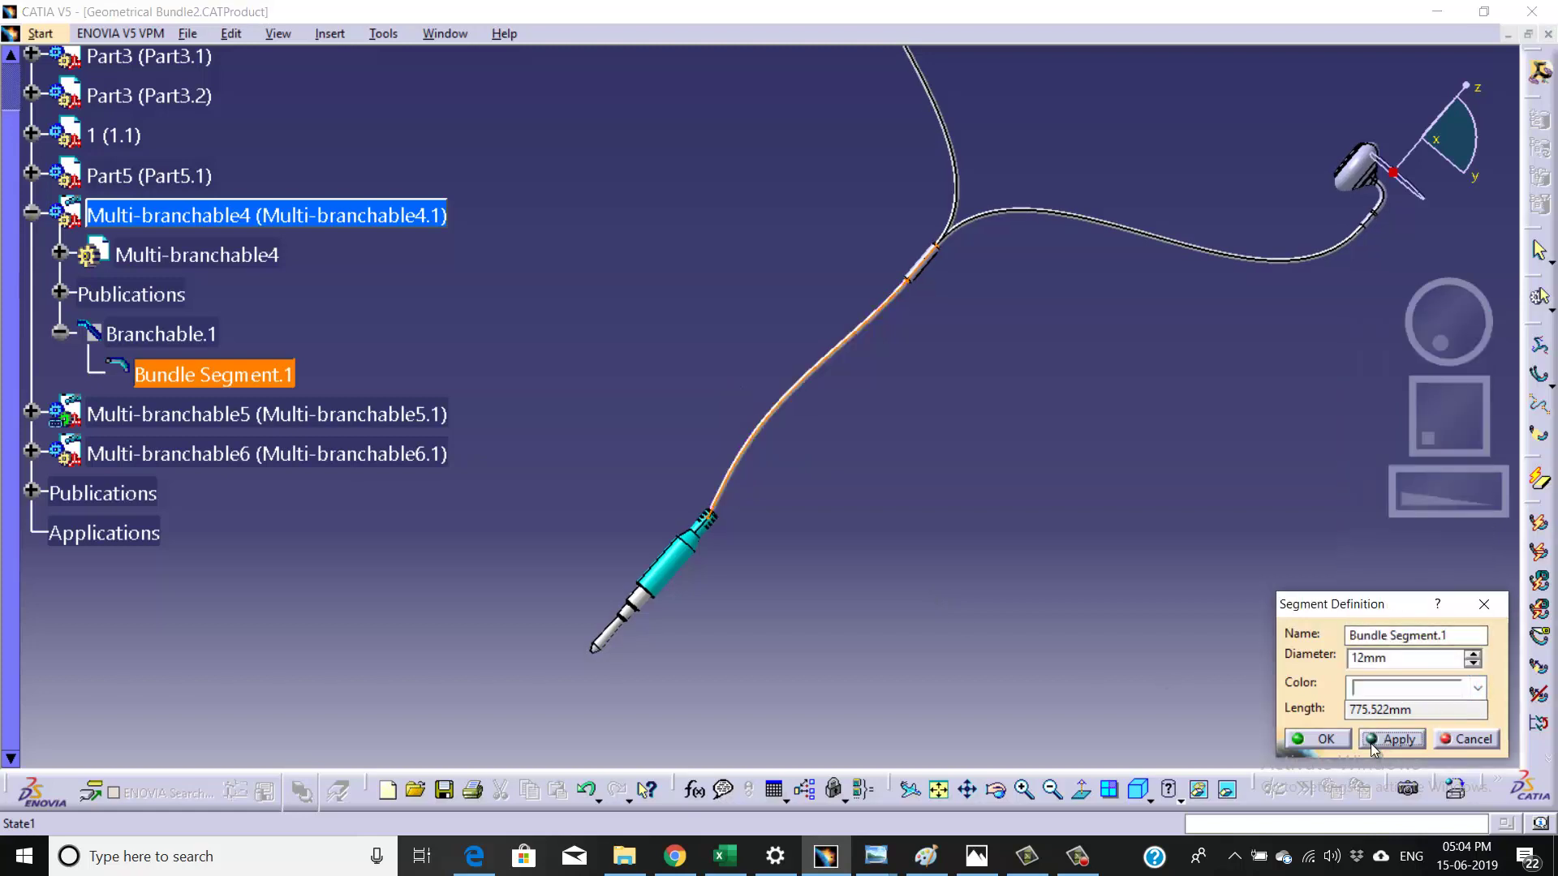
{"action": "left_click", "coordinate": [1323, 739]}
{"action": "left_click", "coordinate": [1139, 792]}
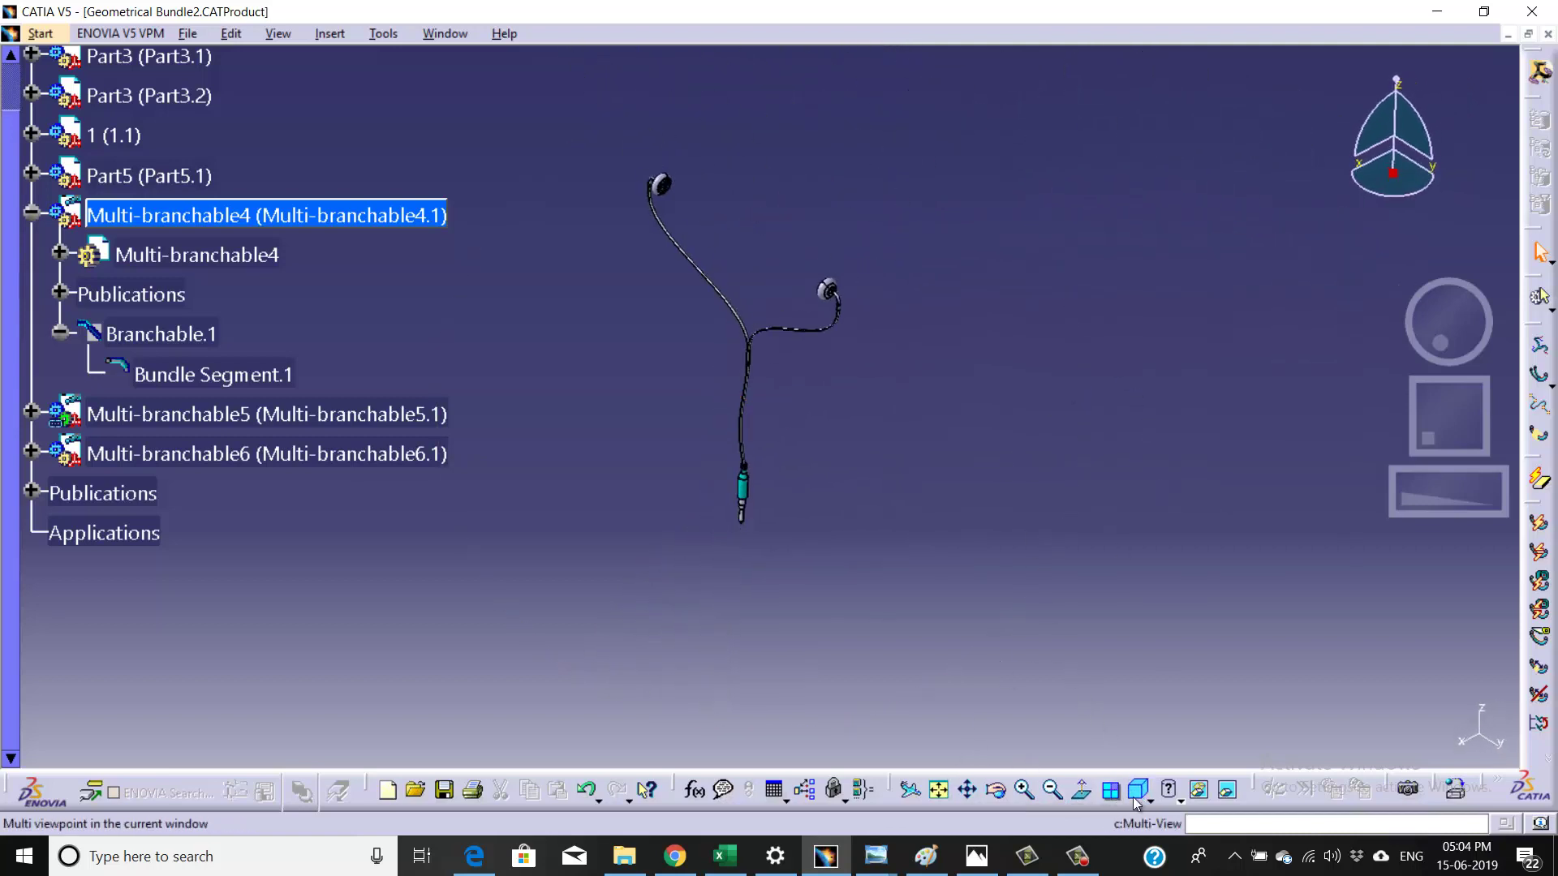
{"action": "left_click", "coordinate": [32, 215]}
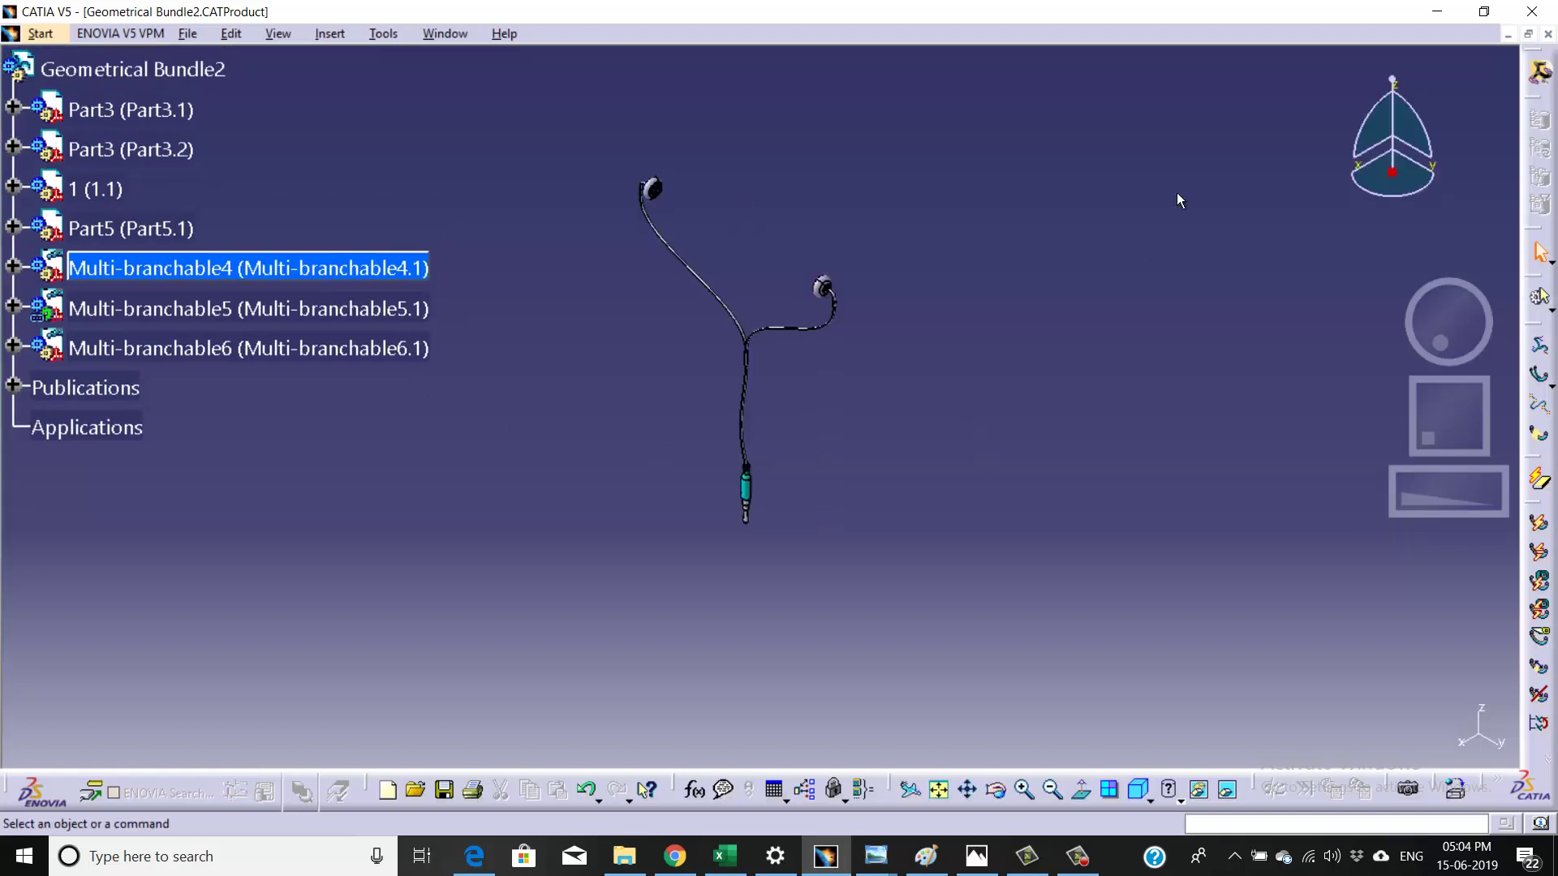
{"action": "middle_click_drag", "start_coordinate": [1180, 244], "coordinate": [1267, 356]}
{"action": "mouse_move", "coordinate": [1260, 234]}
{"action": "middle_mouse_down"}
{"action": "mouse_move", "coordinate": [1217, 365]}
{"action": "mouse_move", "coordinate": [1019, 465]}
{"action": "mouse_move", "coordinate": [1047, 365]}
{"action": "mouse_move", "coordinate": [1072, 626]}
{"action": "middle_mouse_up"}
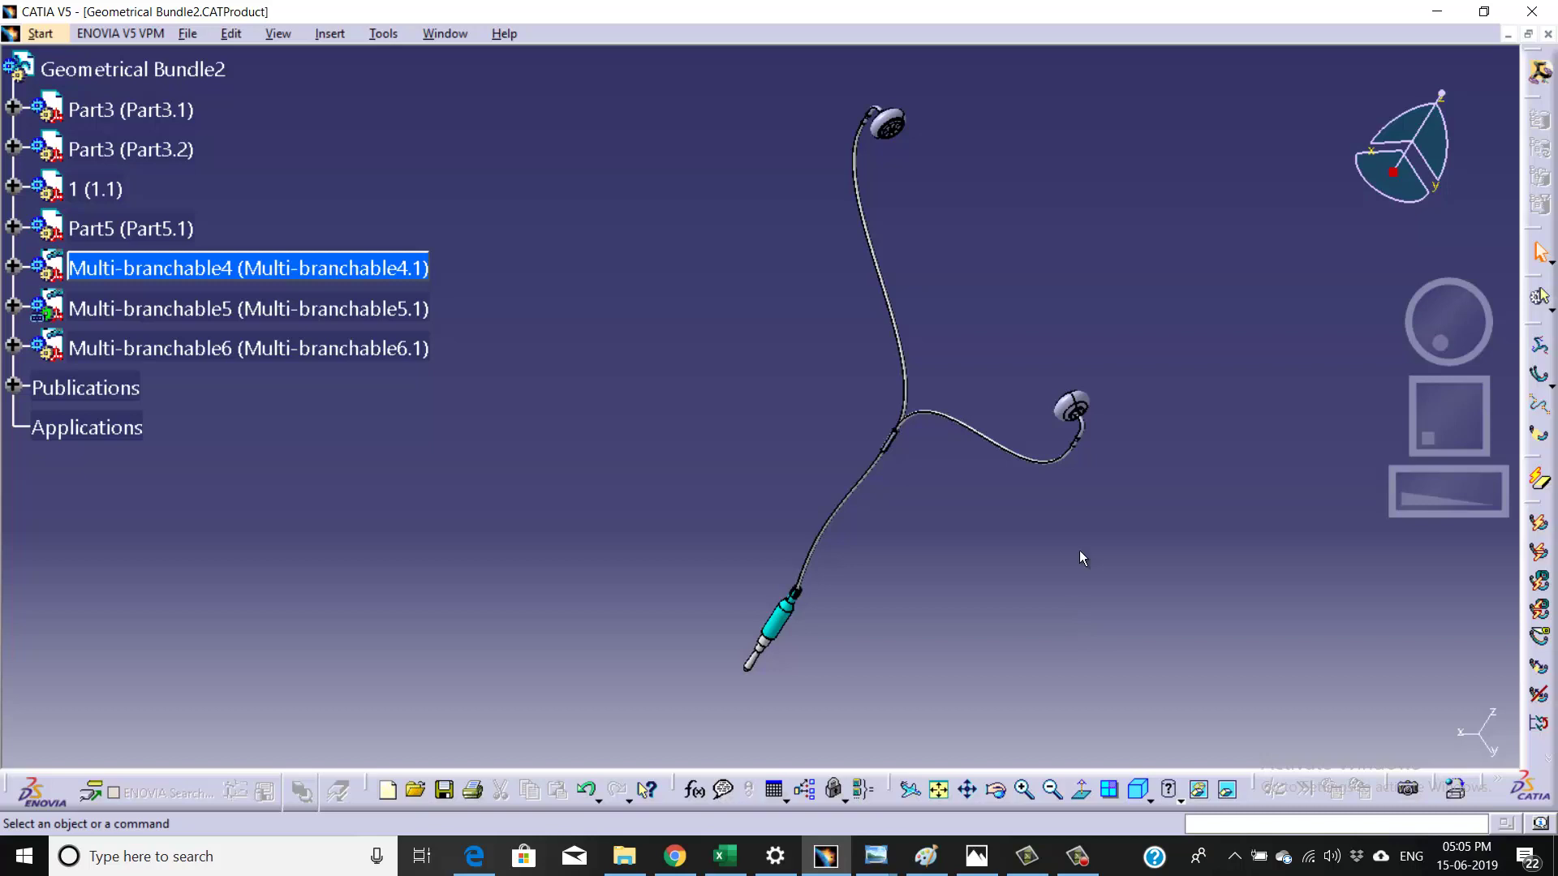
{"action": "mouse_move", "coordinate": [1073, 618]}
{"action": "middle_mouse_down", "text": "ctrl"}
{"action": "mouse_move", "coordinate": [1141, 159]}
{"action": "mouse_move", "coordinate": [1217, 329]}
{"action": "mouse_move", "coordinate": [1208, 314]}
{"action": "mouse_move", "coordinate": [1199, 399]}
{"action": "middle_mouse_up", "text": "ctrl"}
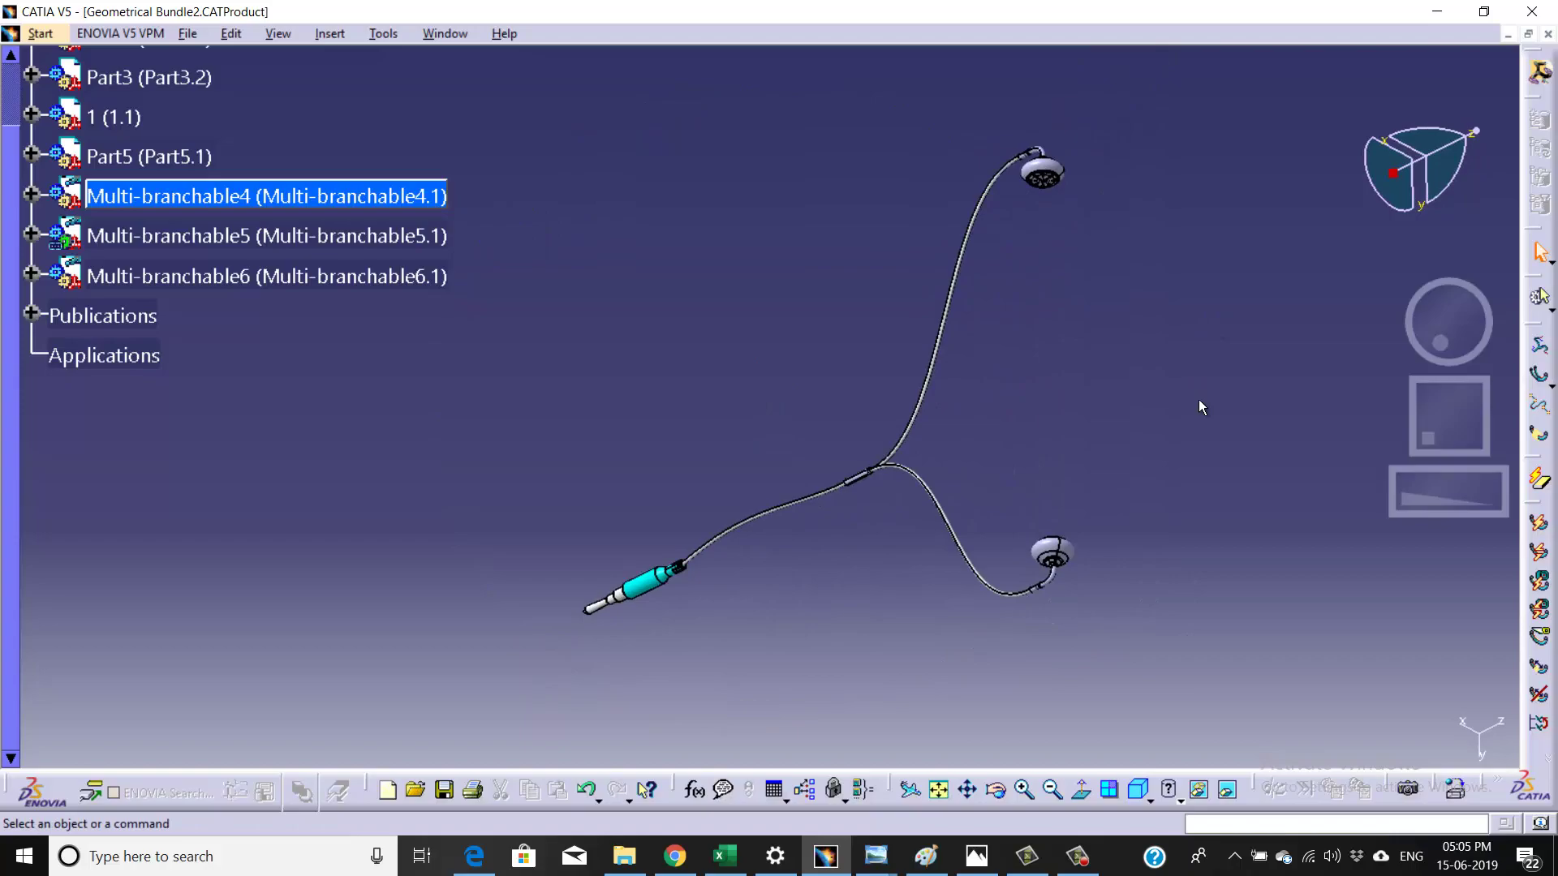